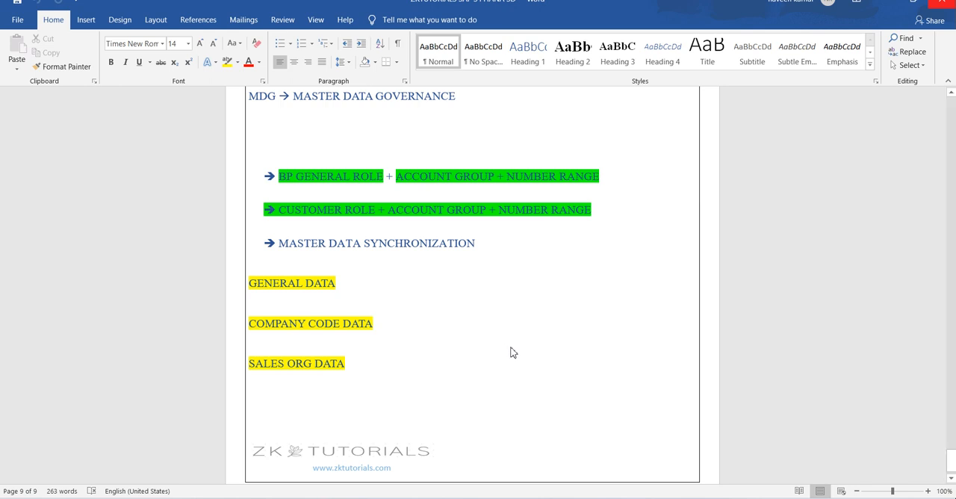
Step: Switch to SAP Logon, open the S4 2022 FSP2 connection and log on with the user name and password
left_click(542, 497)
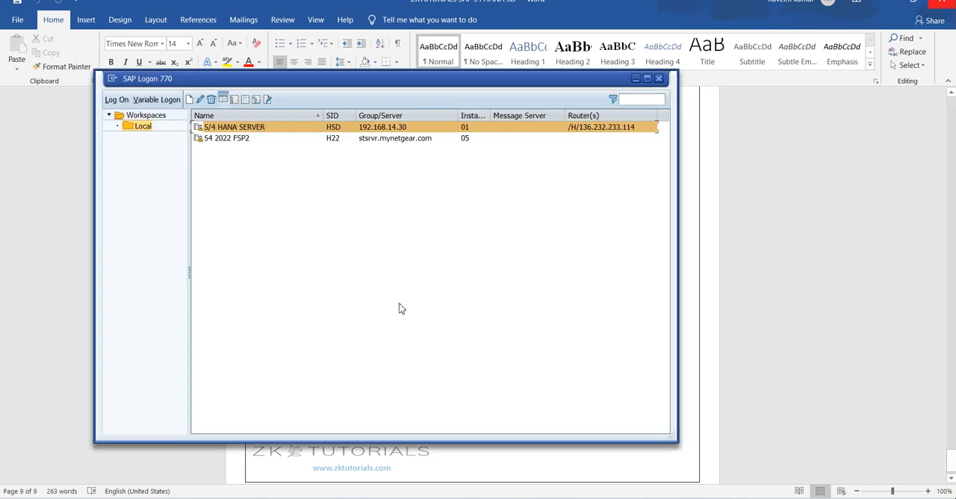
key("Down")
key("Return")
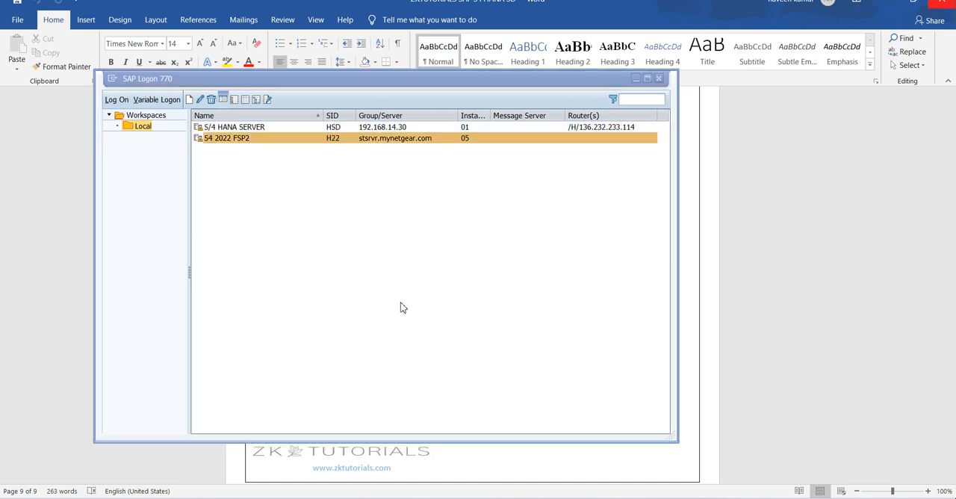
type("k")
key("Return")
key("Tab")
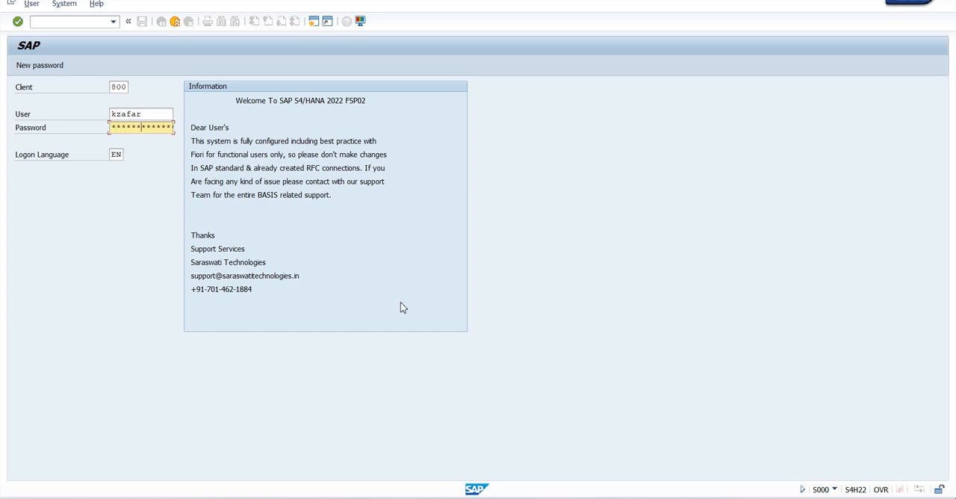
key("Return")
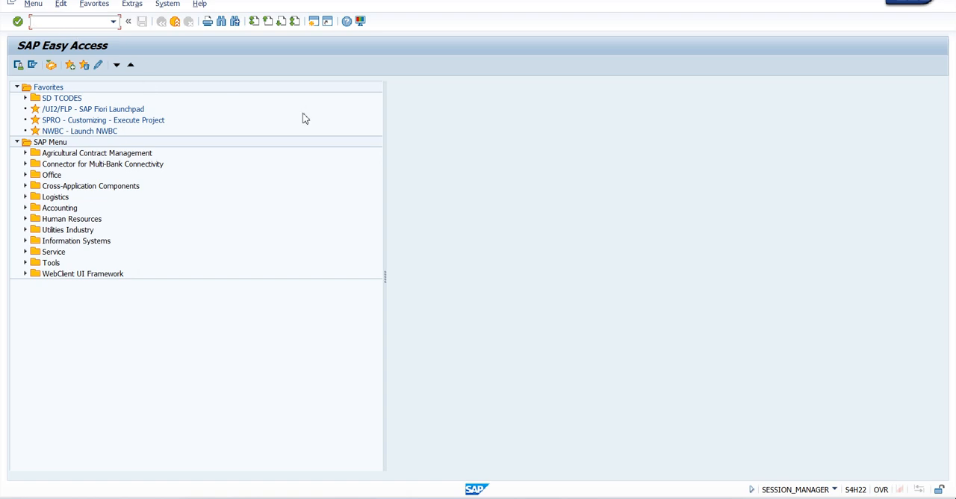
Step: Run the BP transaction and start a new organization record
type("bp")
key("Return")
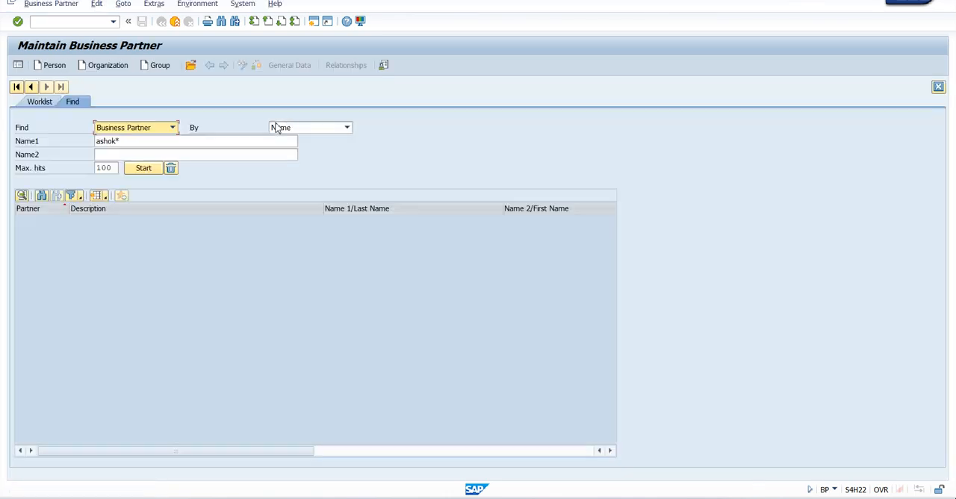
left_click(106, 65)
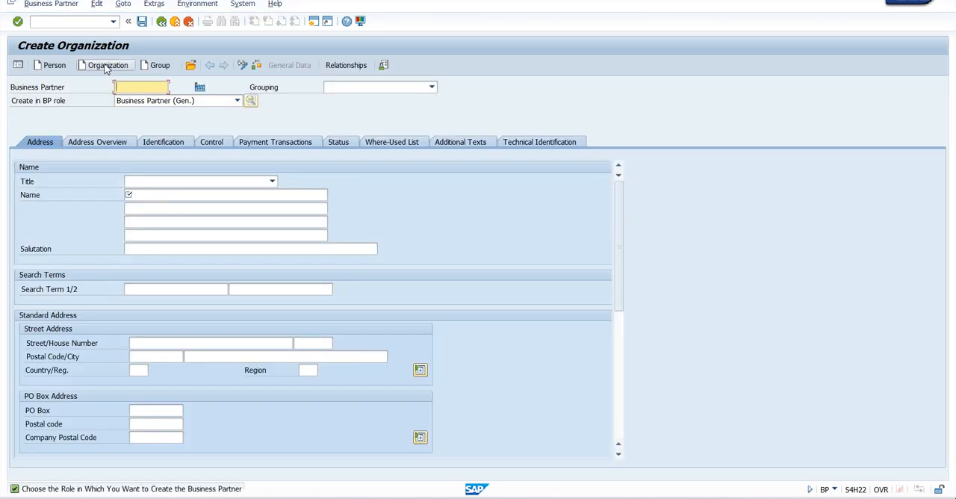
left_click(190, 65)
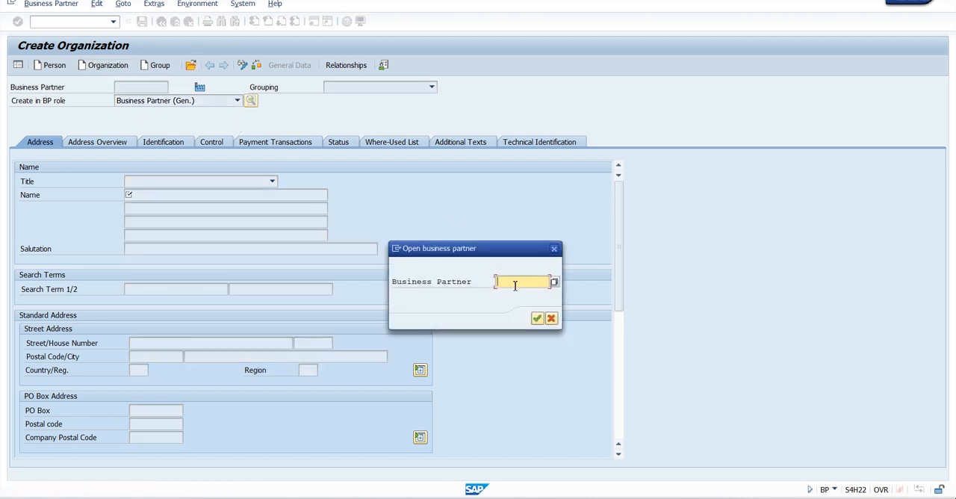
type("6008")
type("10")
key("Return")
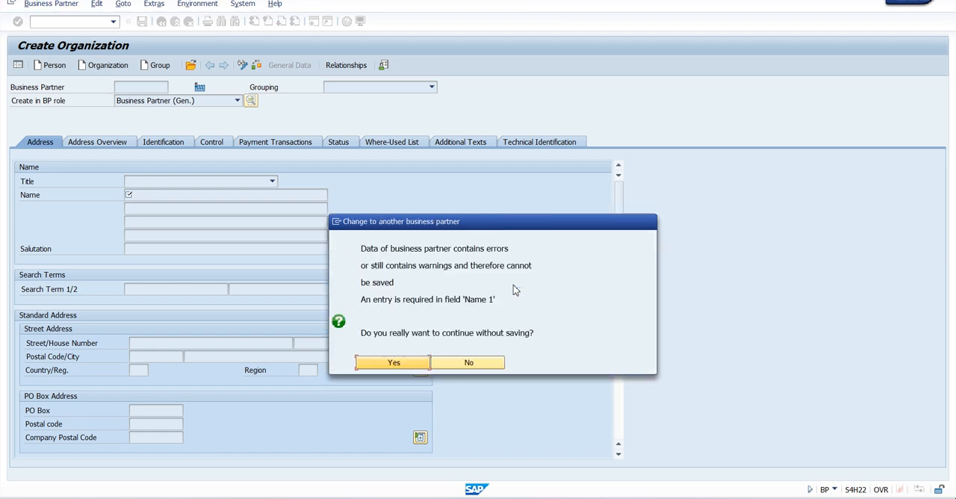
left_click(489, 365)
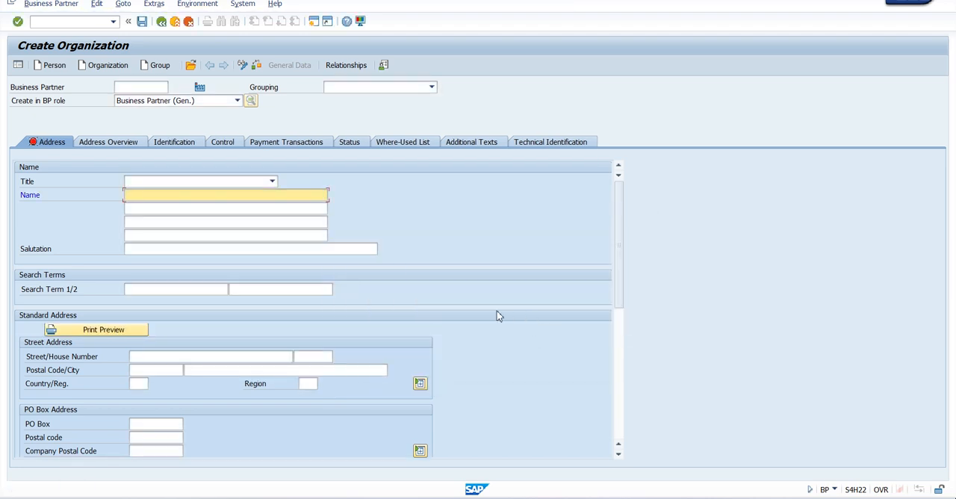
Step: Search for existing business partners using ashok as Search Term 1
left_click(192, 66)
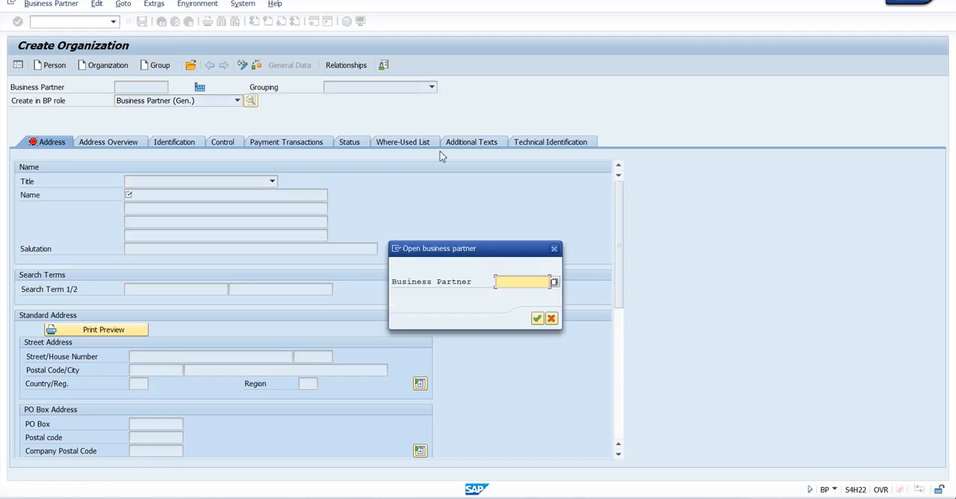
left_click(554, 282)
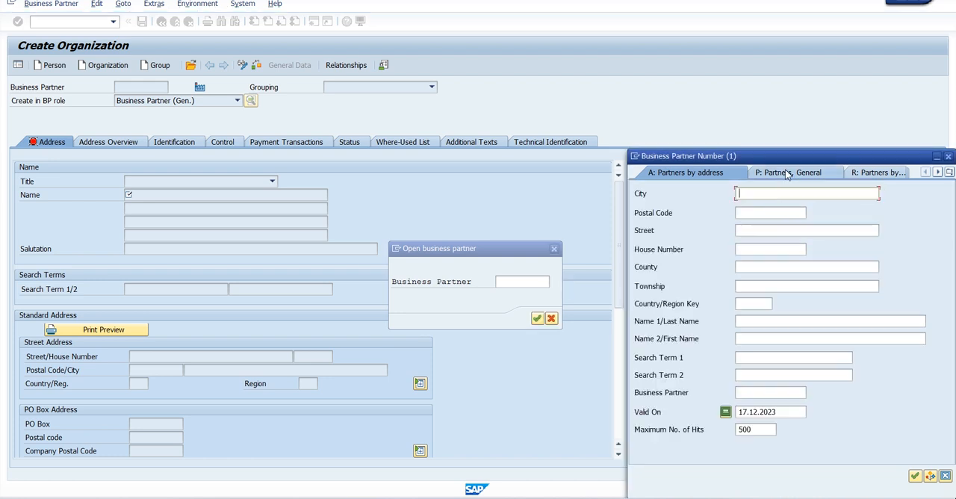
left_click_drag(790, 160, 435, 134)
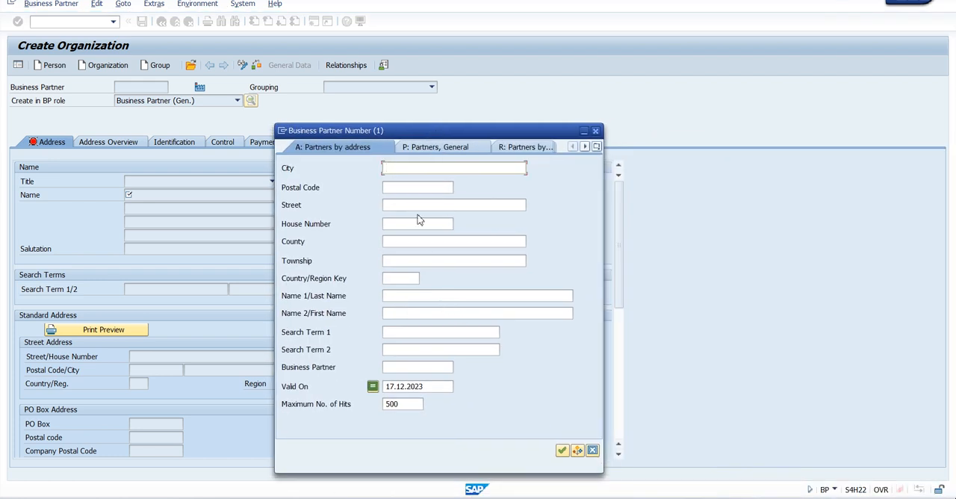
left_click(413, 334)
type("ashok")
key("Return")
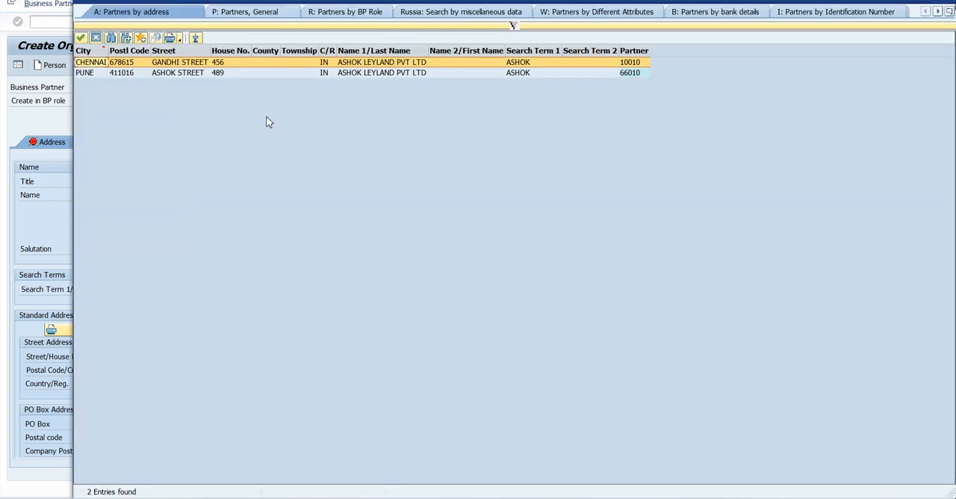
Step: Open the ASHOK LEYLAND PVT LTD business partner located in Pune, discarding the unsaved organization record
double_click(381, 72)
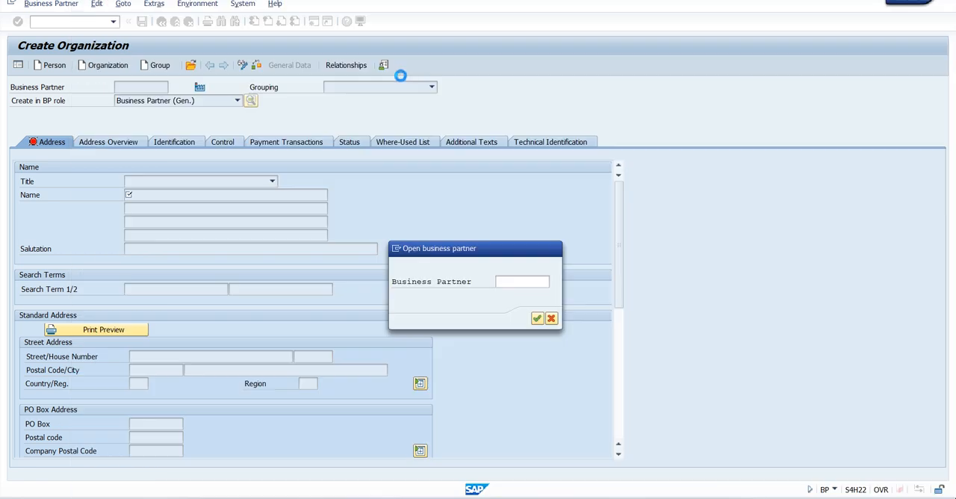
left_click(537, 318)
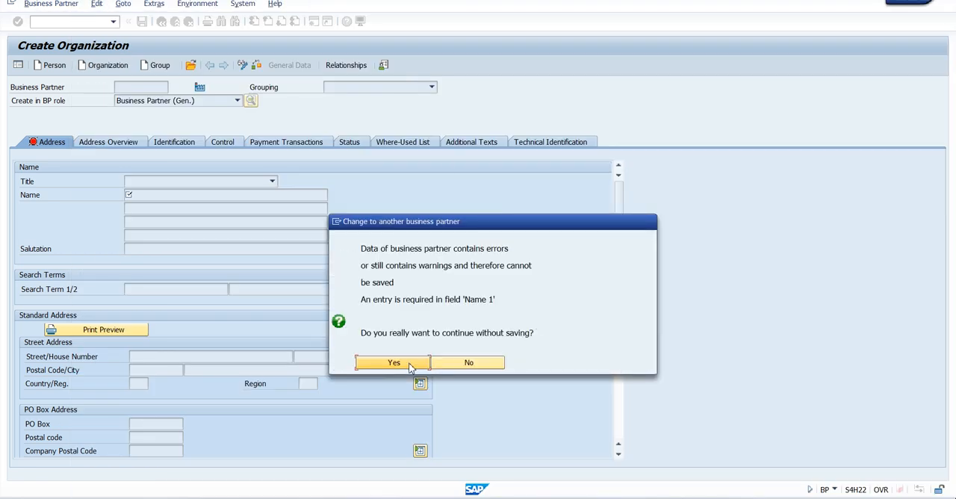
left_click(410, 366)
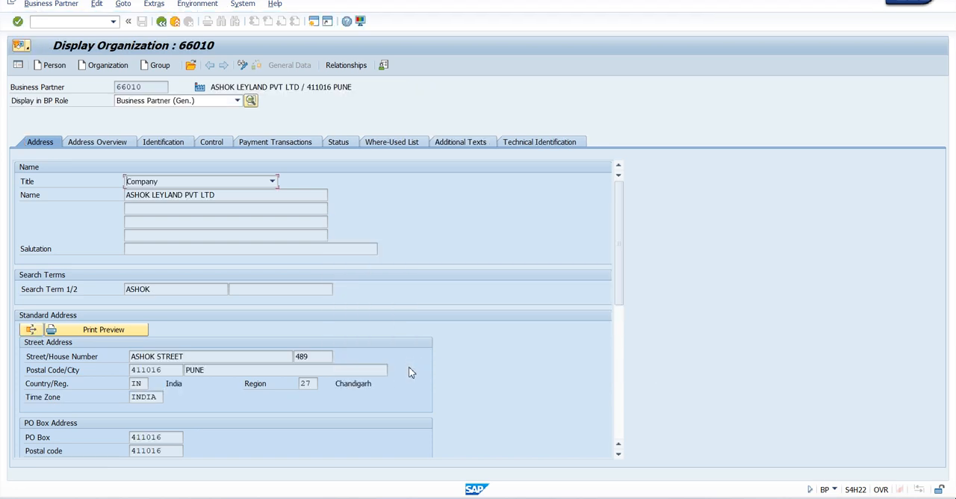
Step: Switch the business partner to change mode and set its BP role to FLCU01-Customers (Maintained)
left_click(243, 65)
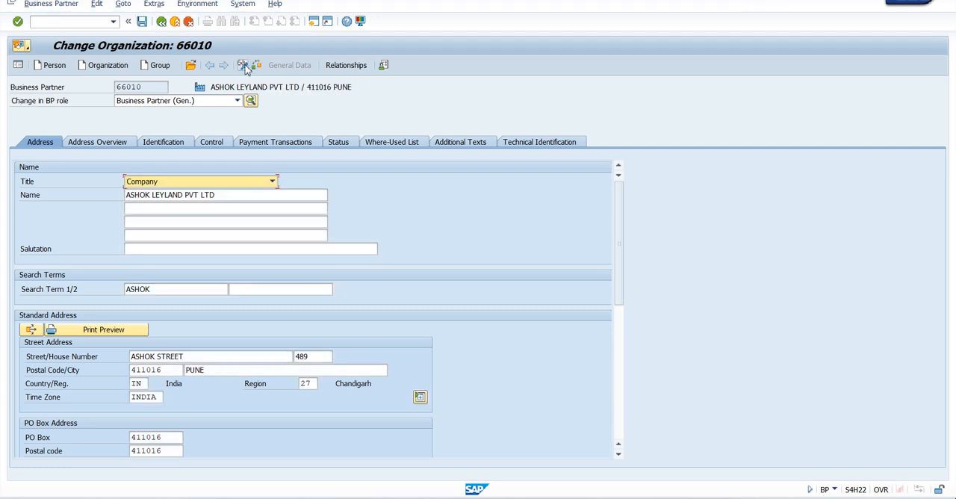
left_click(221, 101)
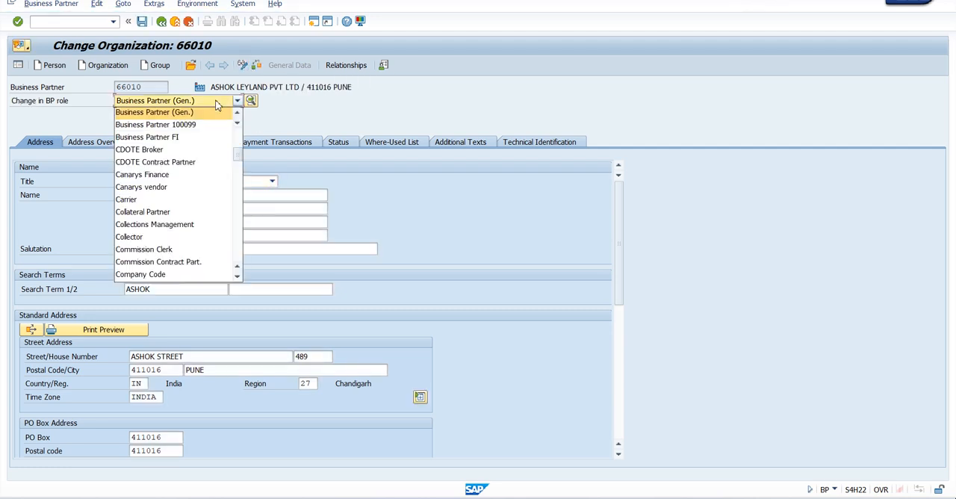
scroll(203, 166, "down", 6)
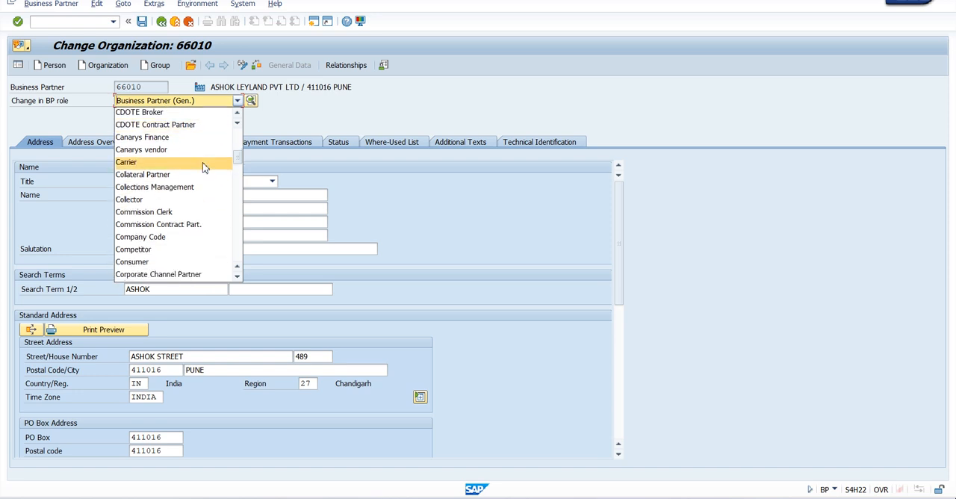
scroll(203, 169, "down", 6)
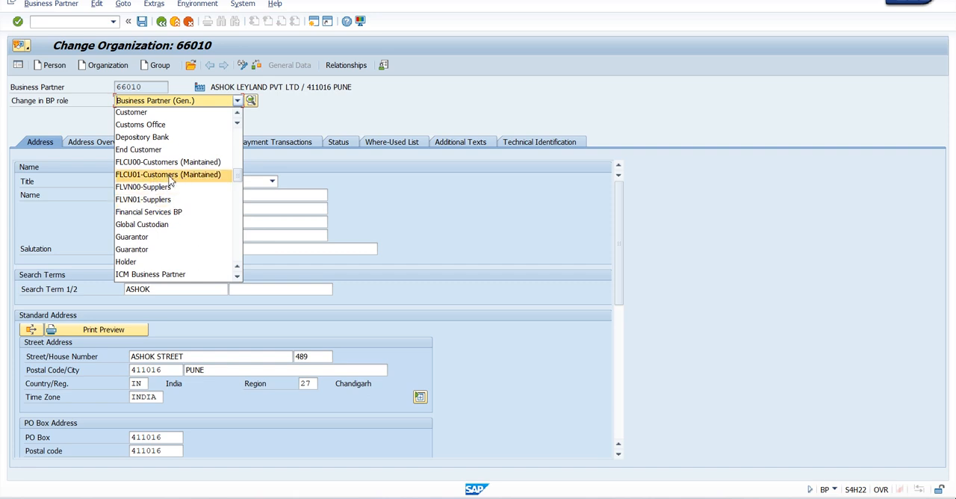
left_click(171, 176)
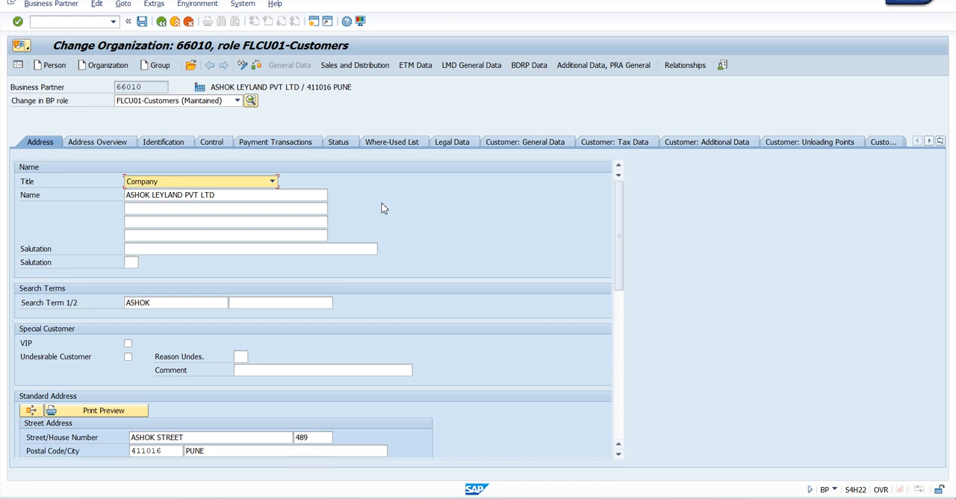
Step: Review the customer number and account group in the customer general data
left_click(528, 142)
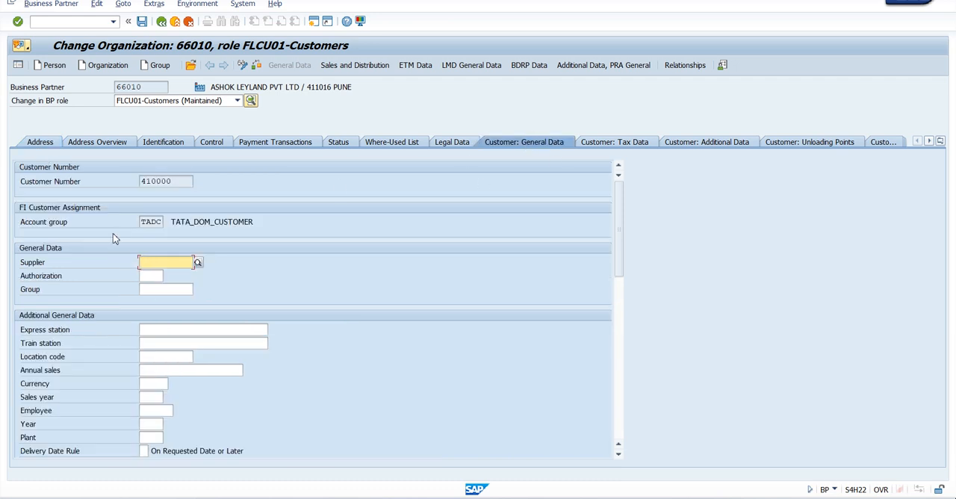
left_click(171, 181)
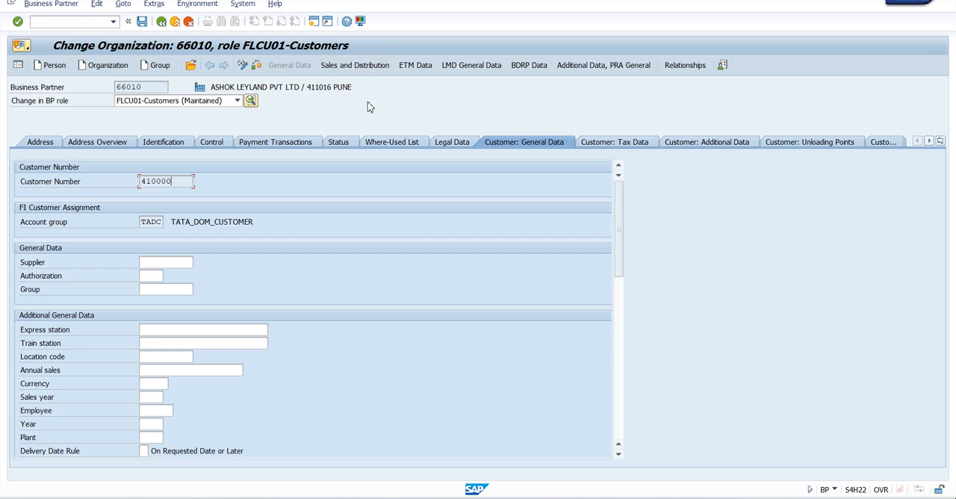
Step: Set the sales office to TAD1 (TATA-DELHI) in the customer's sales and distribution order data
left_click(346, 68)
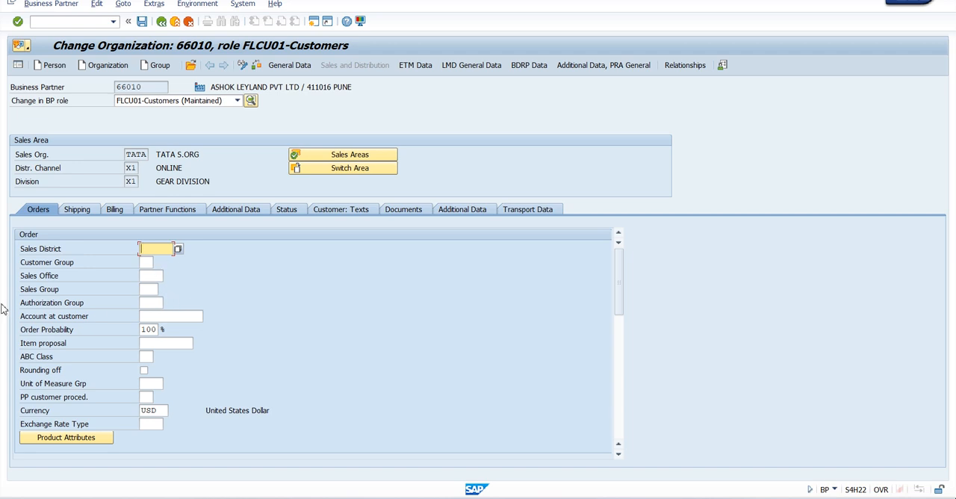
left_click(25, 278)
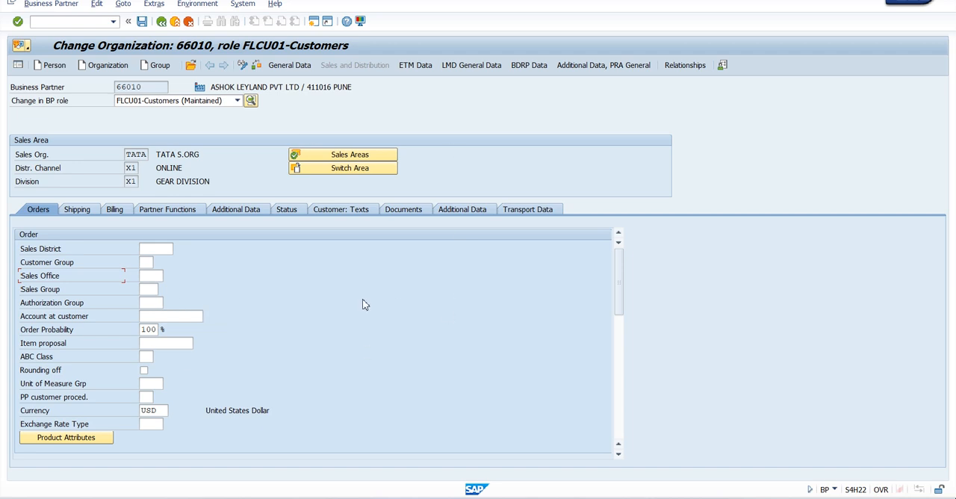
left_click(157, 275)
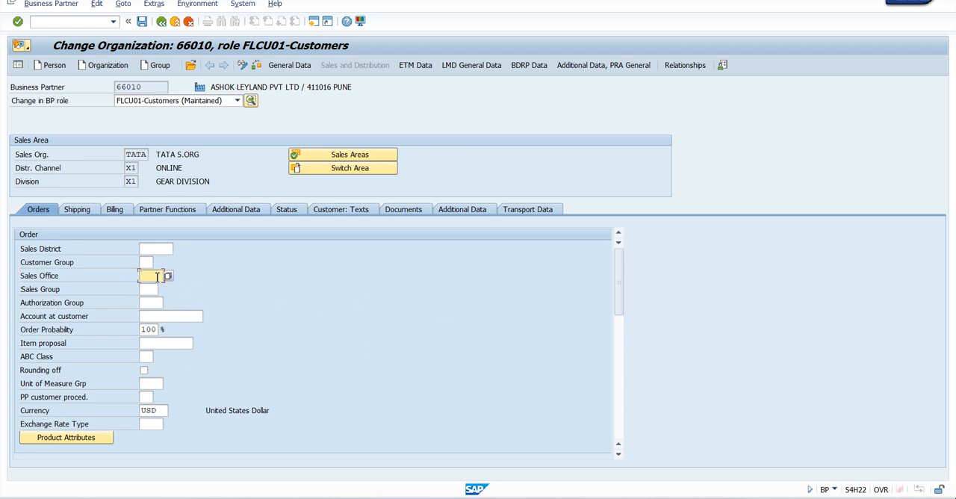
left_click(152, 288)
left_click(157, 275)
left_click(165, 276)
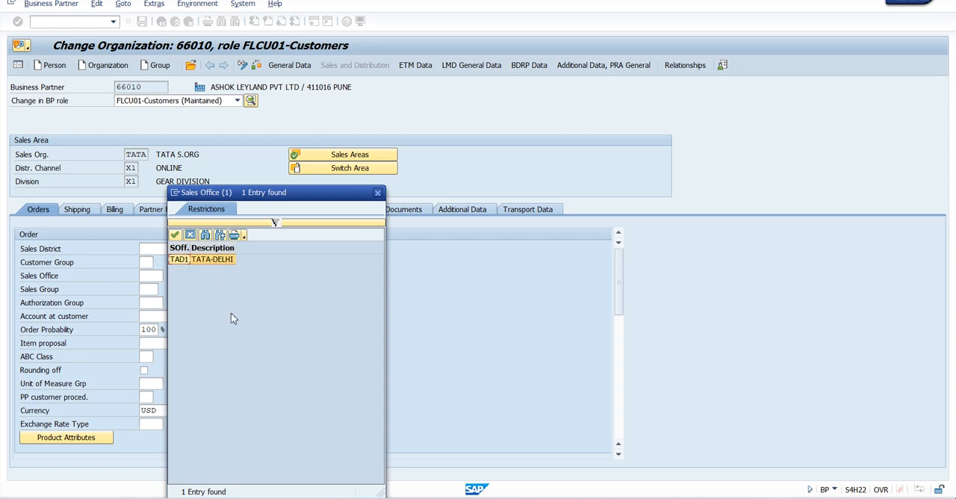
double_click(216, 263)
Step: Set the customer's sales group to TDN (TATA DELHI NORTH)
left_click(153, 290)
left_click(164, 291)
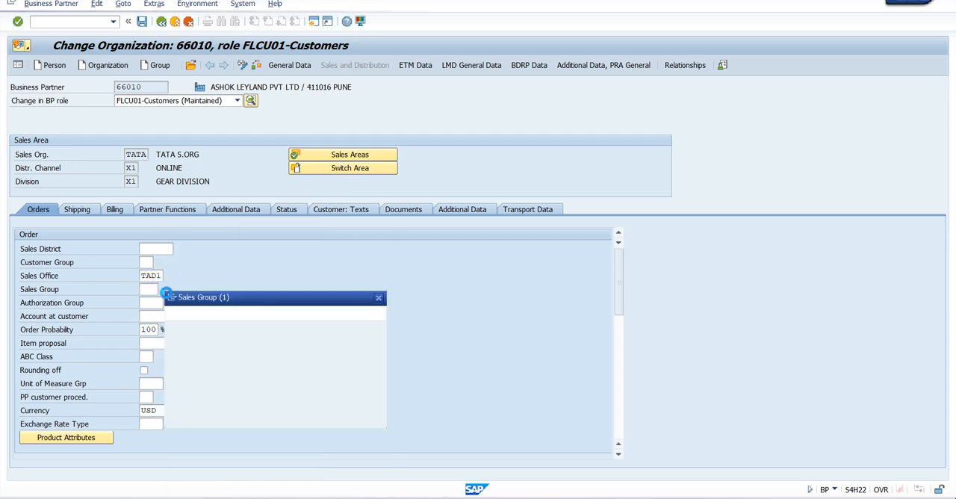
left_click_drag(249, 197, 344, 144)
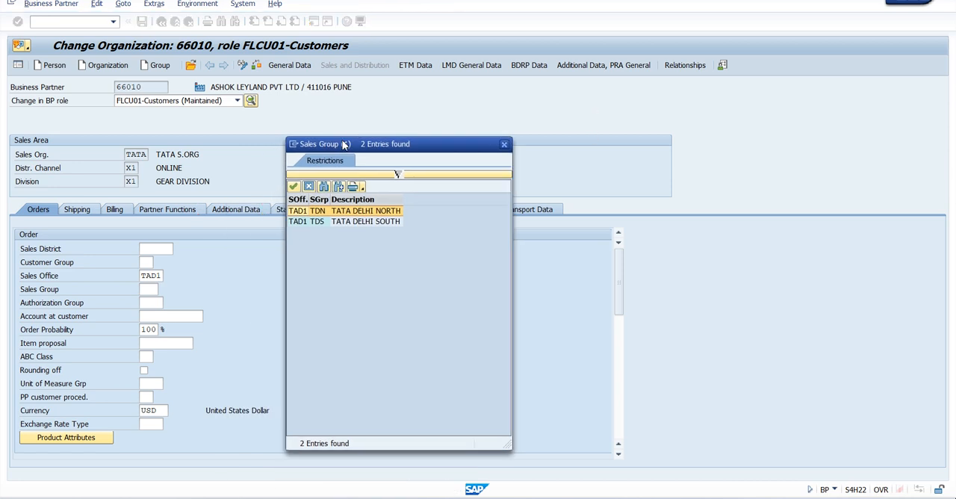
double_click(362, 213)
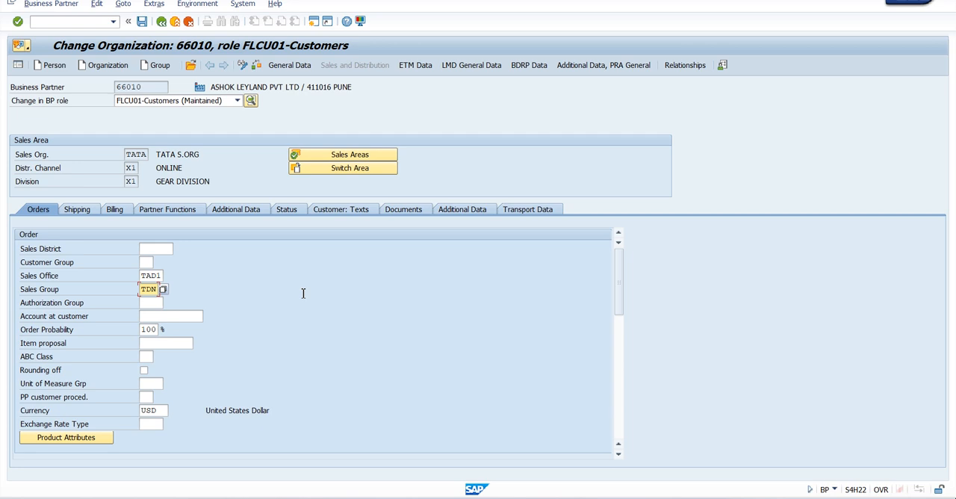
Step: Examine the ABC class and customer pricing procedure fields in the customer's order data
scroll(222, 315, "down", 1)
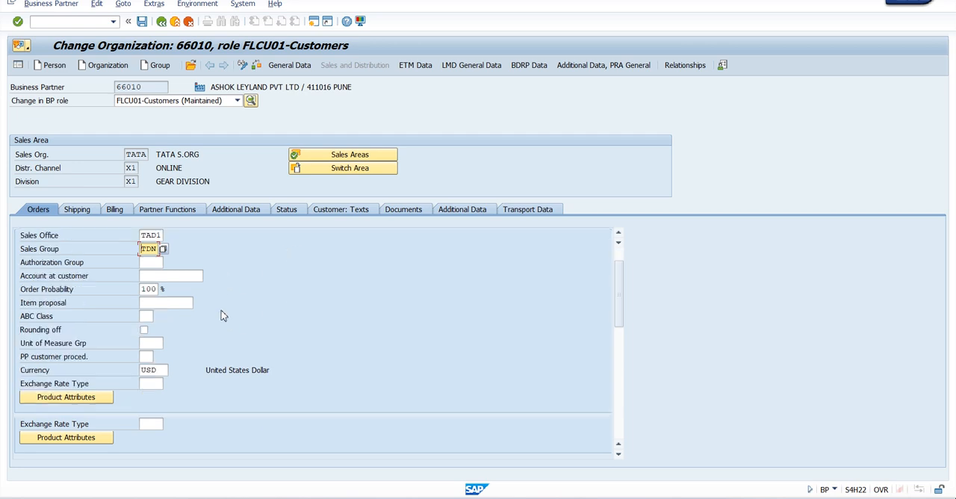
left_click(146, 317)
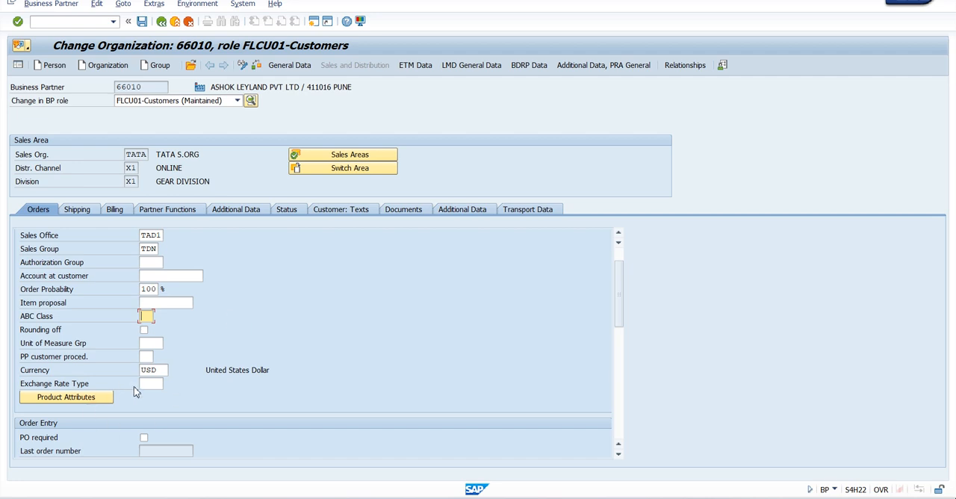
scroll(189, 357, "down", 4)
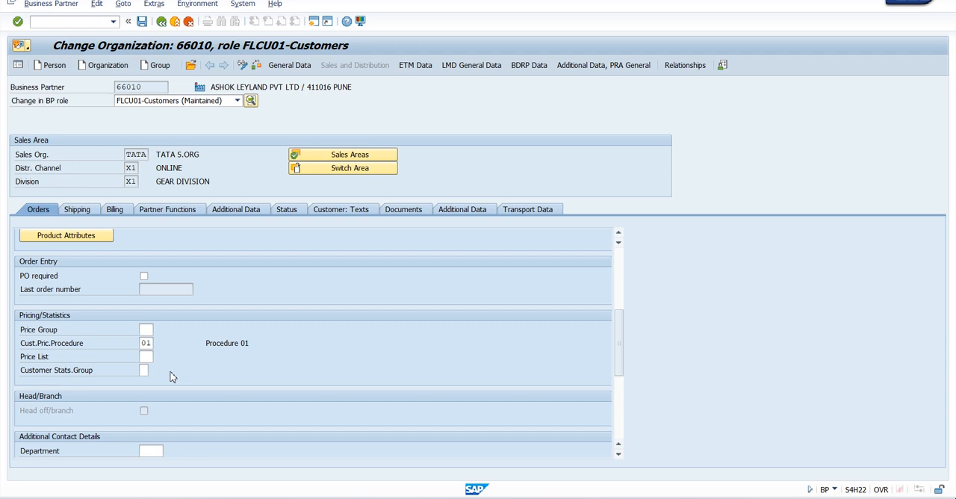
left_click_drag(21, 347, 85, 349)
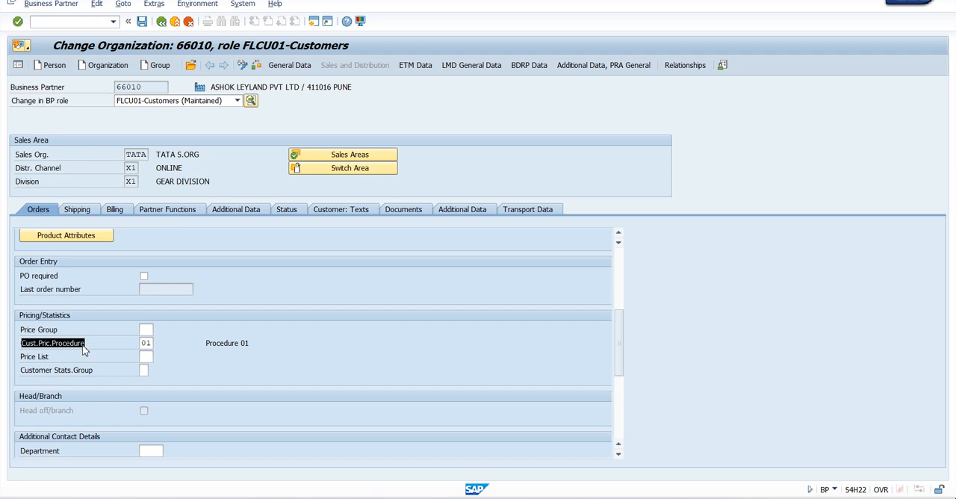
left_click(83, 346)
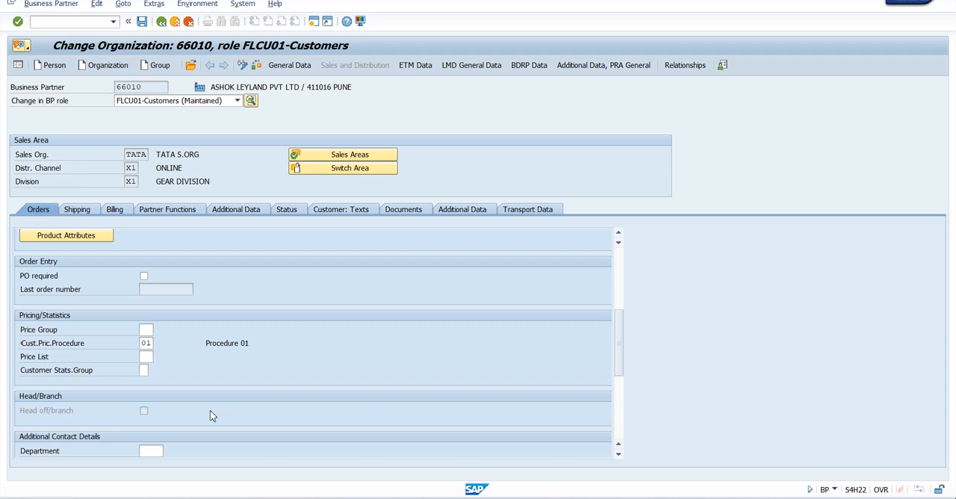
Step: Set the delivery priority to 01 (High) in the customer's shipping data
left_click(147, 343)
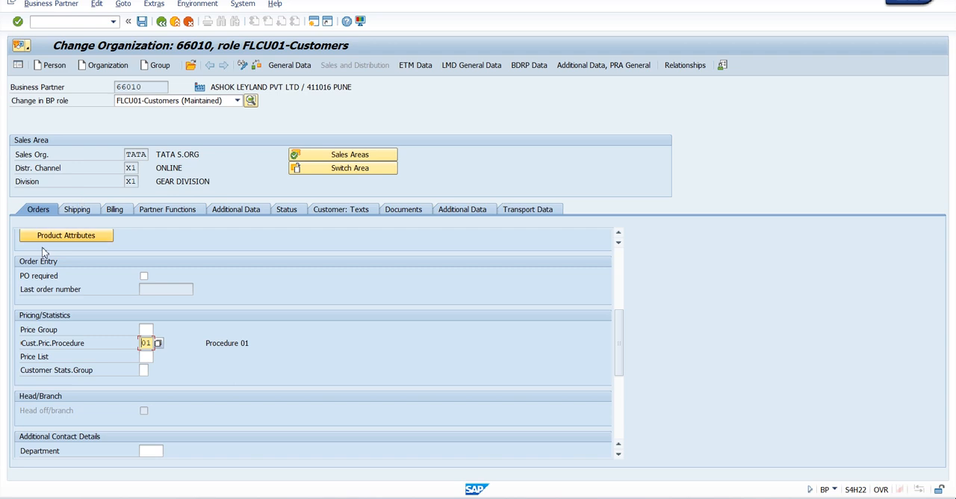
left_click(78, 210)
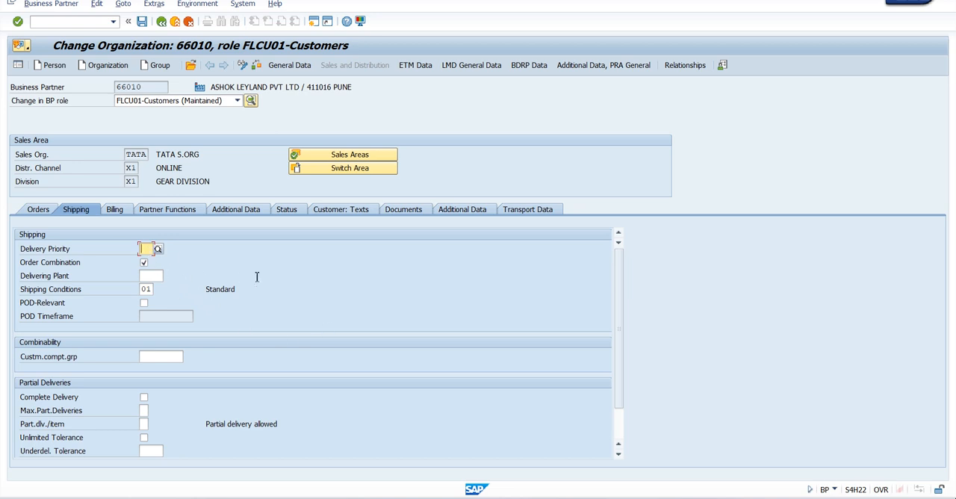
left_click(157, 250)
left_click_drag(211, 112, 375, 88)
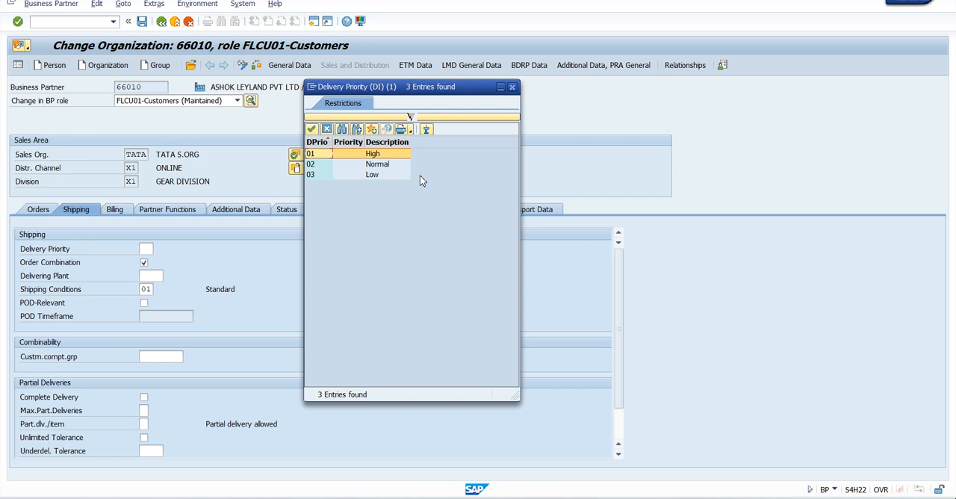
double_click(376, 155)
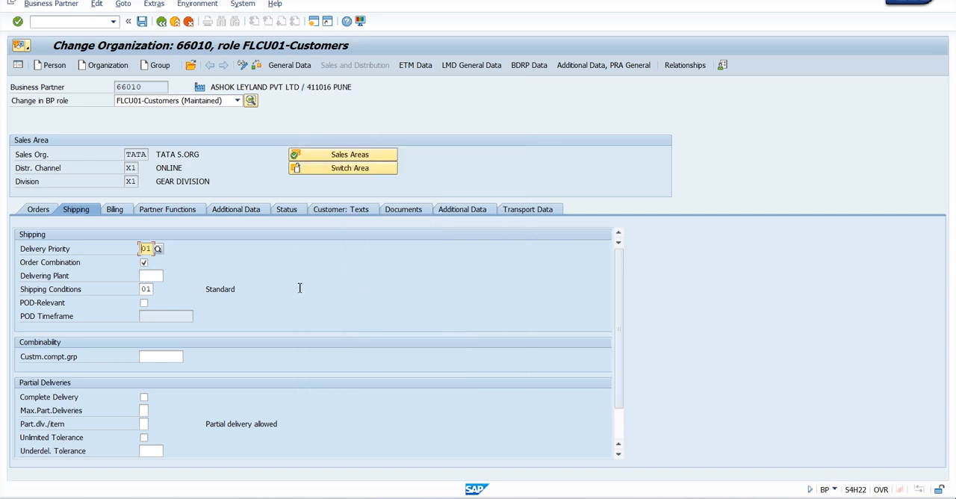
Step: Check the delivering plant and shipping conditions, and try out the POD-relevant setting in the shipping data
left_click(153, 276)
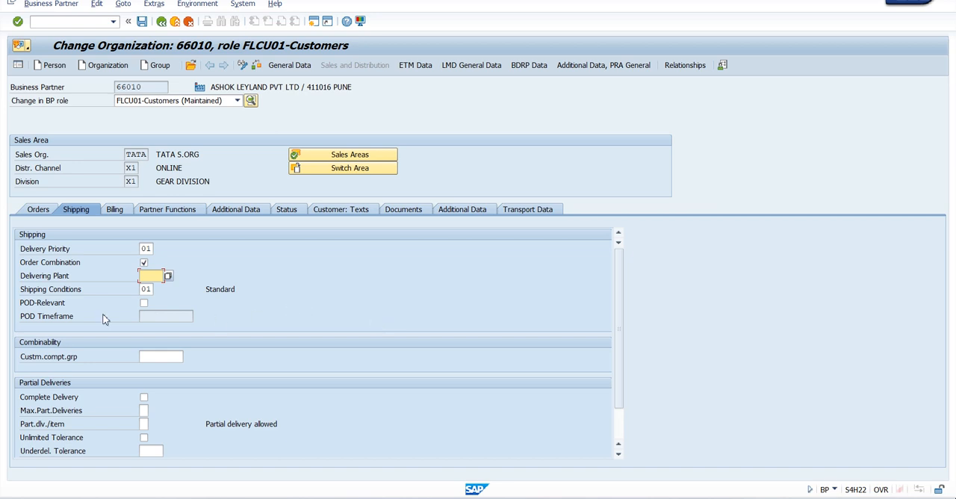
left_click_drag(23, 297, 82, 296)
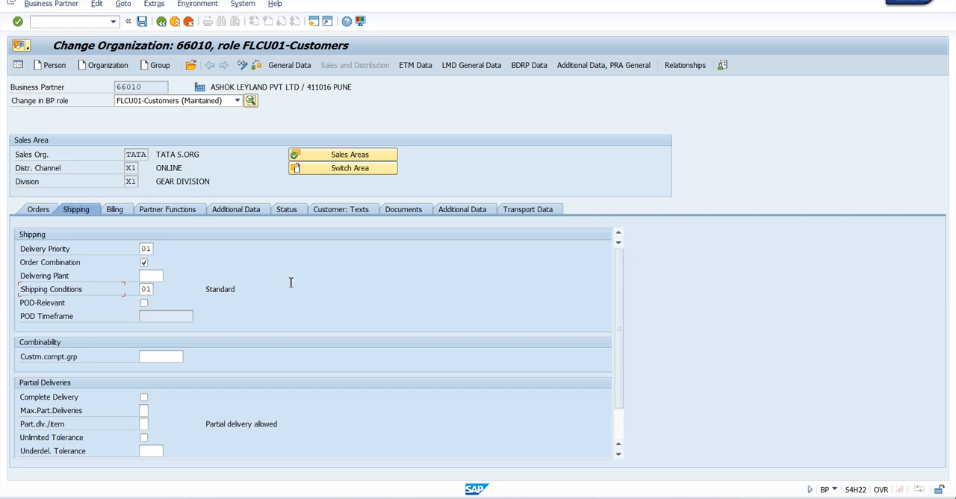
left_click(144, 302)
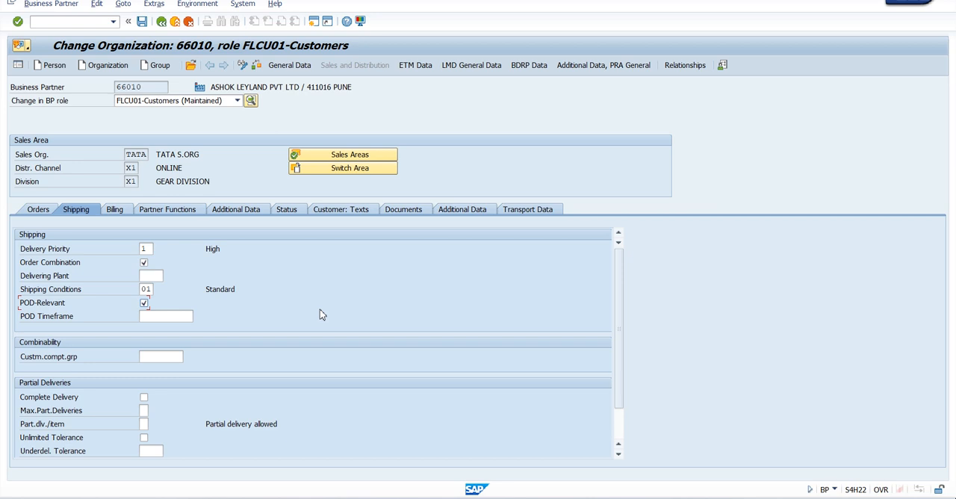
left_click(144, 304)
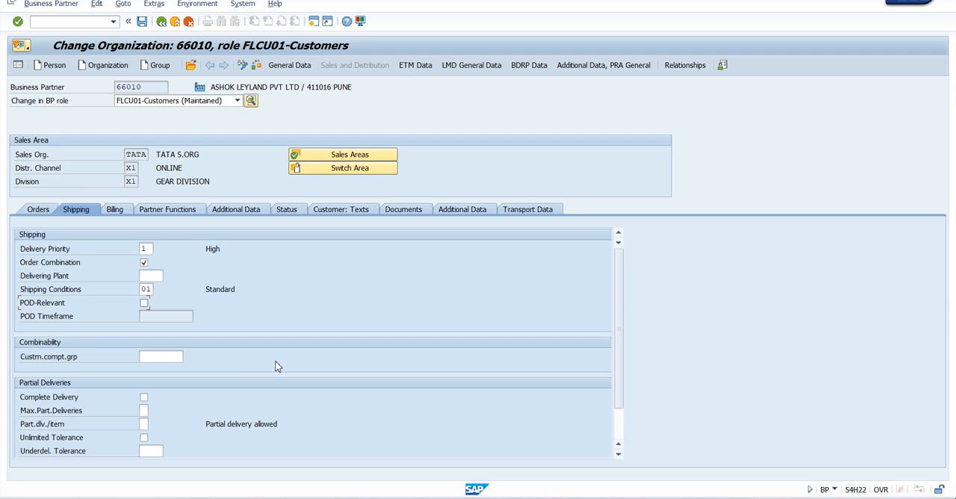
Step: Try out the complete delivery option and a maximum of 9 partial deliveries in the shipping data
scroll(277, 366, "down", 1)
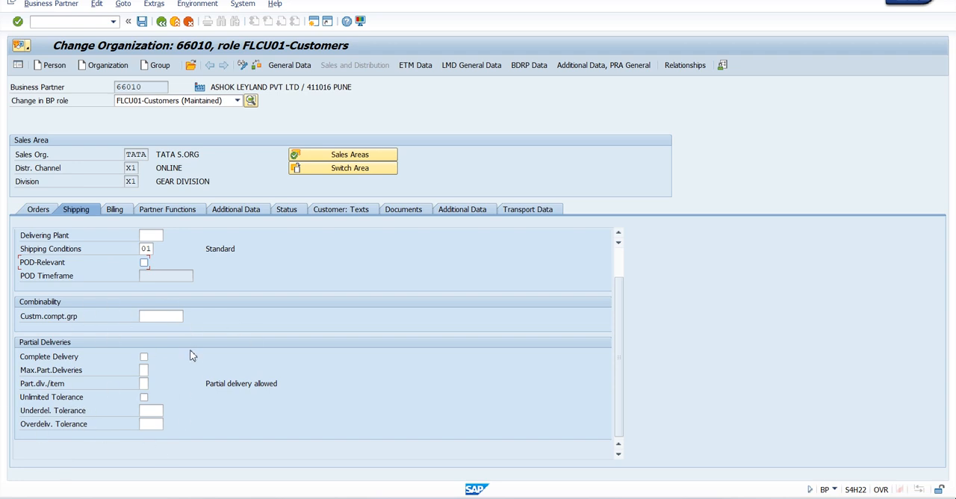
left_click(144, 357)
left_click(144, 372)
type("9")
key("BackSpace")
left_click(199, 341)
Step: Set the terms of payment to NT30 (within 30 days due net) in the customer's billing data
left_click(114, 210)
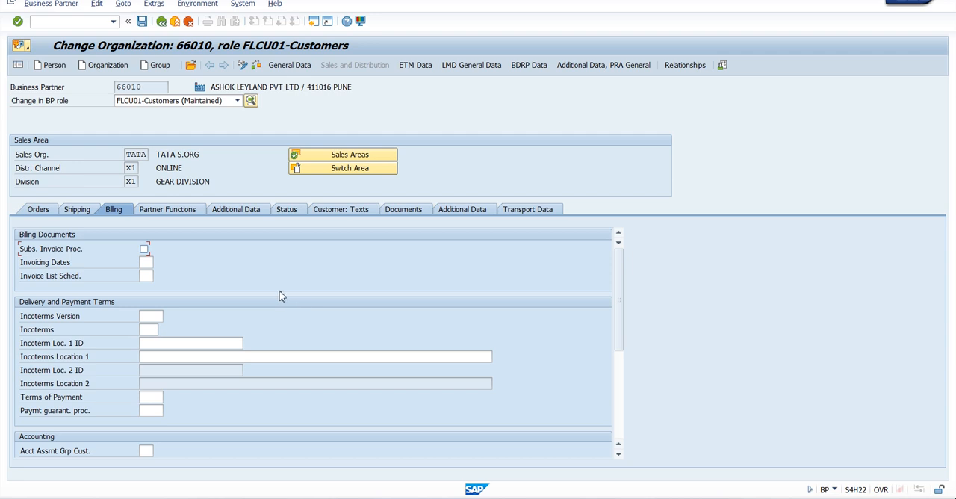
left_click(154, 330)
scroll(239, 305, "down", 4)
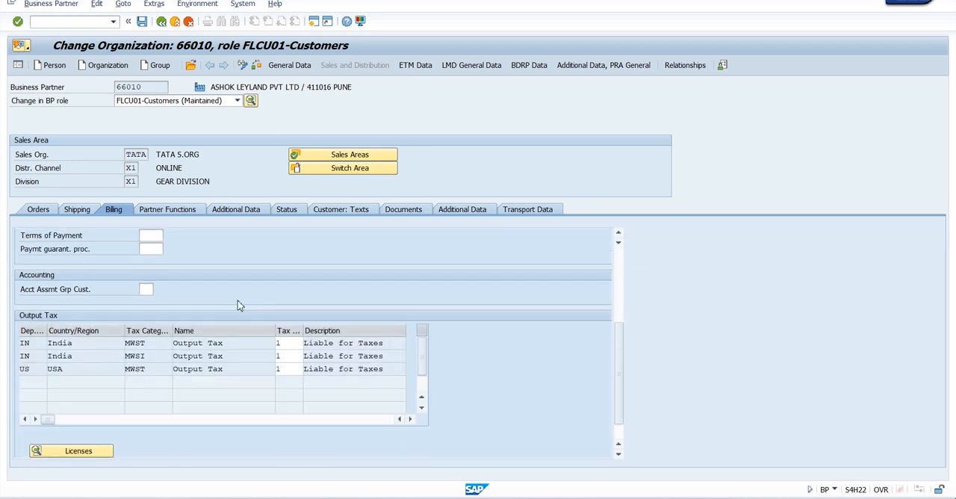
scroll(188, 312, "up", 1)
left_click(153, 275)
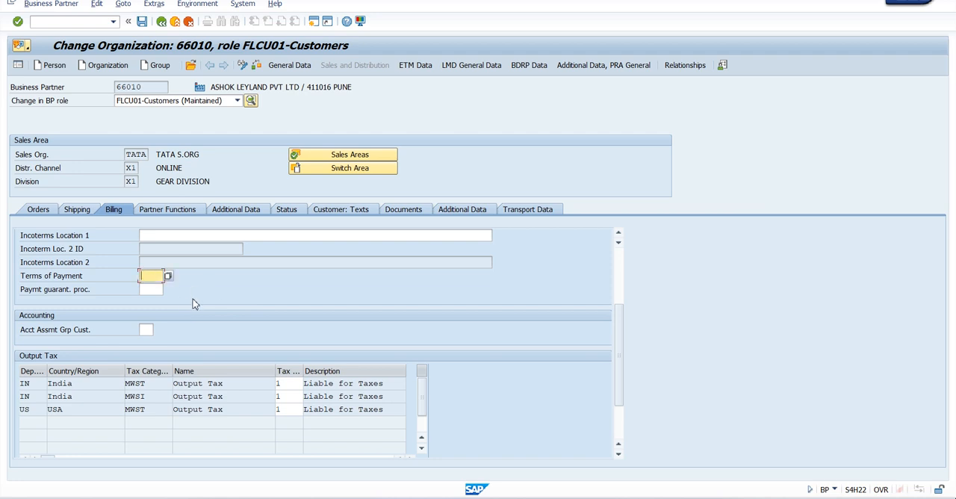
left_click(168, 276)
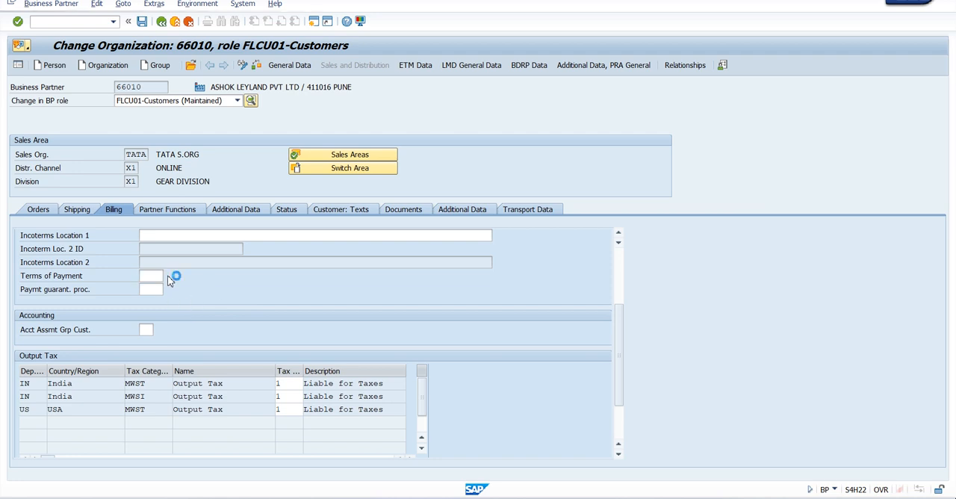
left_click_drag(263, 194, 499, 71)
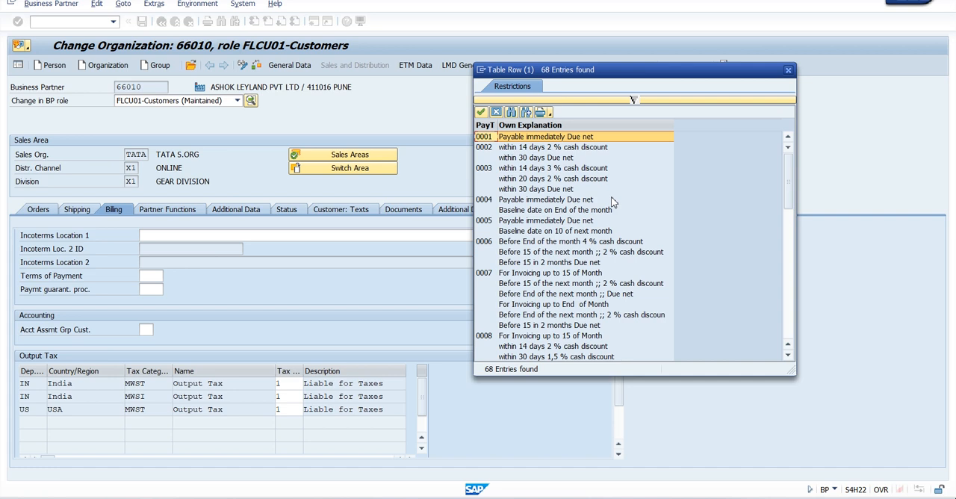
scroll(613, 202, "down", 15)
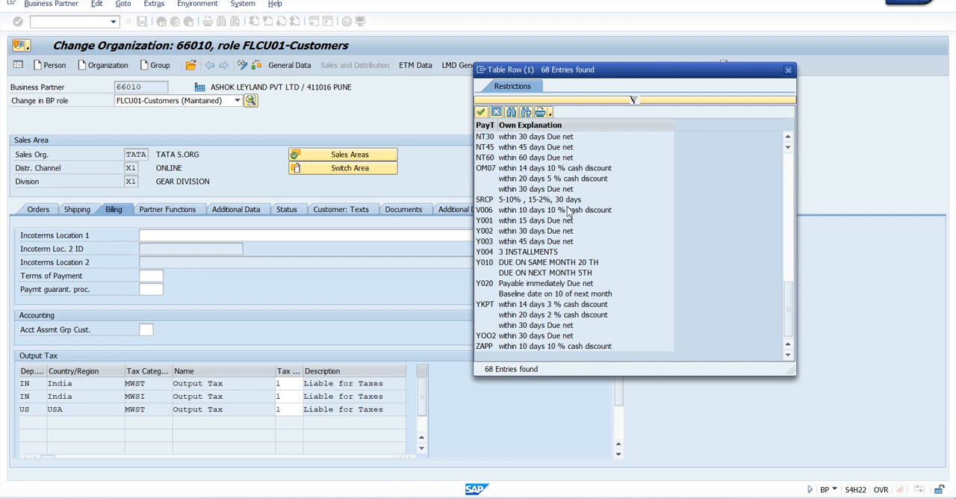
scroll(630, 230, "up", 6)
scroll(630, 230, "down", 2)
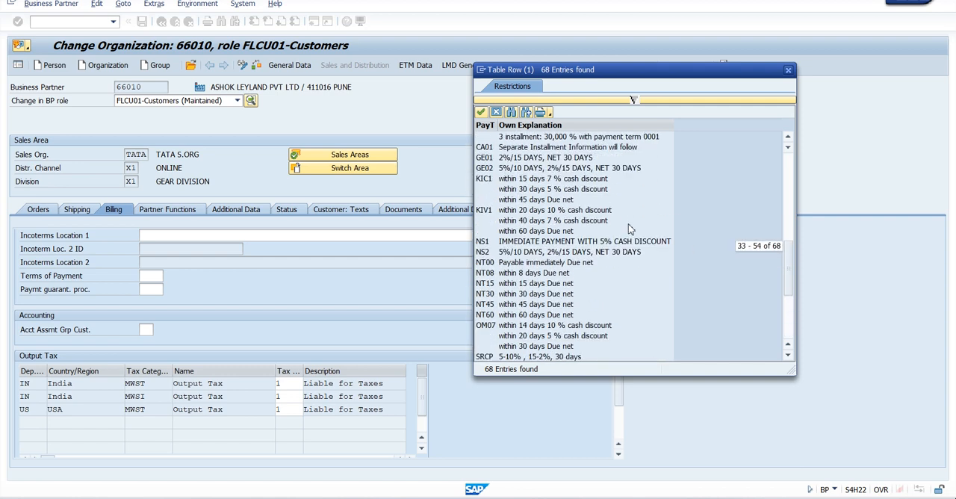
left_click(525, 299)
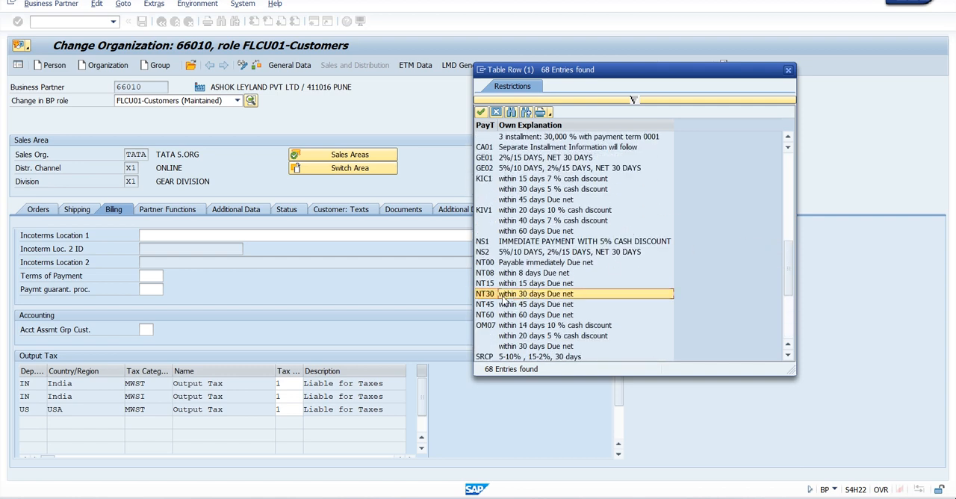
double_click(525, 296)
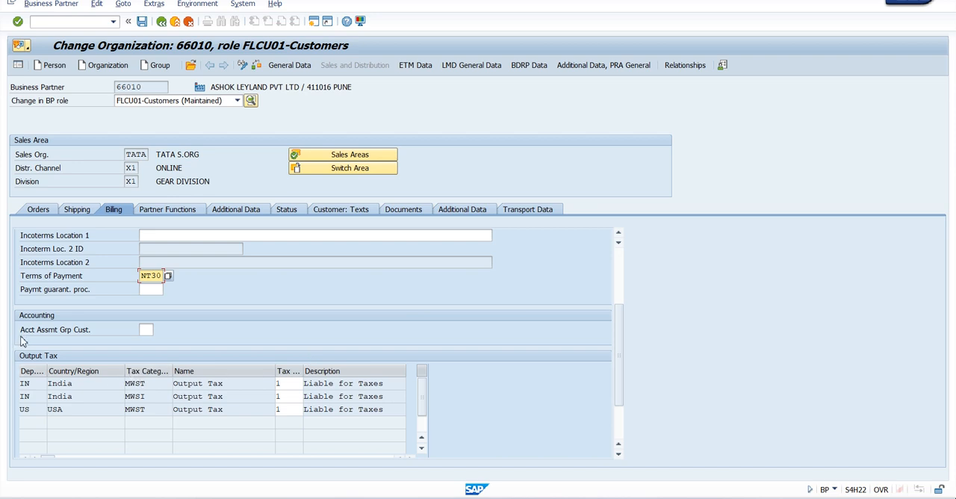
Step: Set the customer's account assignment group to 01 (Domestic Revenues) in the billing data
left_click(146, 330)
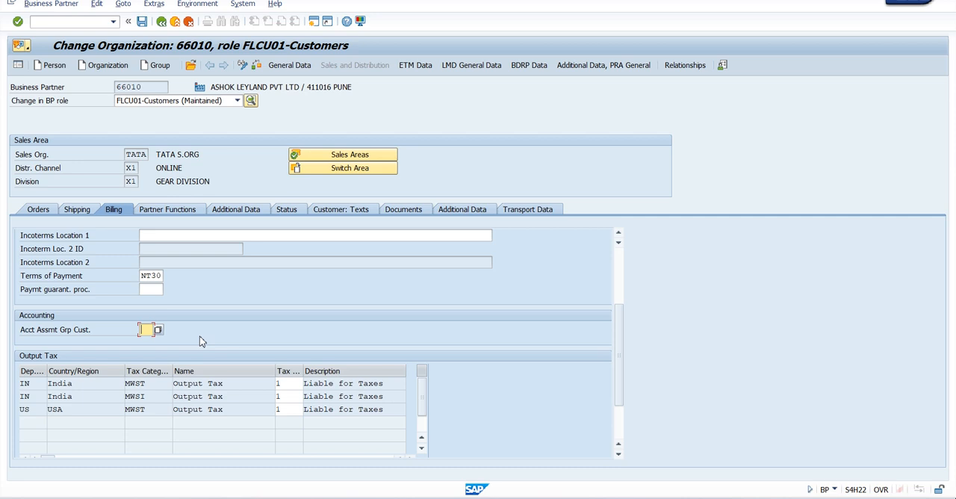
left_click(159, 333)
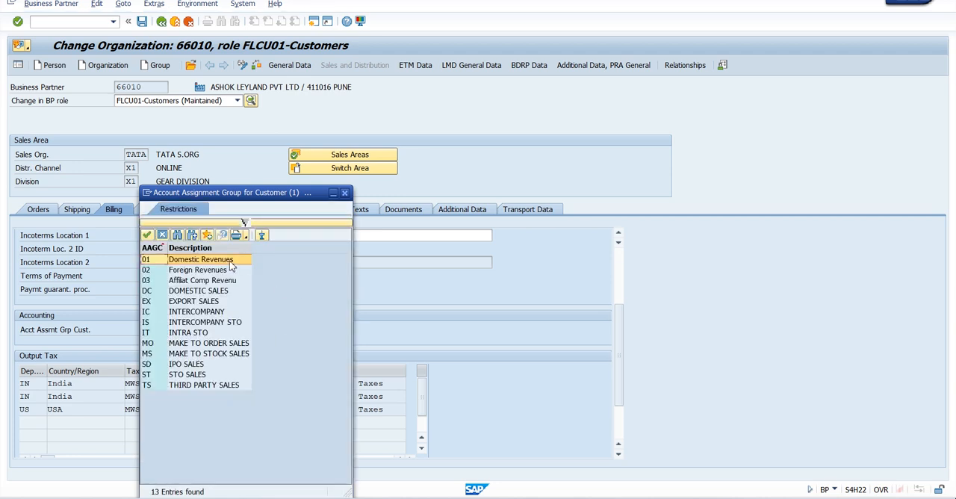
double_click(231, 262)
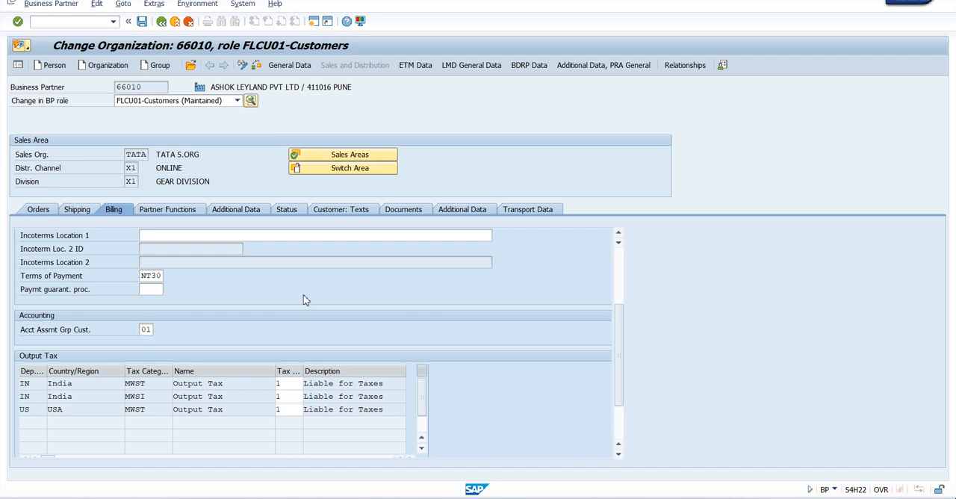
key("Return")
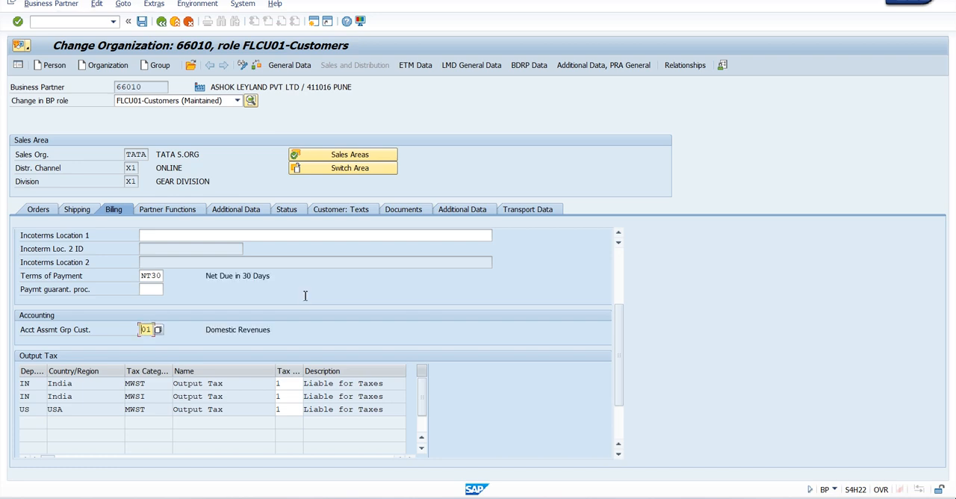
Step: Save the customer's sales area data and copy the sold-to party's customer number from the partner functions
left_click(168, 212)
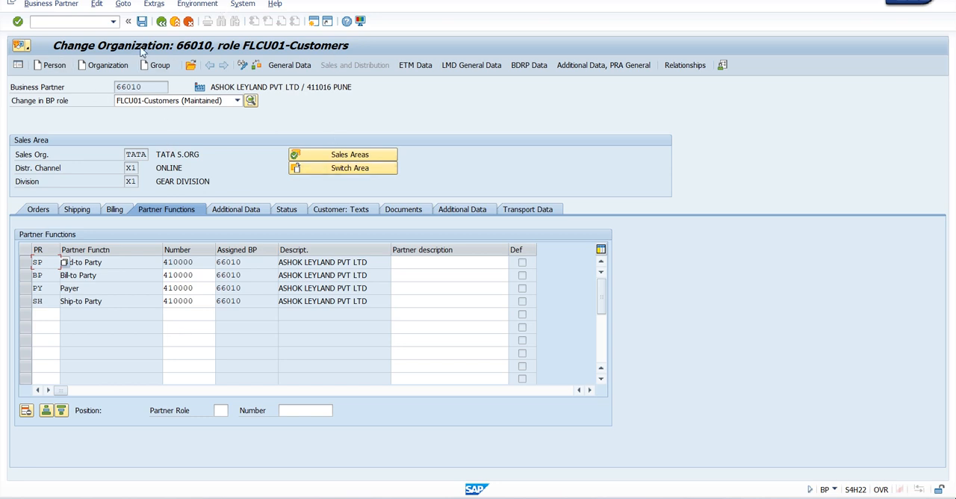
left_click(141, 22)
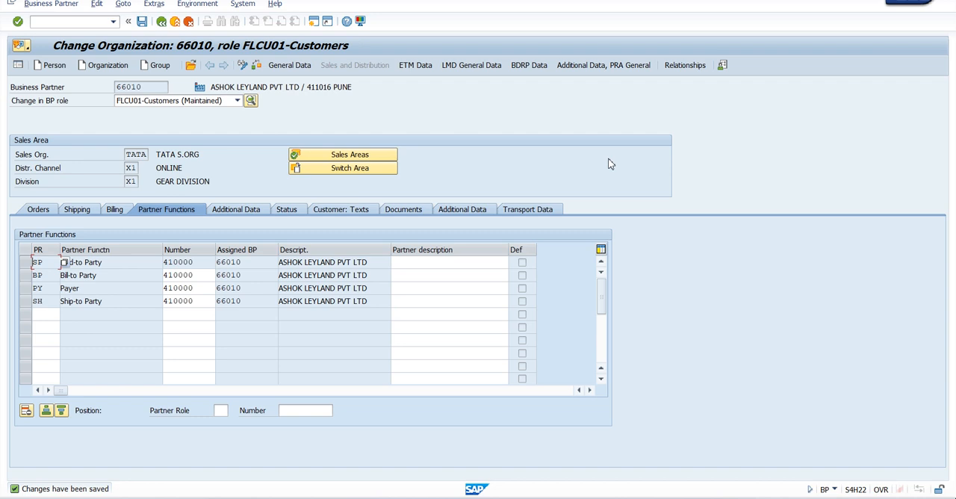
left_click_drag(200, 262, 160, 264)
left_click(160, 265)
left_click_drag(193, 263, 156, 263)
left_click(156, 263)
Step: Start transaction VA01 for creating sales documents in a new session
left_click(313, 23)
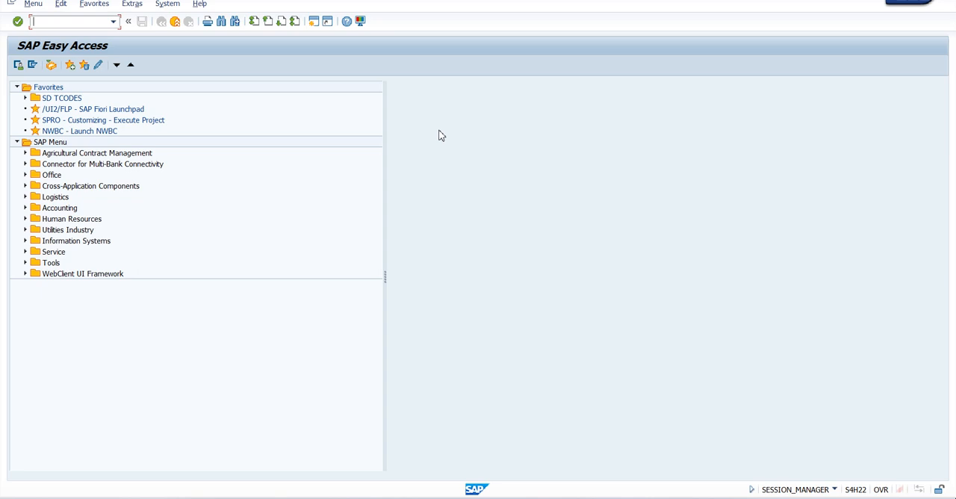
type("VA01")
key("Return")
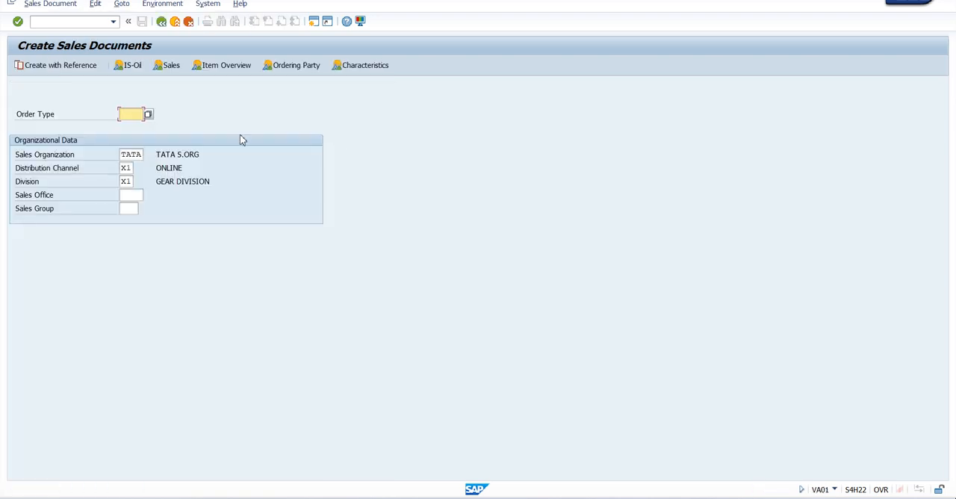
Step: Start a standard order of type ZOR and enter the copied customer number as its sold-to party
key("space")
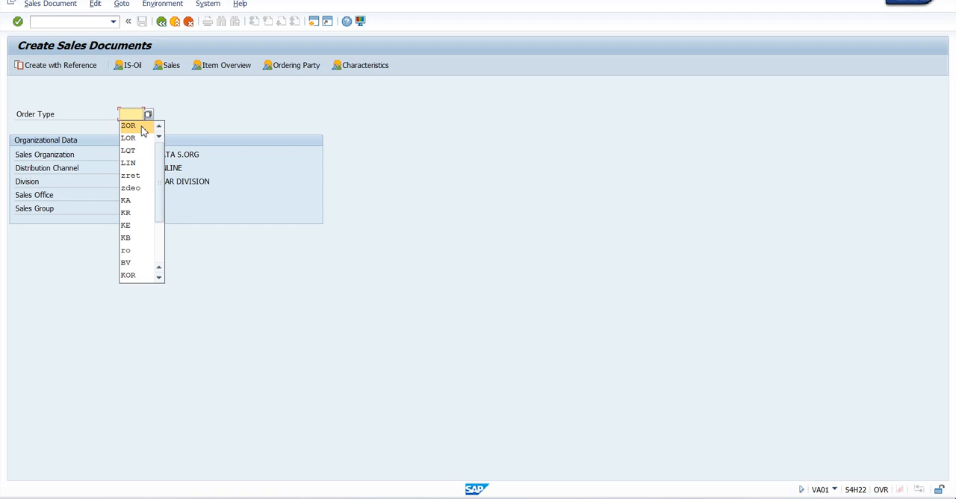
left_click(142, 127)
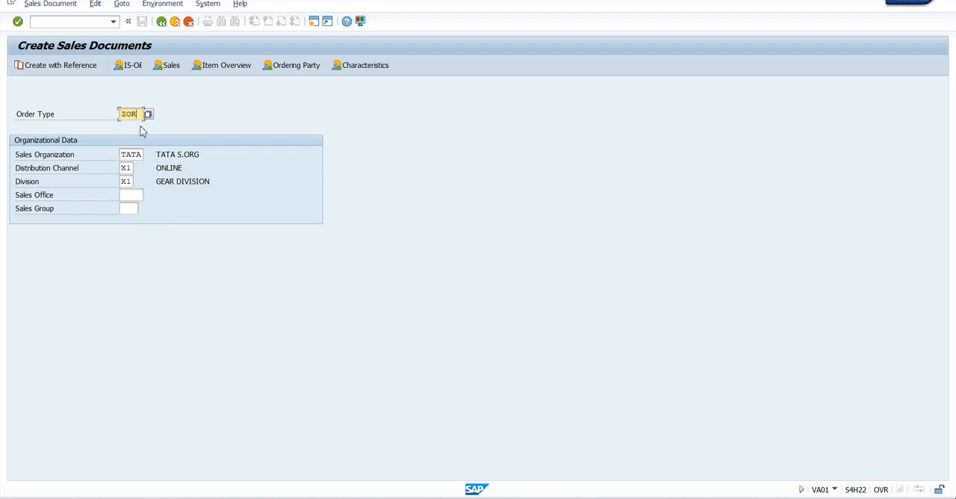
key("Return")
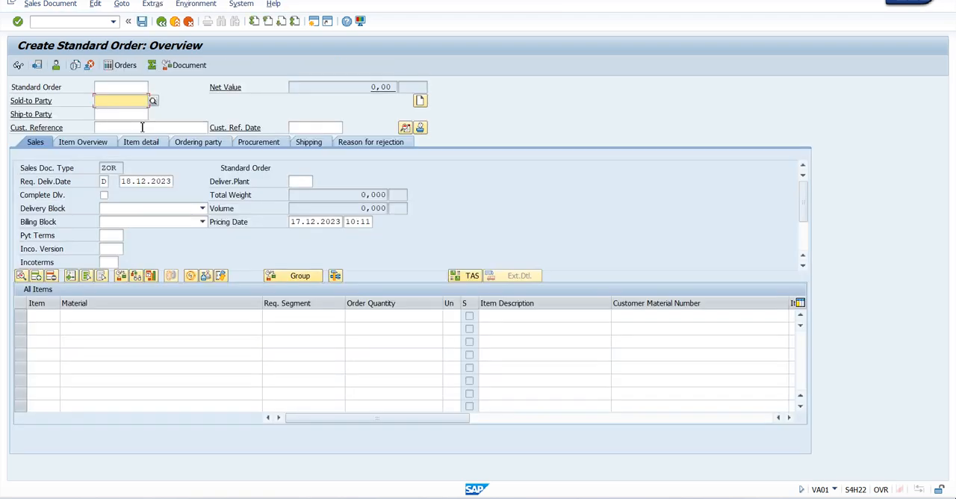
type("410000")
key("Return")
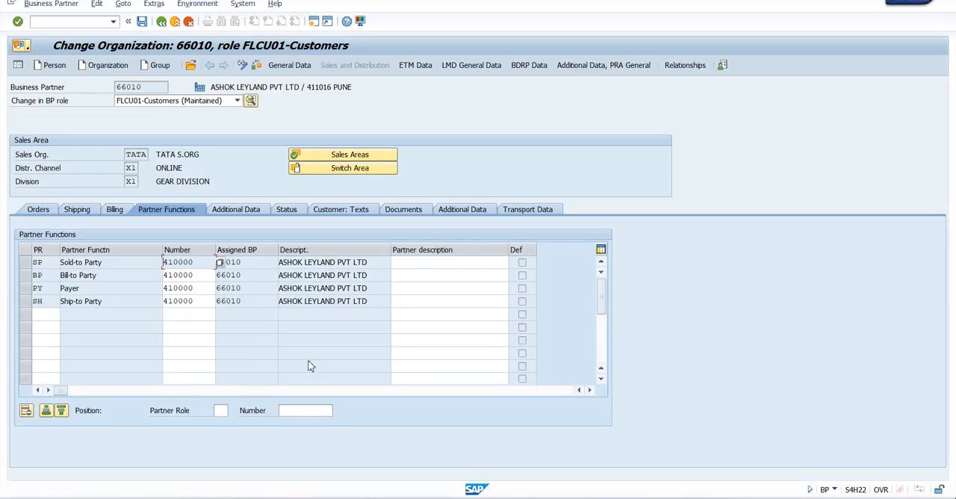
Step: Review the customer's billing, shipping and order data, down to the pricing and statistics fields
left_click(114, 210)
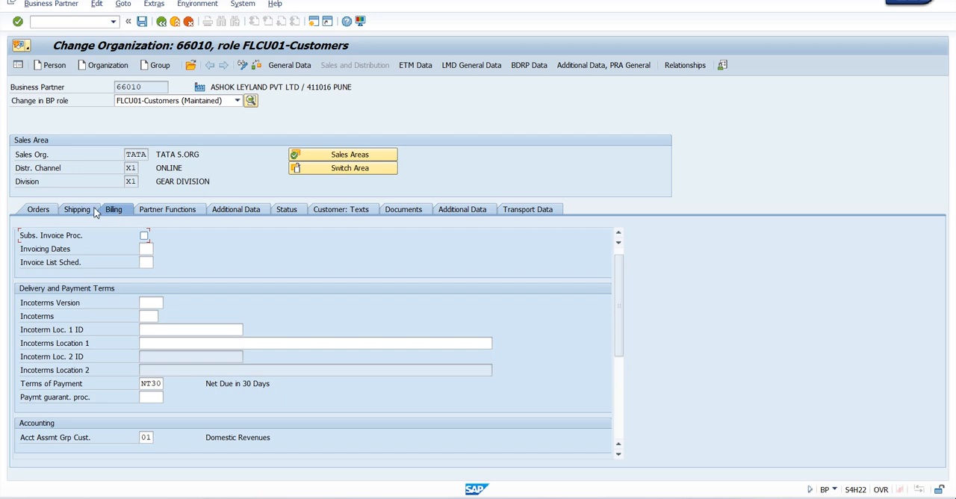
left_click(89, 212)
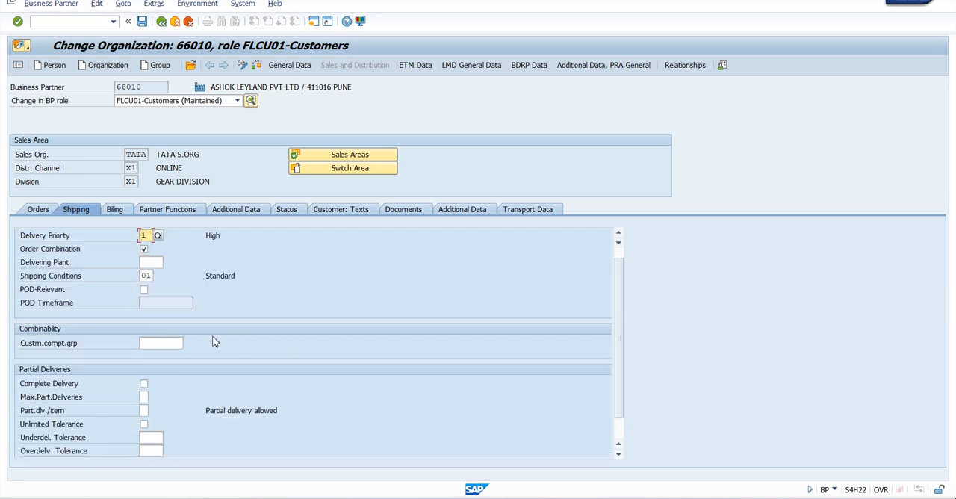
scroll(214, 341, "up", 1)
scroll(215, 341, "down", 3)
scroll(215, 341, "up", 3)
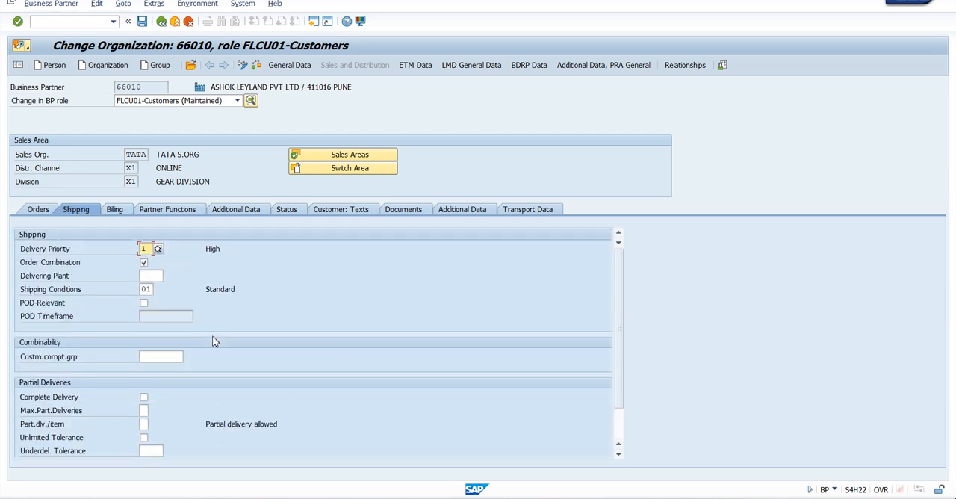
left_click(38, 210)
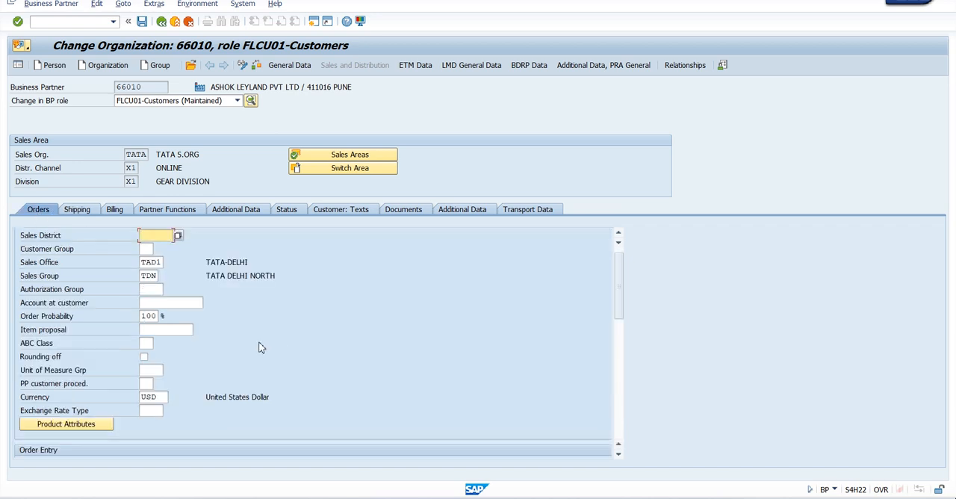
scroll(230, 317, "down", 6)
scroll(230, 315, "down", 18)
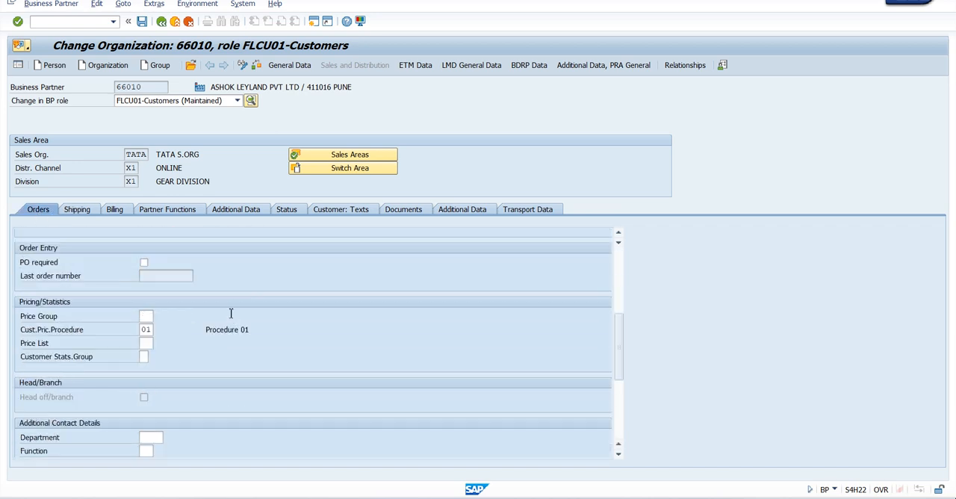
Step: Set the customer's pricing procedure in the pricing and statistics order data to 1 (Standard)
scroll(231, 316, "up", 6)
left_click(144, 289)
left_click(159, 290)
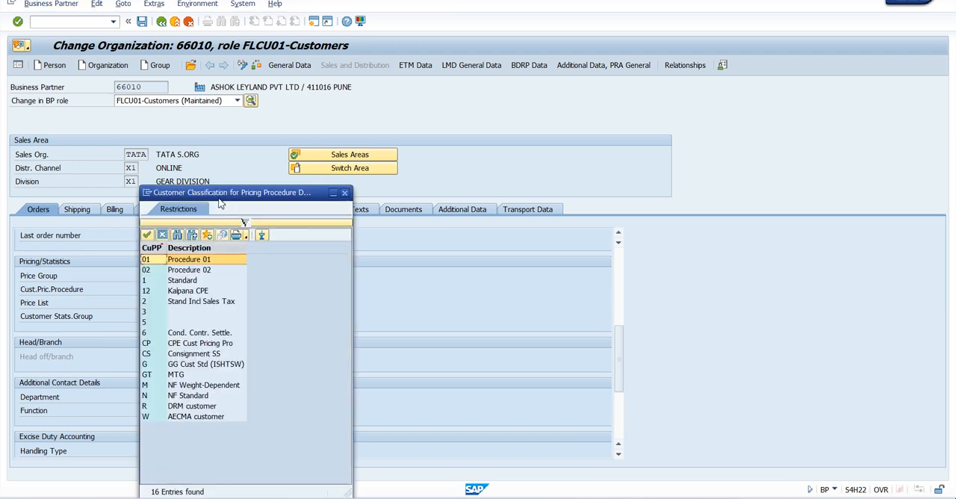
left_click_drag(220, 202, 337, 162)
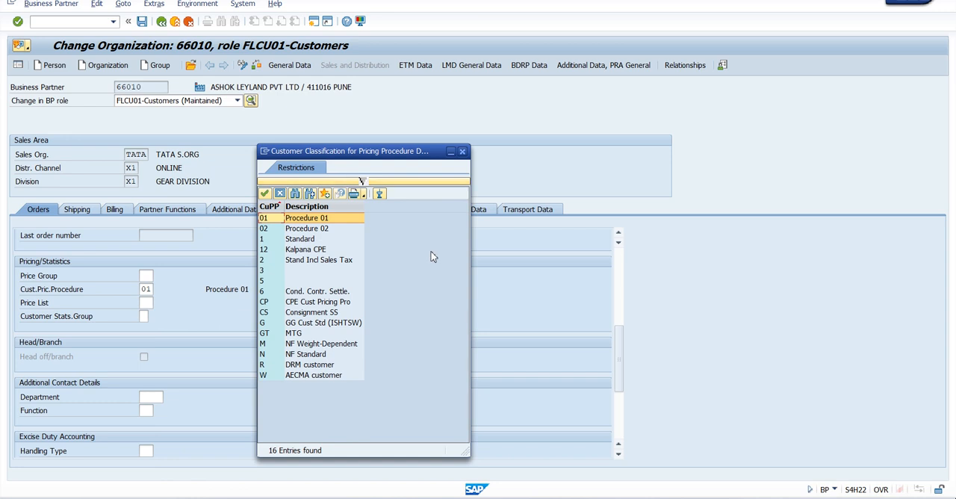
double_click(306, 239)
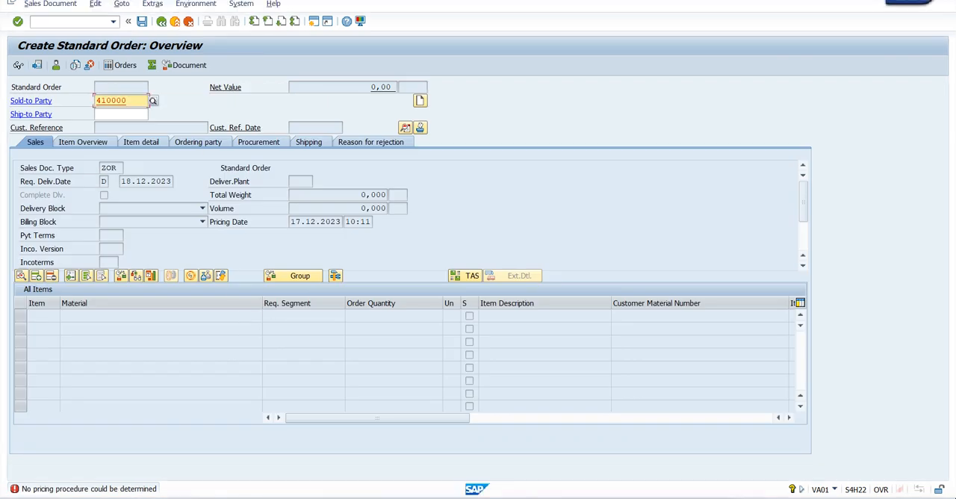
Step: Discard the open order unsaved and try a new VA01 standard order with the same customer as sold-to party
left_click(177, 19)
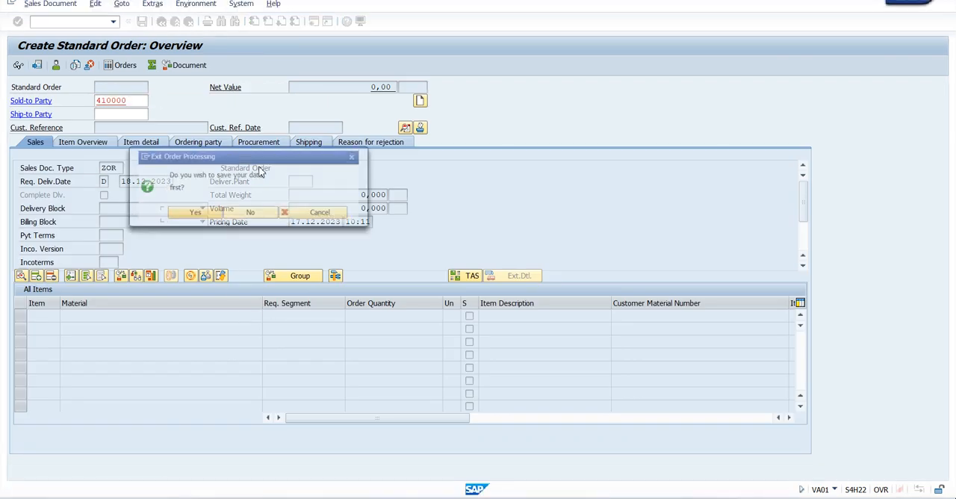
left_click(234, 217)
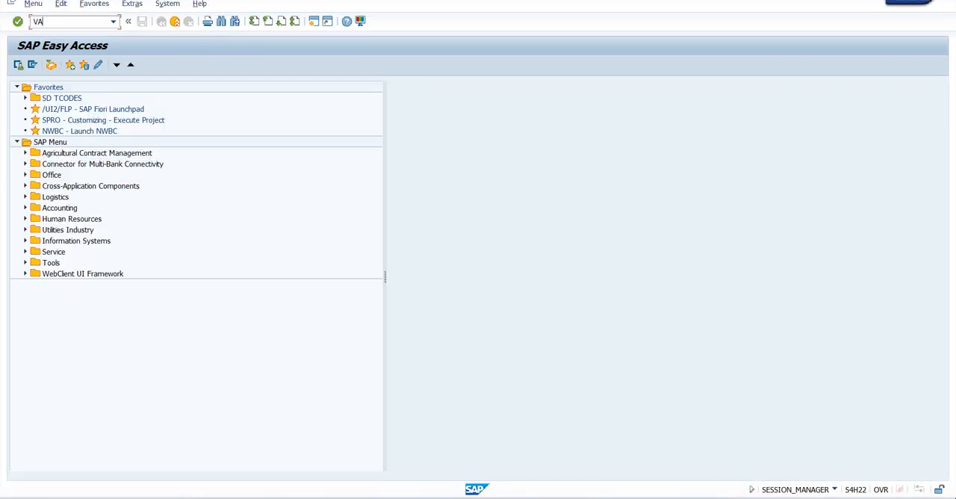
key("Return")
key("Return")
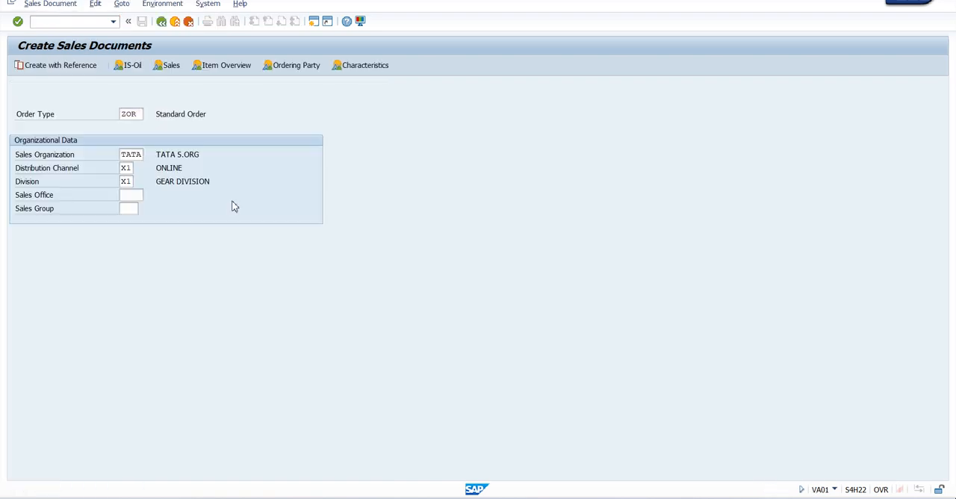
type("410000")
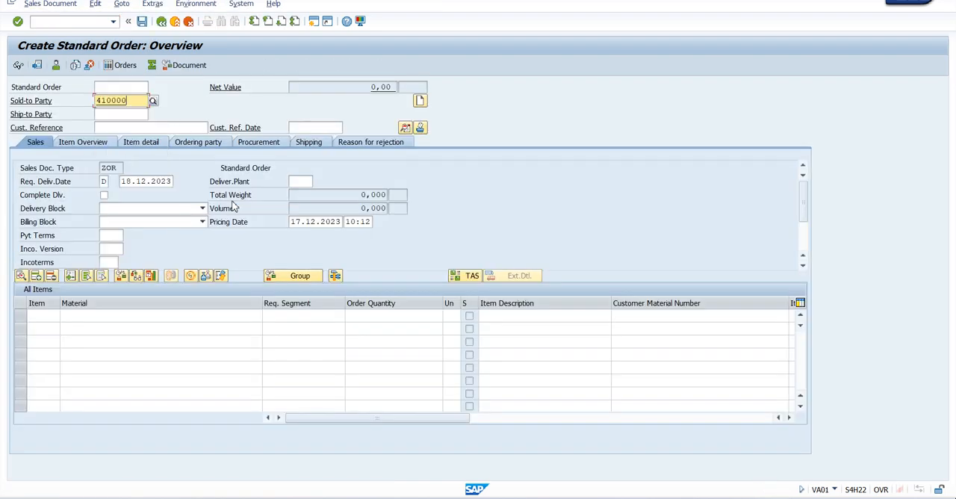
key("Return")
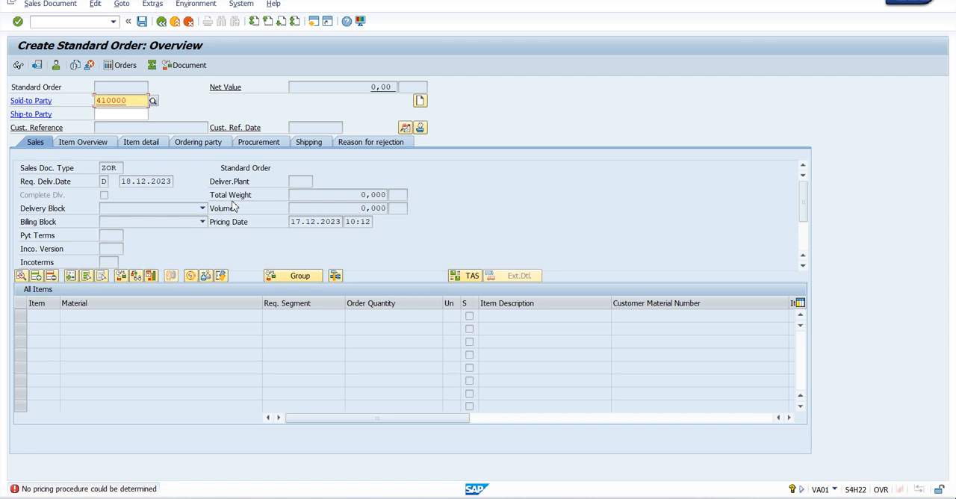
Step: Read the detailed explanation of the pricing procedure error and exit the order without saving
double_click(128, 492)
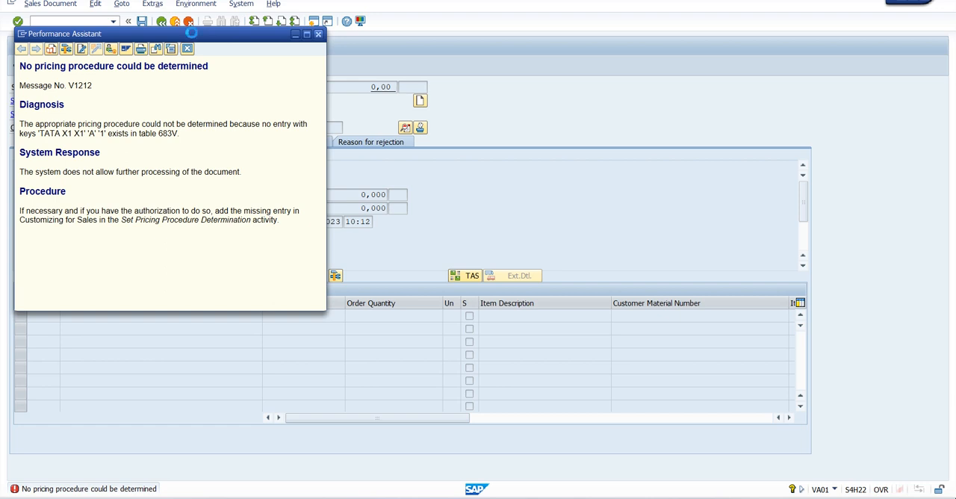
left_click(175, 21)
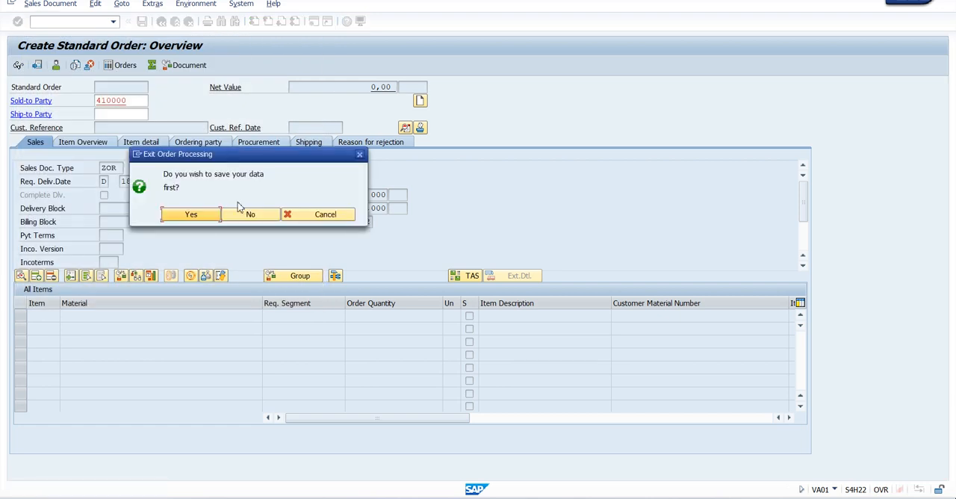
left_click(236, 215)
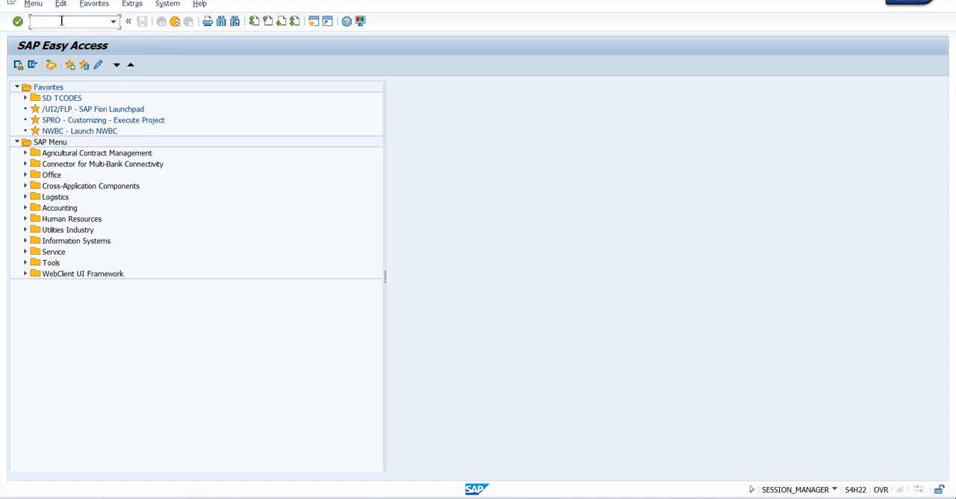
Step: Start VA01 again and clear the sales organization, distribution channel and division for order type ZOR
type("VA01")
key("Return")
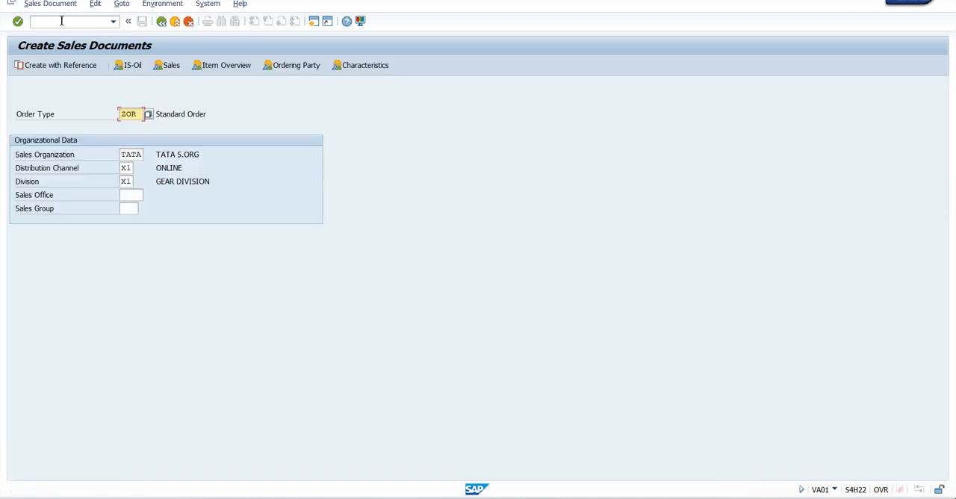
key("Tab")
key("Delete")
key("Tab")
key("Delete")
key("Tab")
key("Delete")
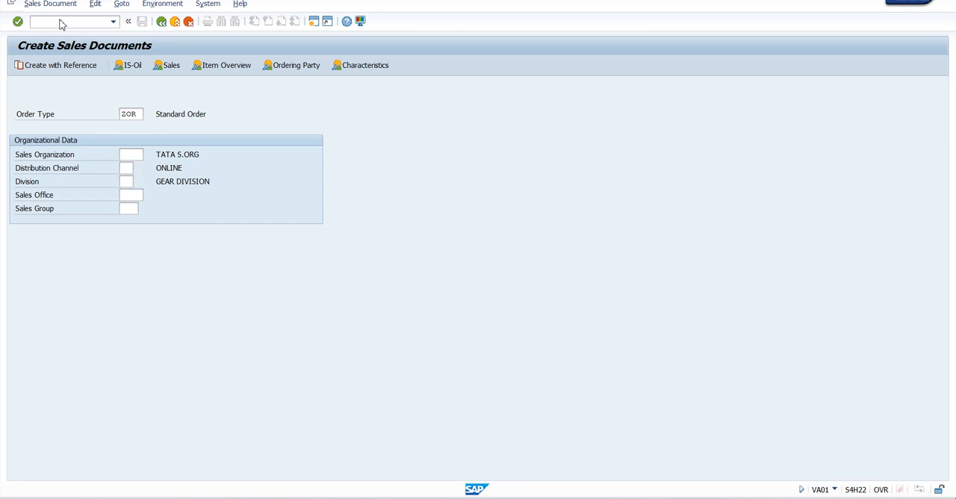
Step: Try to create the ZOR order without a sales area, entering the customer number as sold-to party
key("Return")
key("Delete")
key("Return")
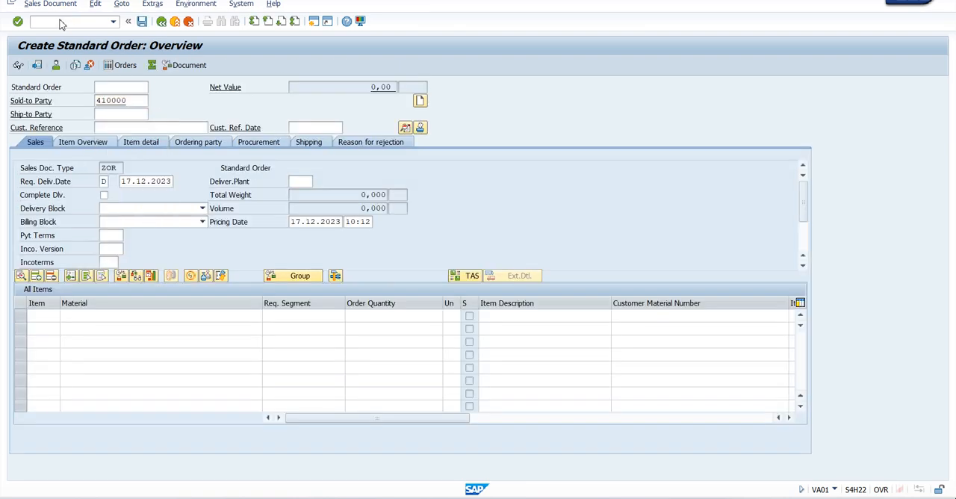
key("Return")
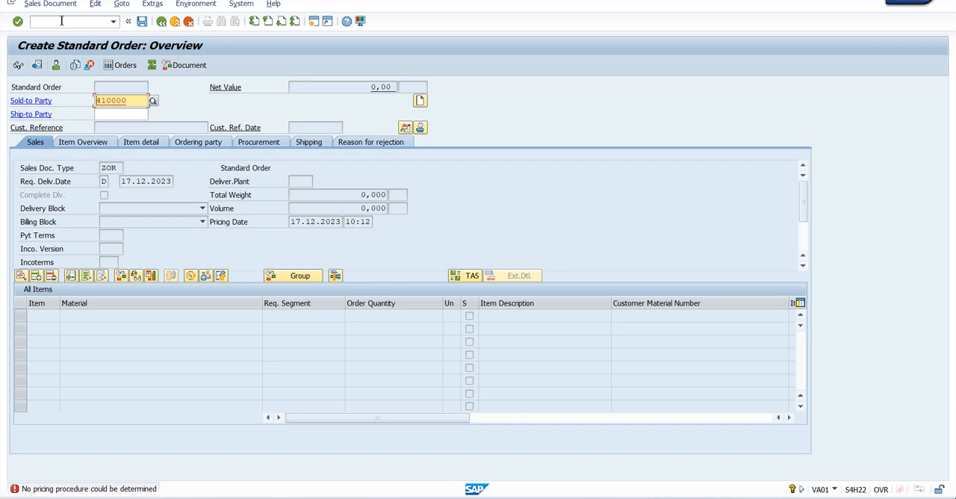
Step: Check the error message's diagnosis again, close it and leave the standard order unsaved
left_click(87, 490)
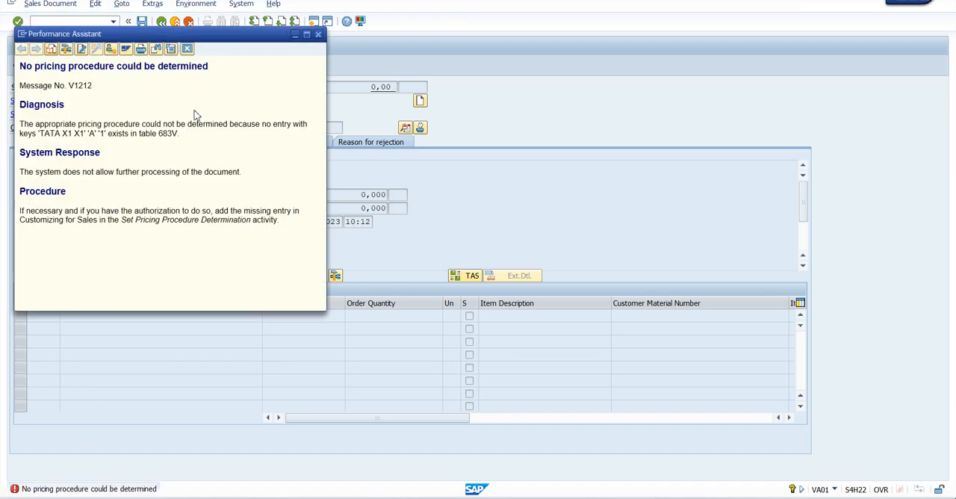
left_click(320, 35)
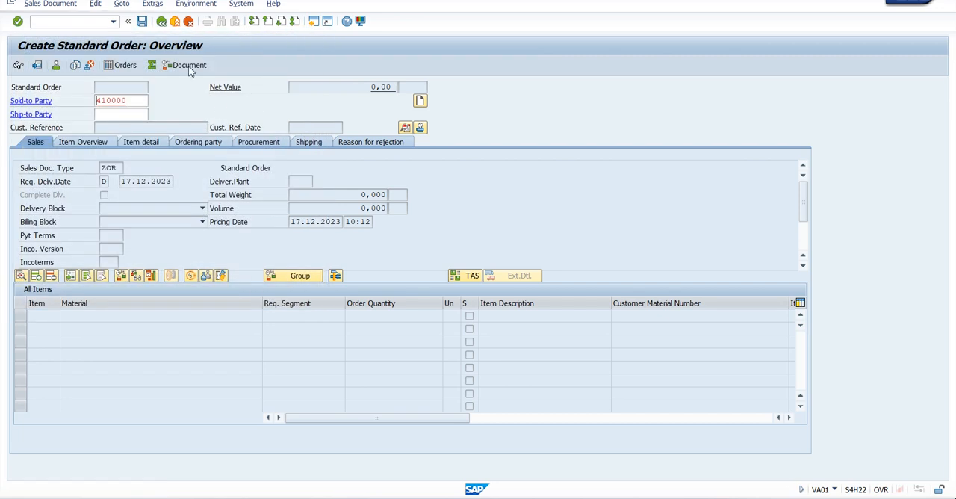
left_click(174, 21)
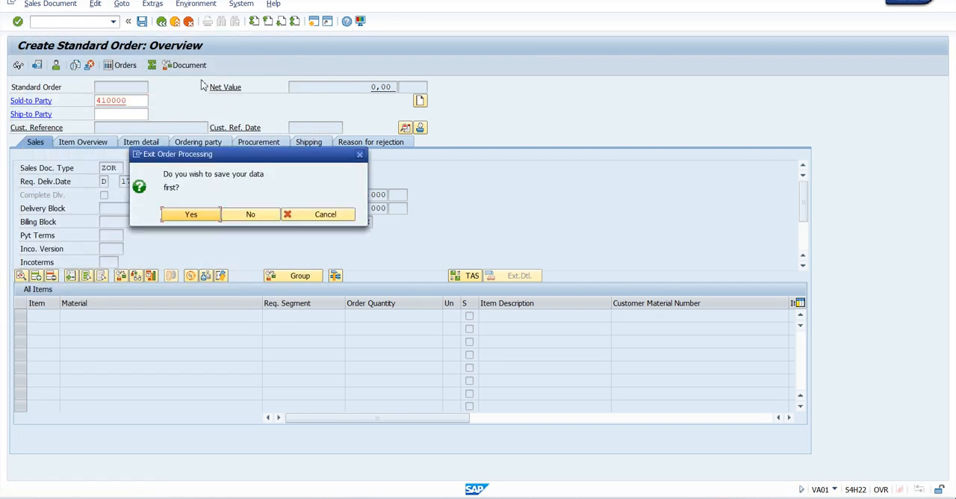
left_click(241, 217)
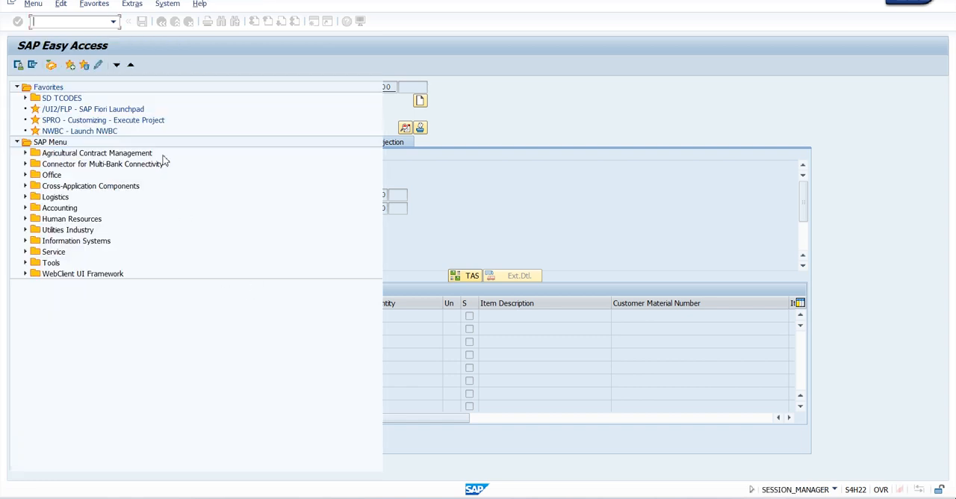
Step: Start transaction SPRO and display the SAP Reference IMG
type("SPRO")
key("Return")
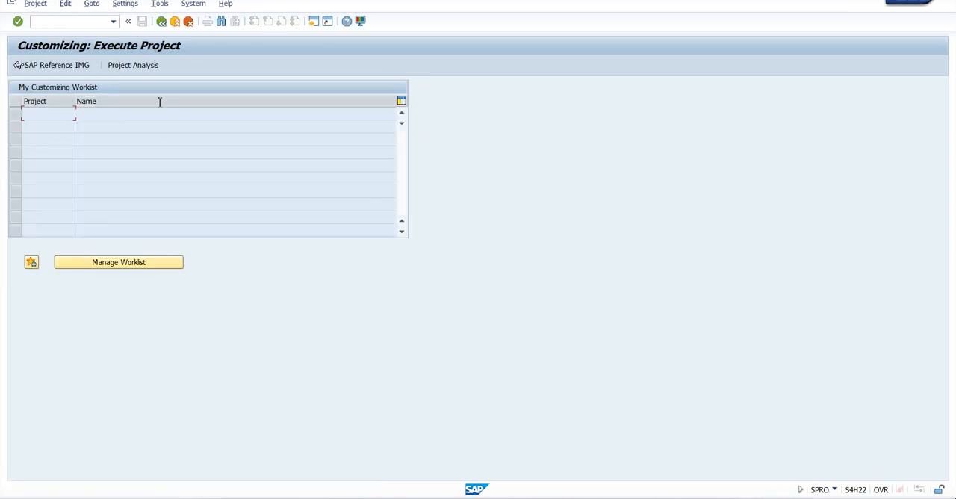
key("F5")
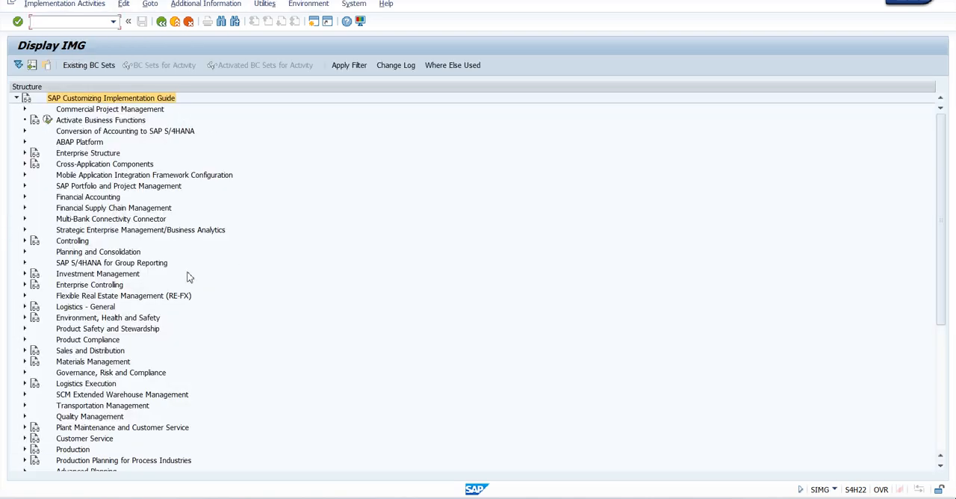
Step: Open Define And Assign Pricing Procedures under Sales and Distribution, Basic Functions, Pricing, Pricing Control
scroll(159, 230, "down", 2)
scroll(159, 230, "down", 2)
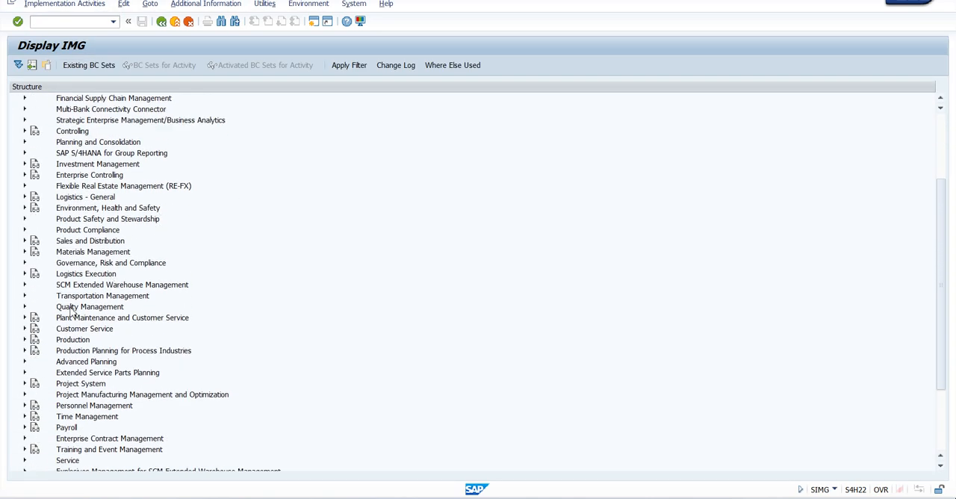
left_click(24, 241)
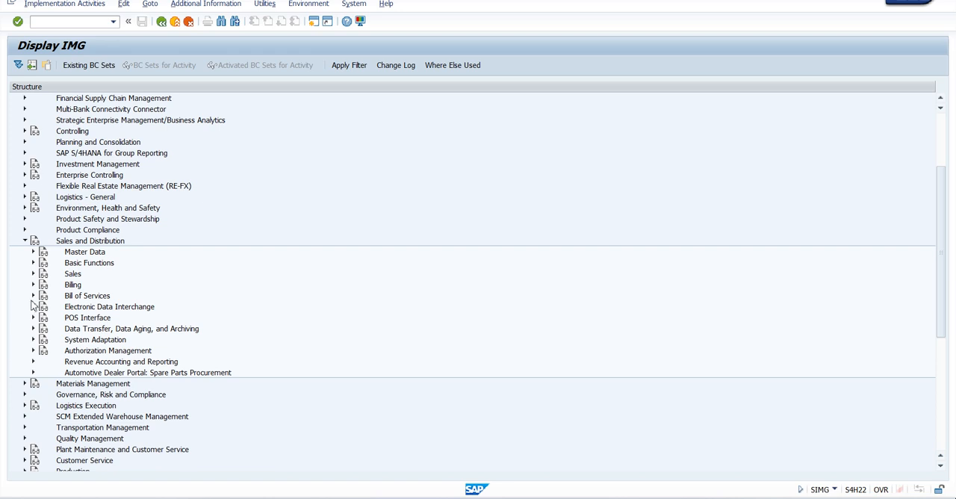
left_click(33, 274)
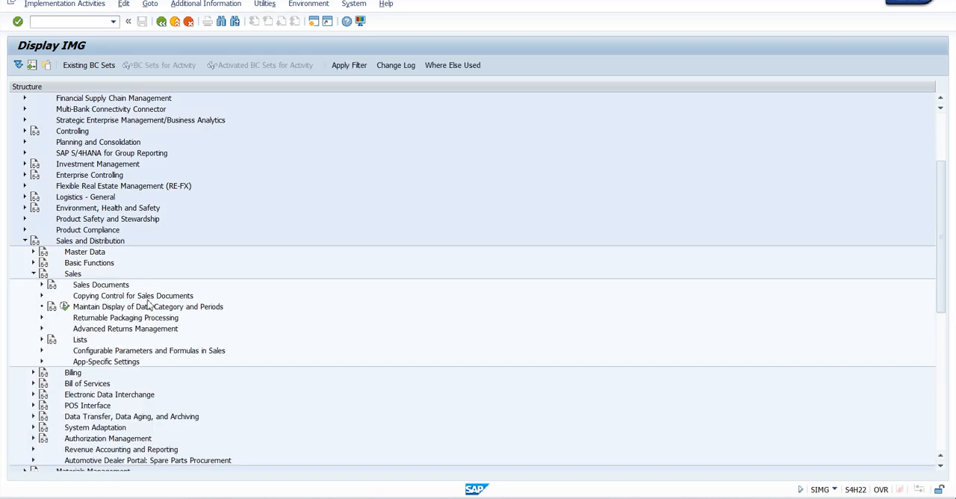
left_click(32, 274)
left_click(33, 263)
scroll(204, 274, "down", 5)
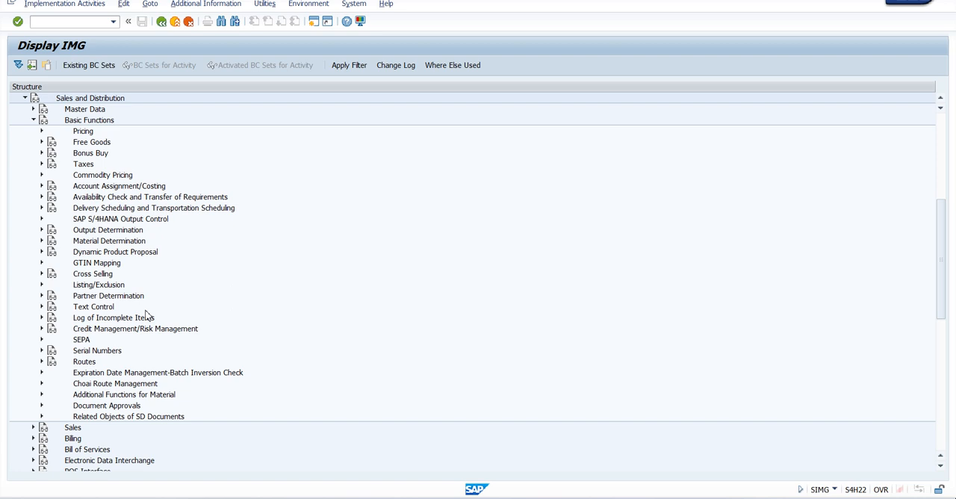
scroll(146, 316, "up", 2)
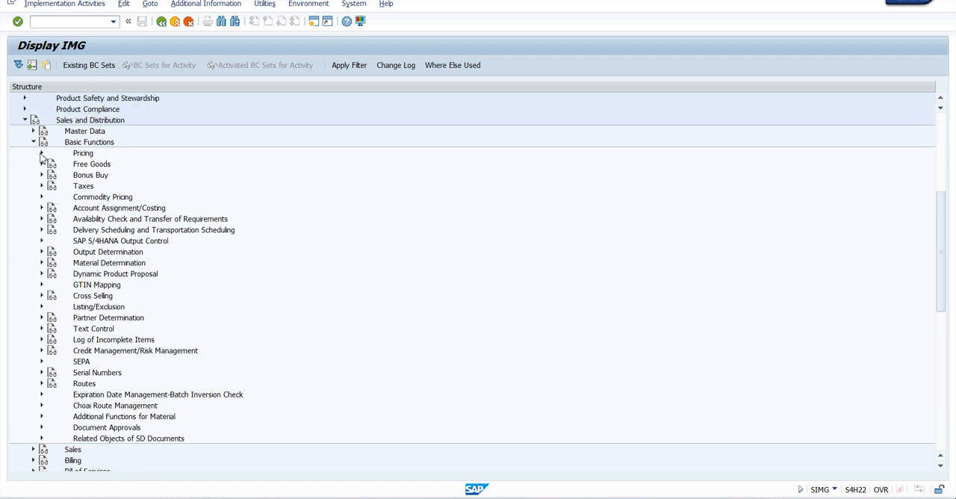
left_click(42, 153)
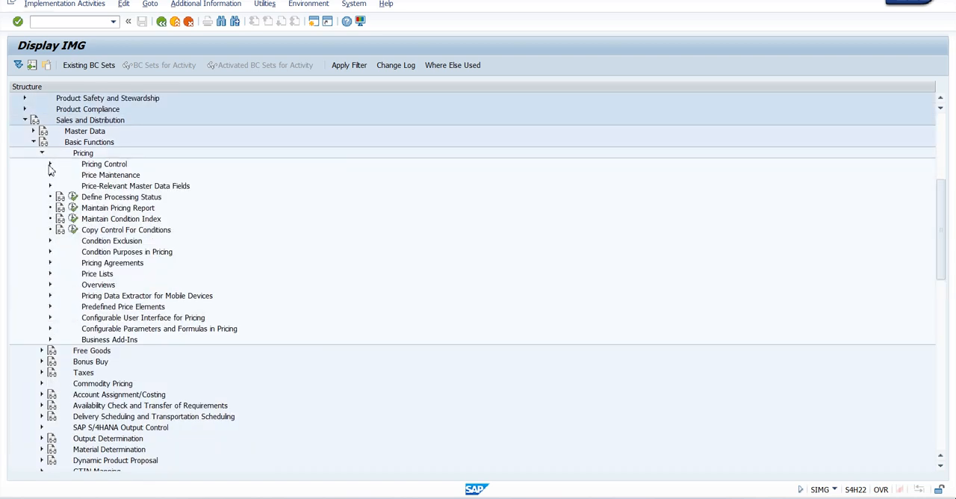
left_click(50, 165)
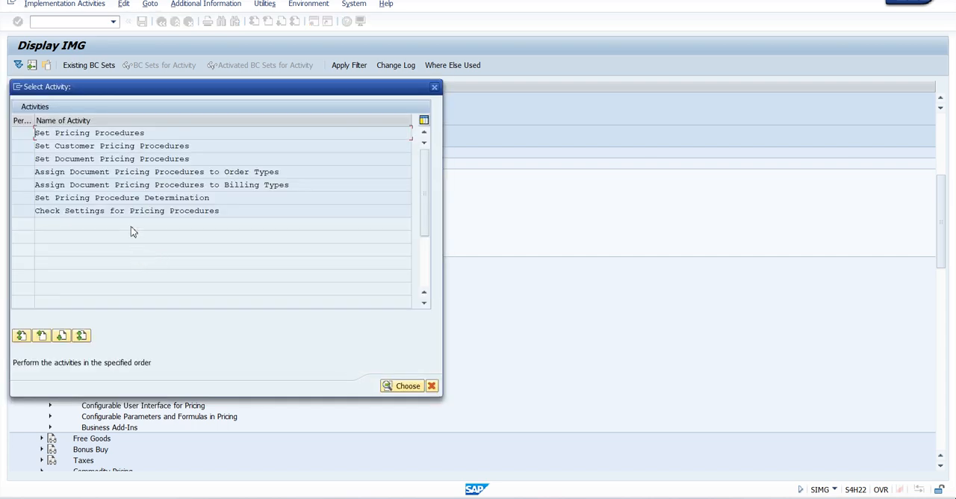
Step: Check the document pricing procedure assigned to order type ZOR and close the activity selection
double_click(219, 172)
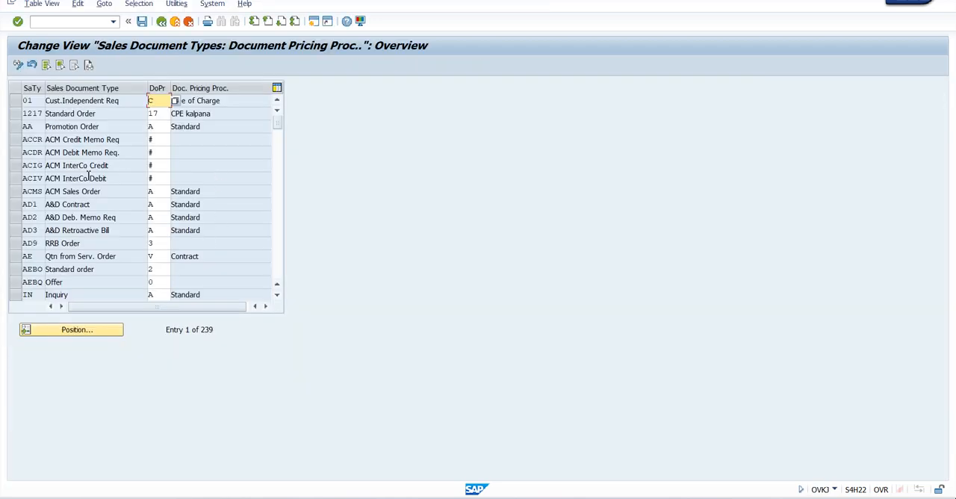
left_click(92, 328)
type("ZOR")
key("Return")
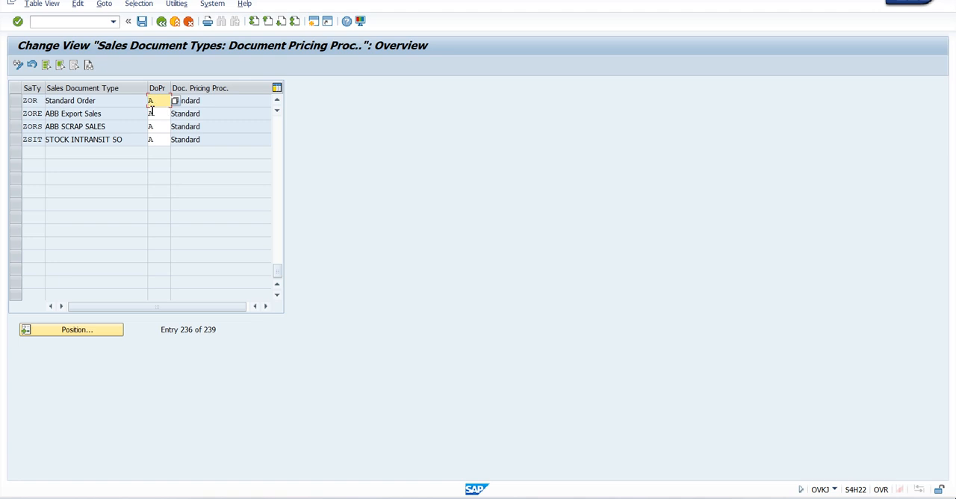
left_click(162, 22)
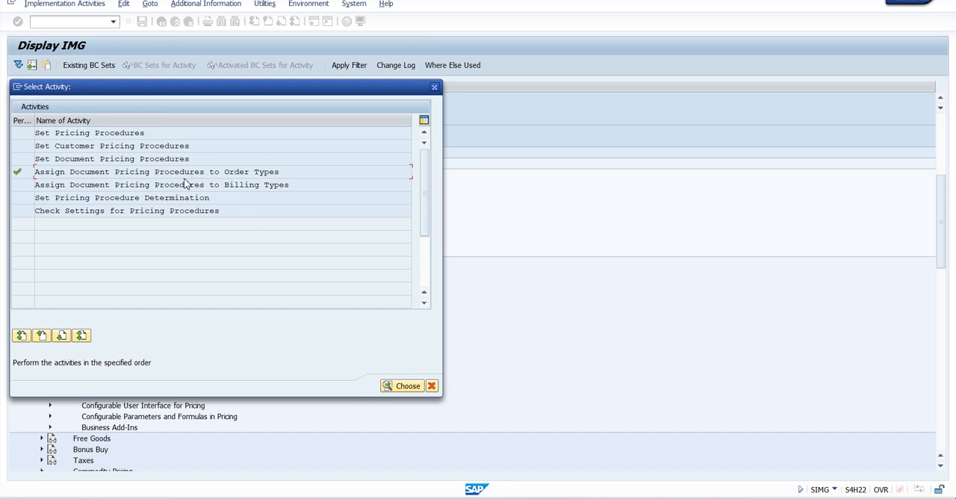
left_click(434, 86)
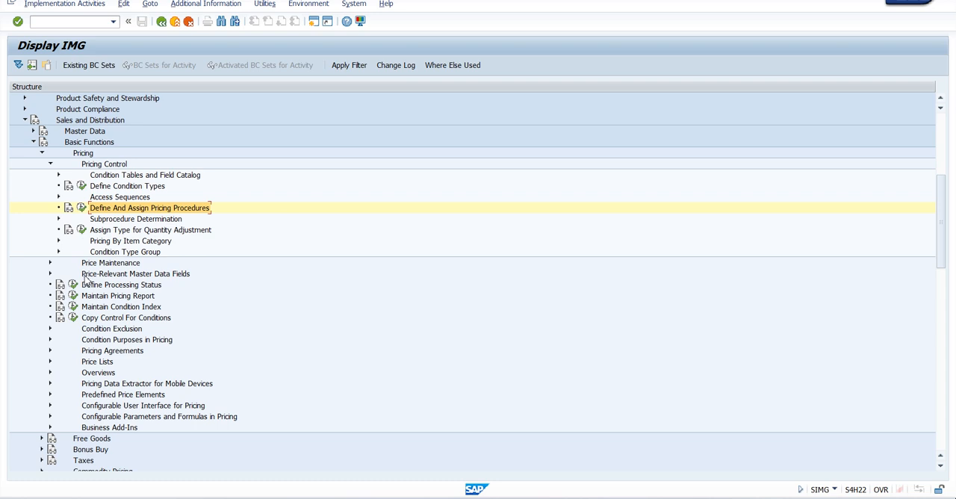
Step: Open Assign Sales Area to Sales Document Types under Sales and Distribution, Sales, Sales Documents, Sales Document Header
left_click(51, 164)
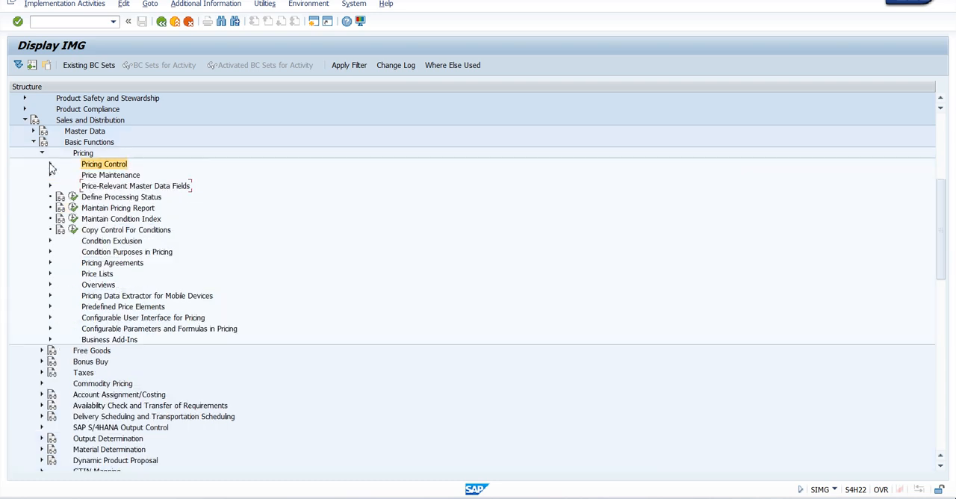
left_click(33, 142)
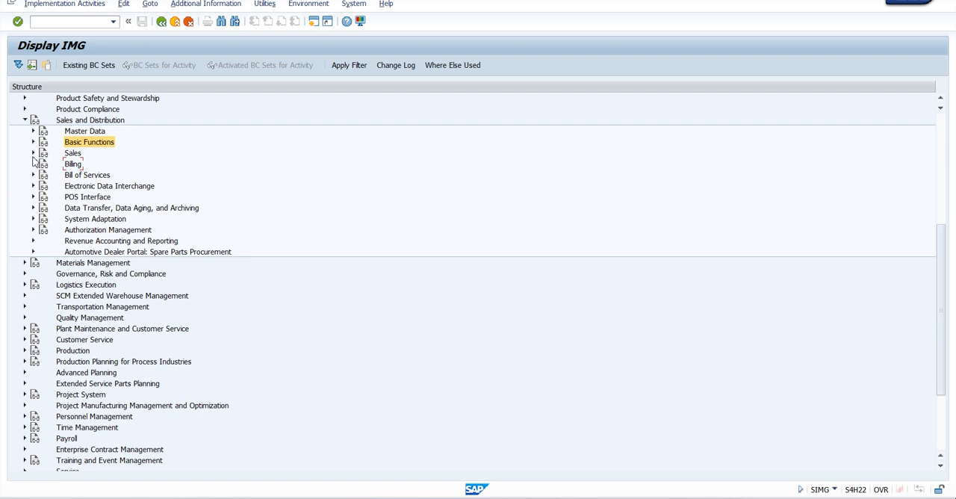
left_click(33, 153)
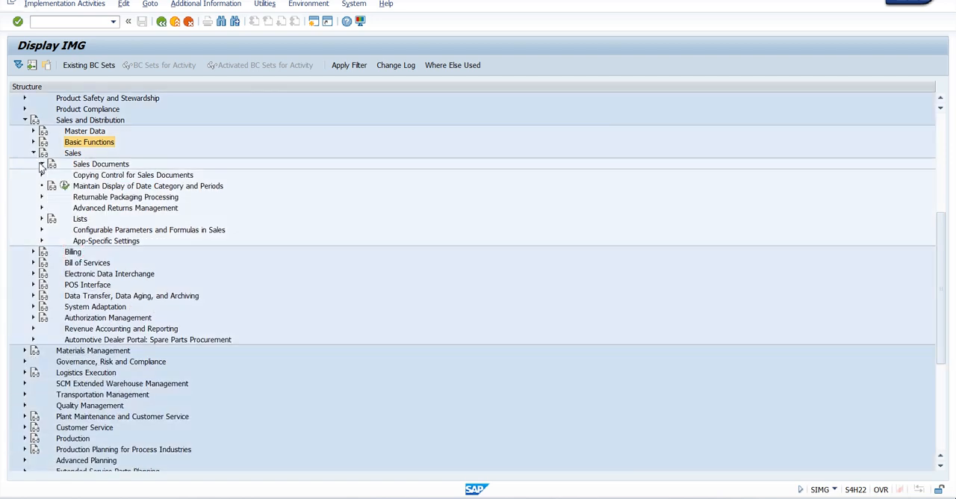
left_click(42, 164)
left_click(49, 176)
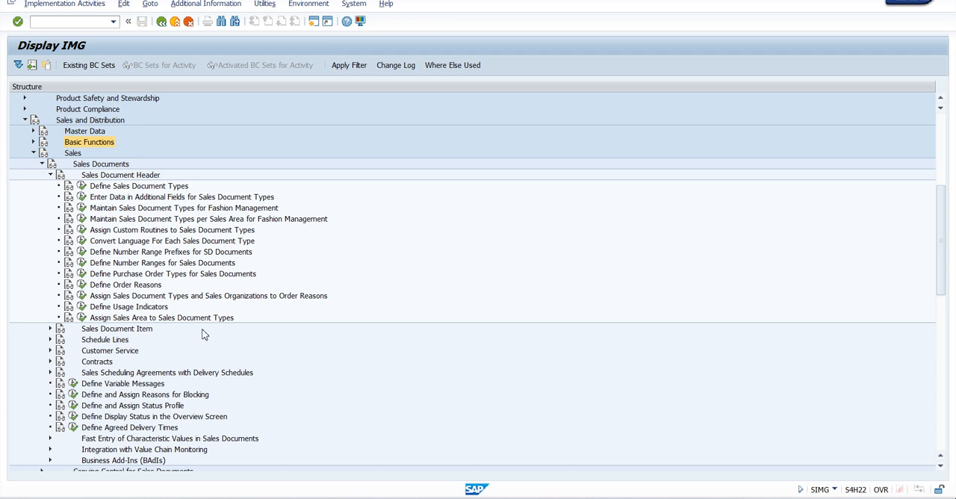
left_click(154, 321)
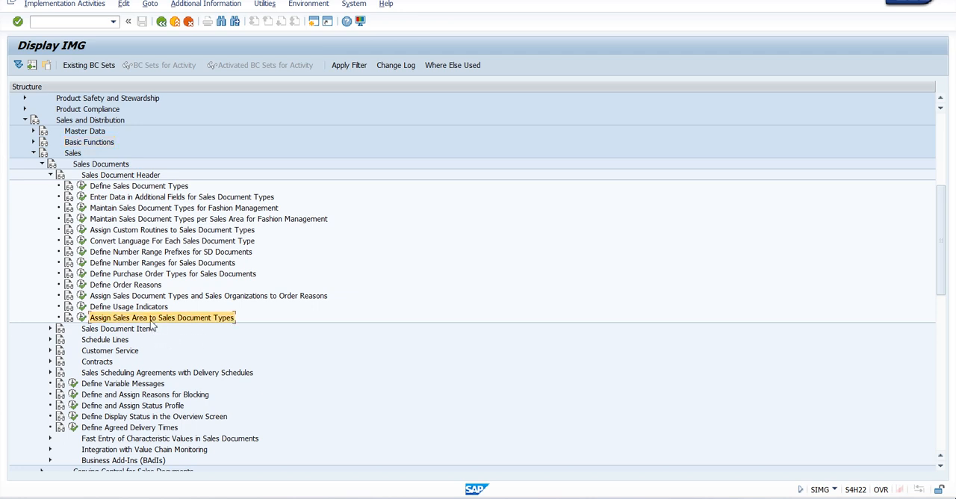
left_click(82, 320)
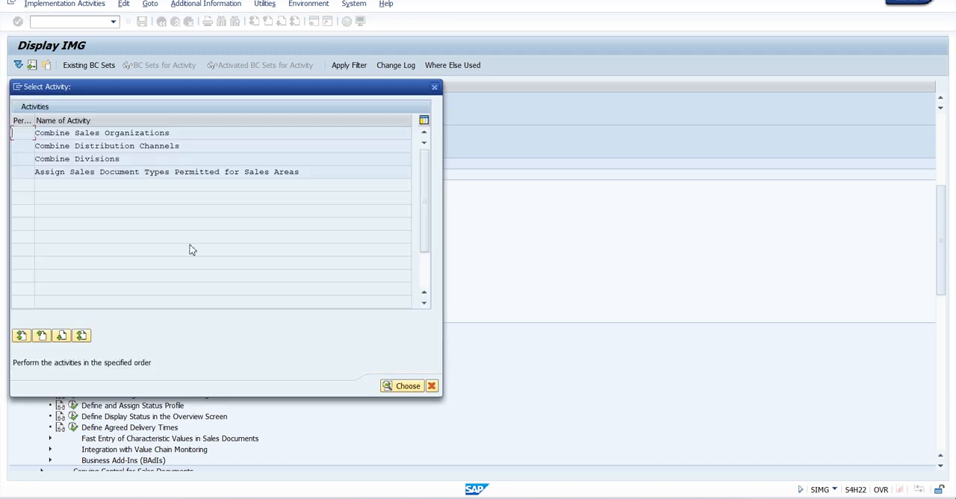
Step: Try to permit sales document type ZOR for sales area TATA/X1/X1, then discard the entry and return to the activity selection
double_click(176, 171)
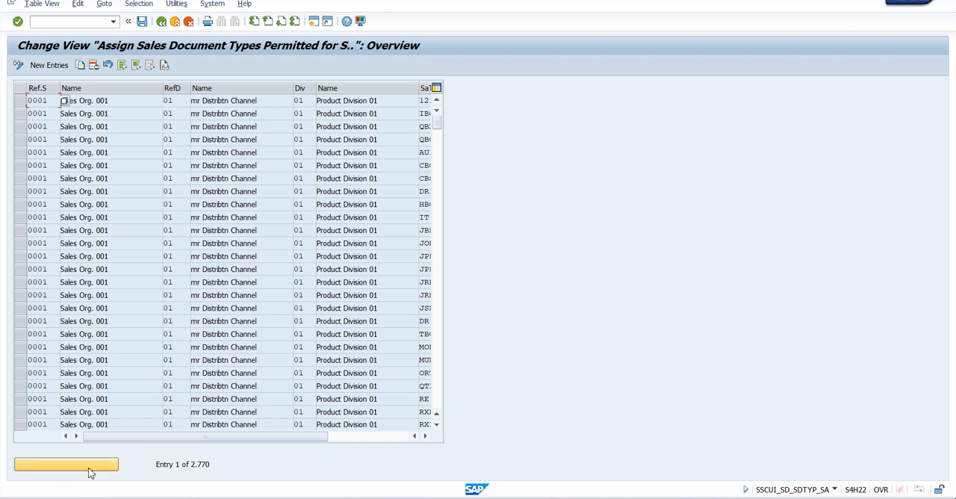
left_click(49, 65)
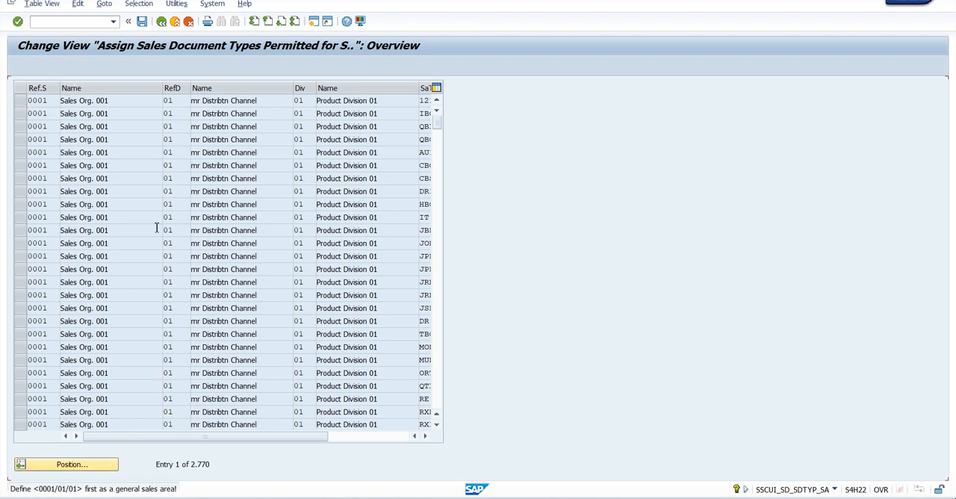
key("Return")
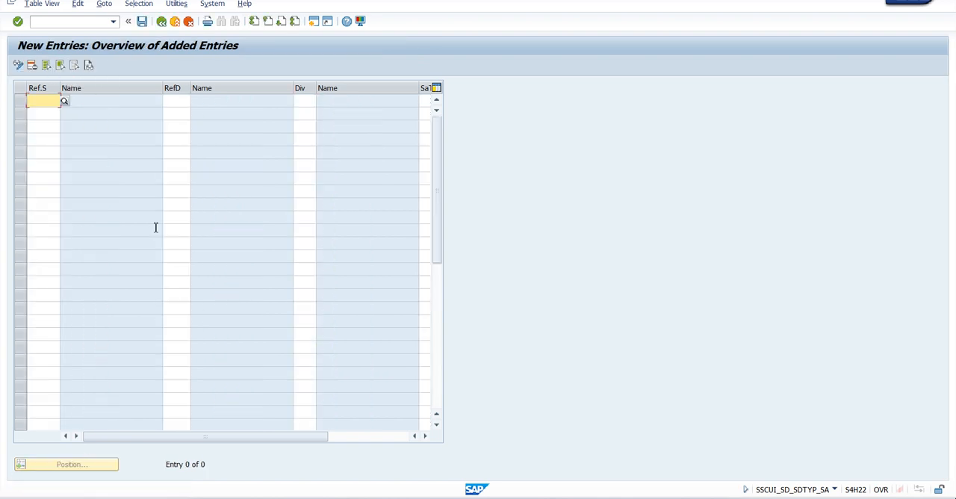
type("TATA")
key("Tab")
type("X")
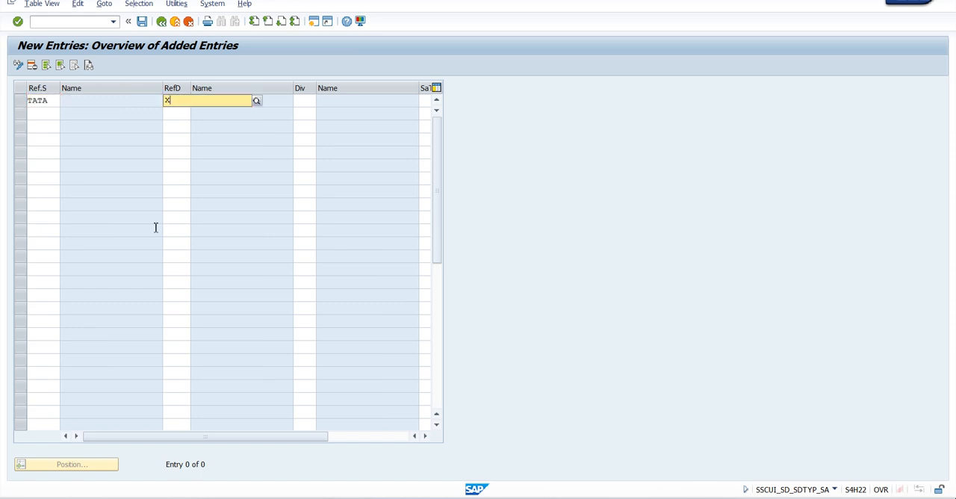
type("1")
key("Tab")
type("X")
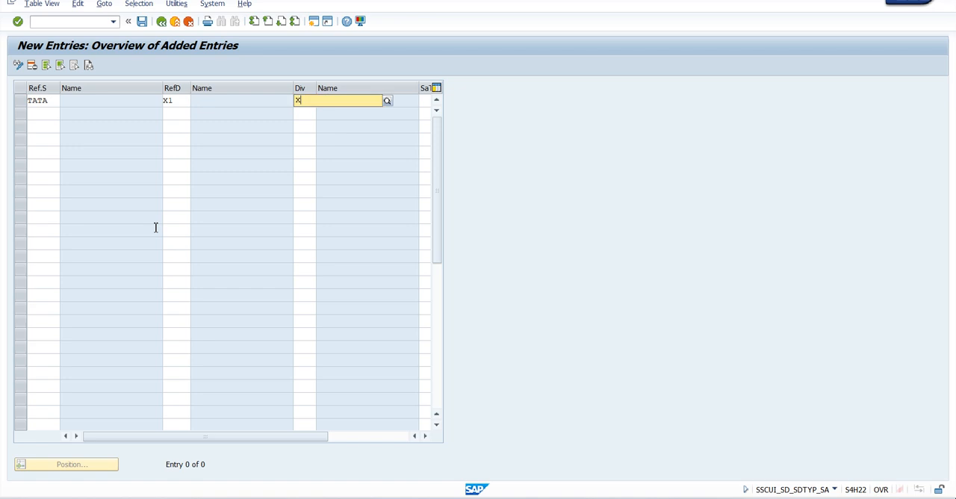
key("Tab")
type("ZOR")
key("Return")
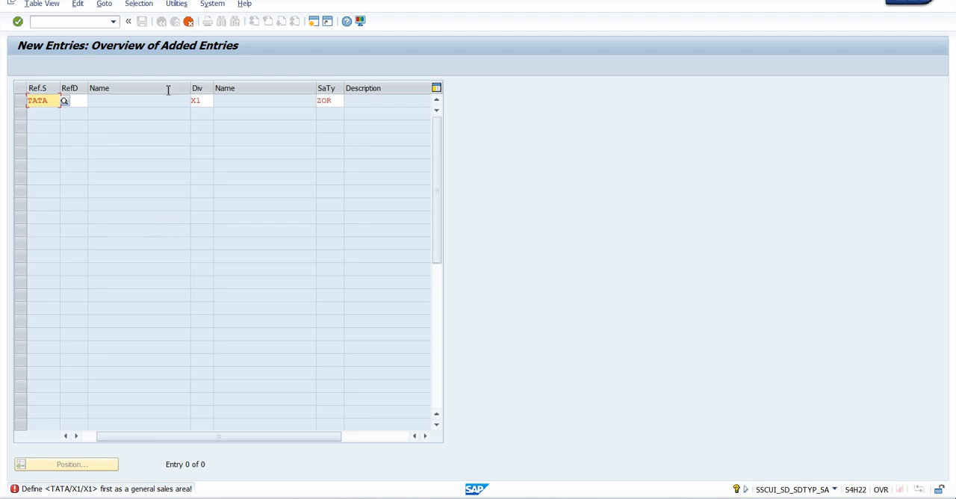
left_click(188, 21)
left_click(191, 216)
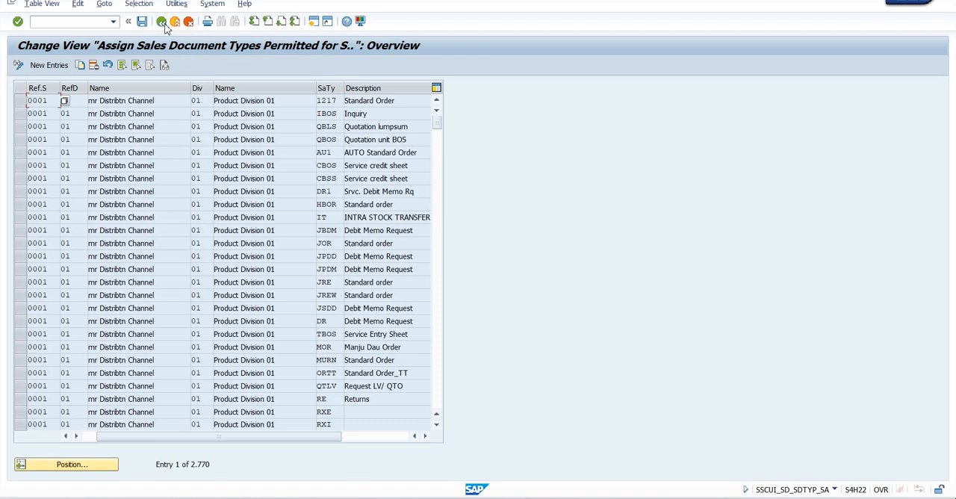
left_click(165, 24)
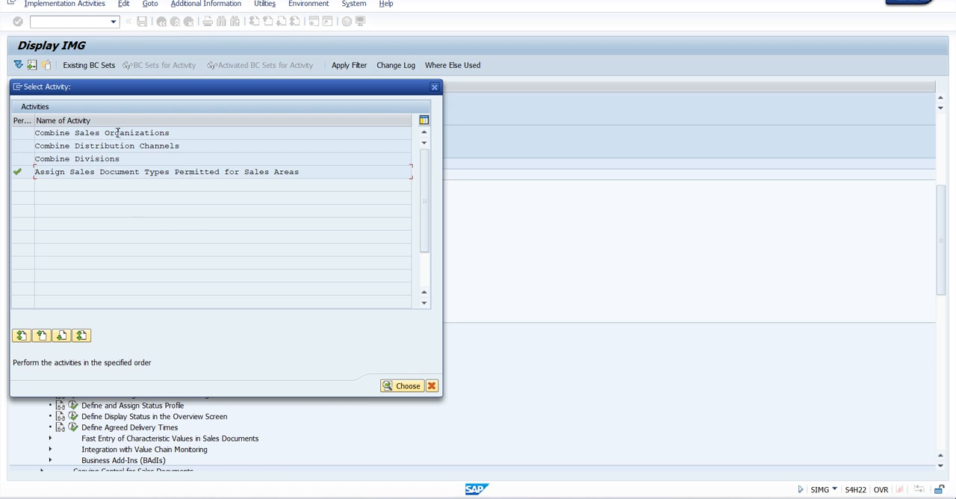
Step: Open Combine Sales Organizations and position the list at sales organization TATA
double_click(114, 133)
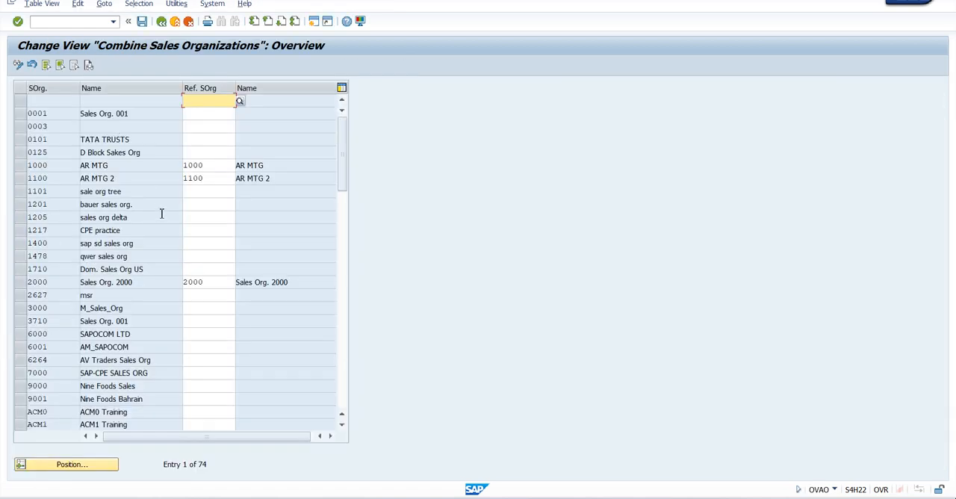
left_click(64, 465)
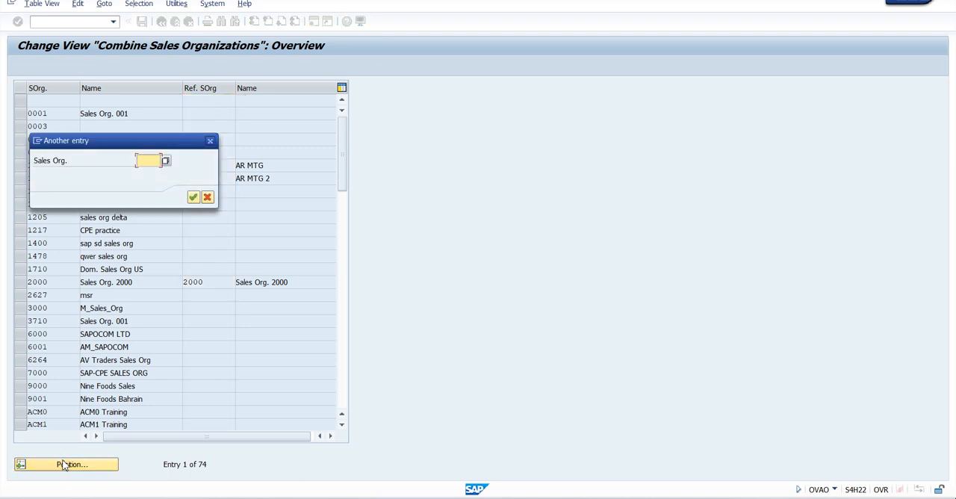
type("TATA")
key("Return")
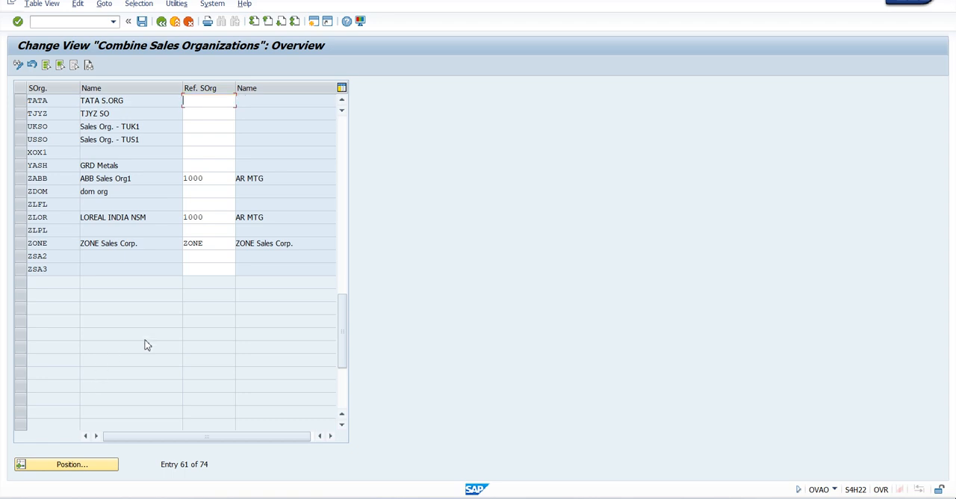
Step: Assign reference sales organization 1000 to TATA, save it in the Enterprise Structure-Tata Groups customizing request and return to the activity selection
scroll(147, 345, "up", 4)
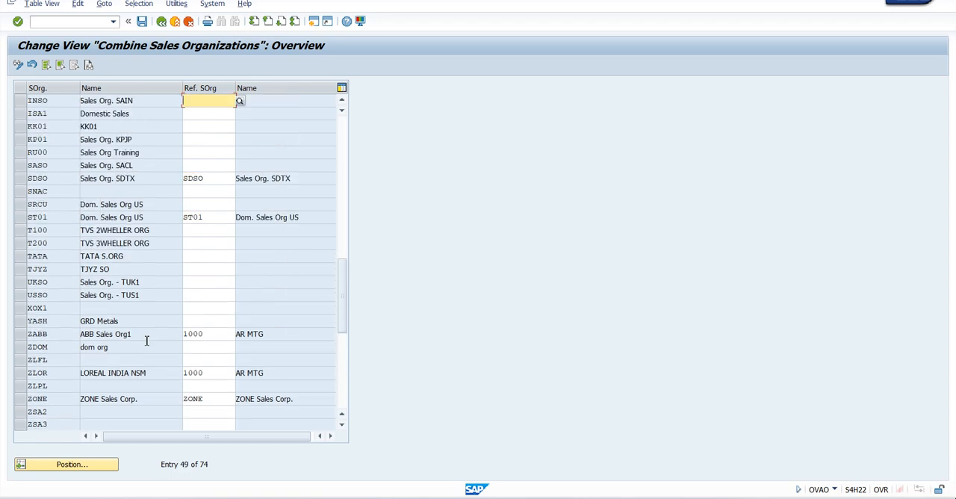
scroll(147, 341, "up", 7)
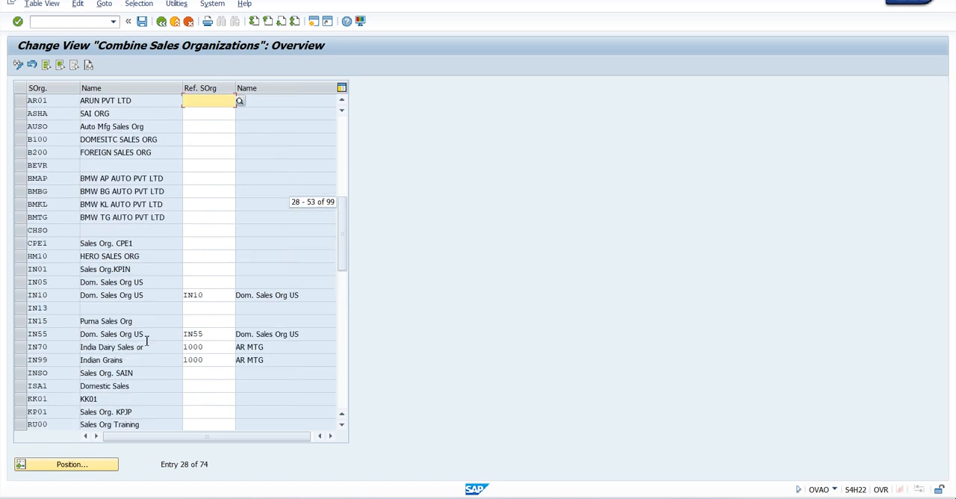
scroll(146, 345, "down", 3)
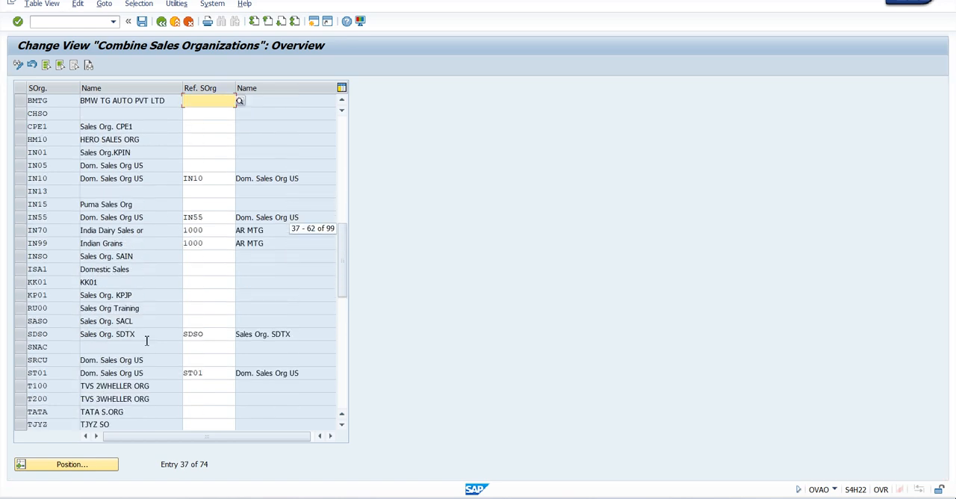
scroll(146, 343, "down", 1)
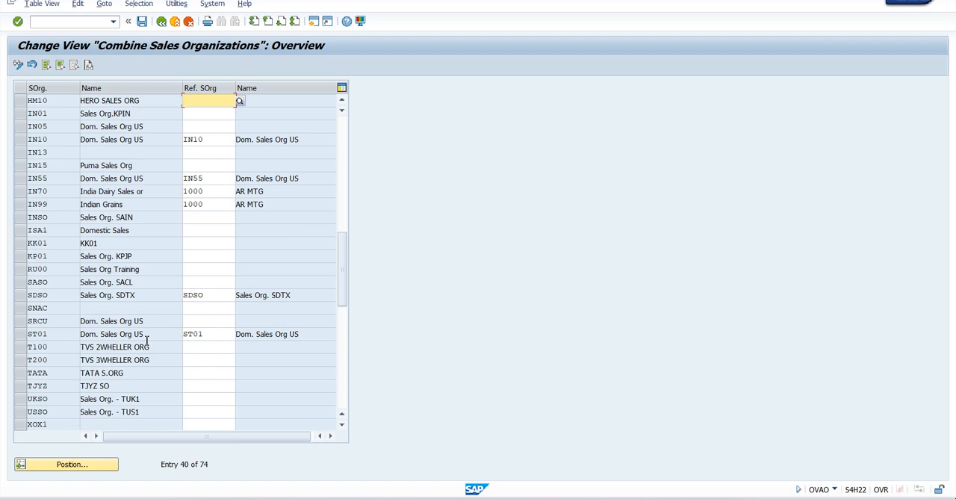
scroll(147, 342, "down", 1)
left_click(190, 333)
type("1000")
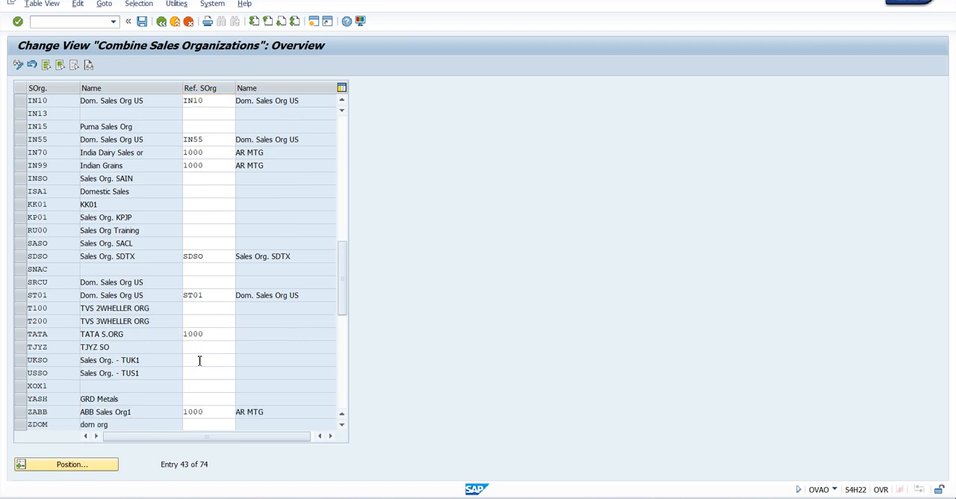
key("Return")
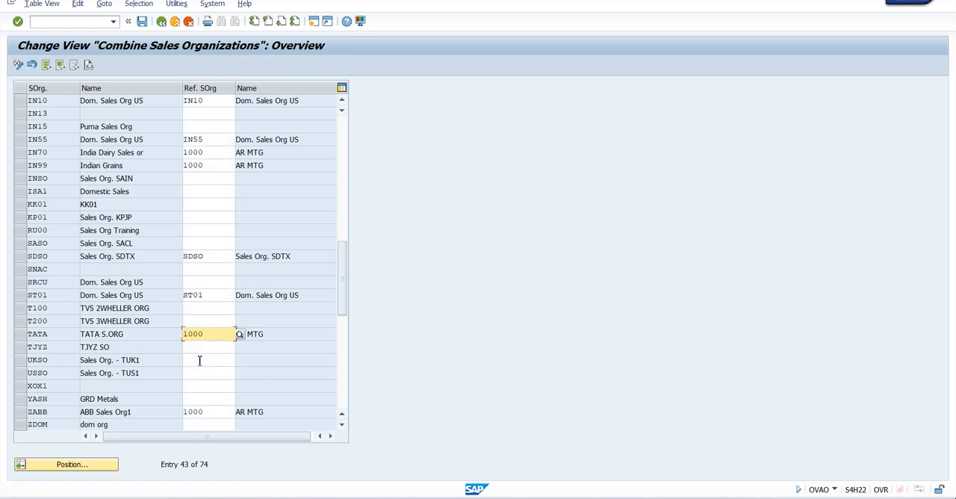
key("ctrl+s")
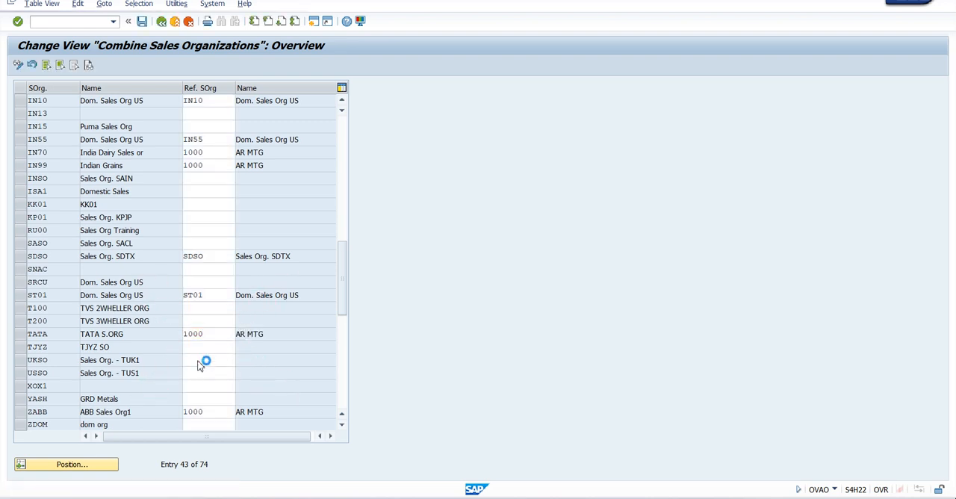
left_click(232, 197)
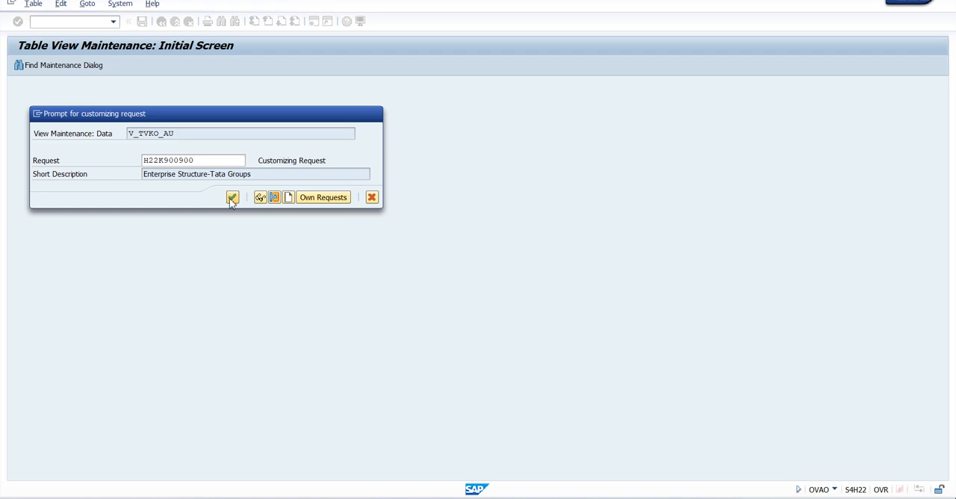
left_click(162, 21)
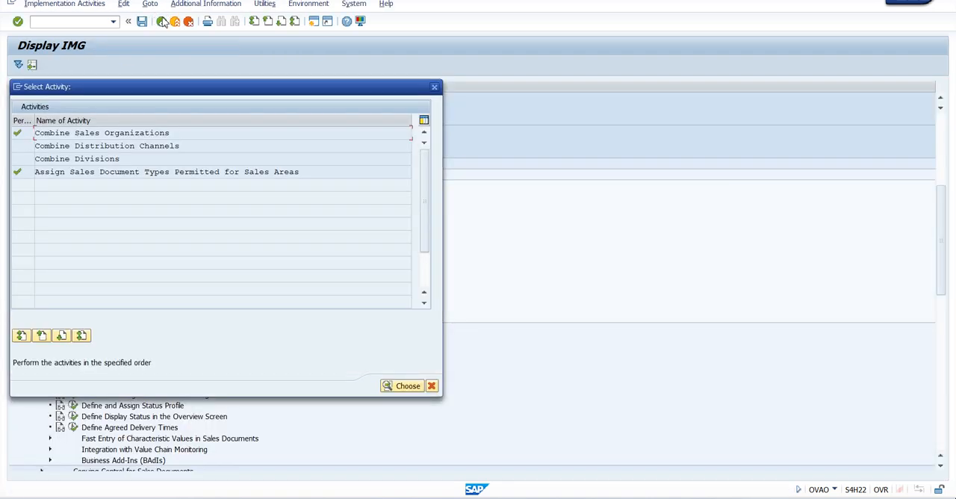
Step: Open Combine Distribution Channels and position the list at the distribution channels of sales organization TATA
double_click(138, 146)
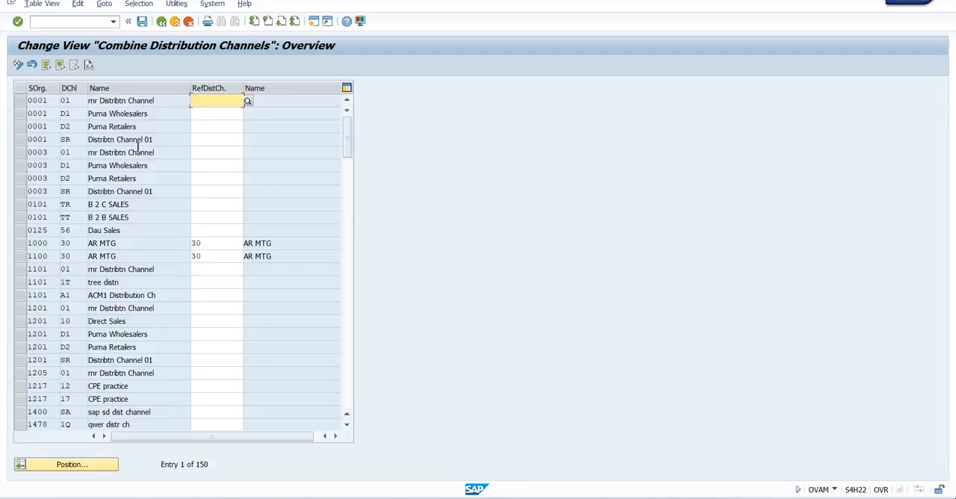
left_click(72, 466)
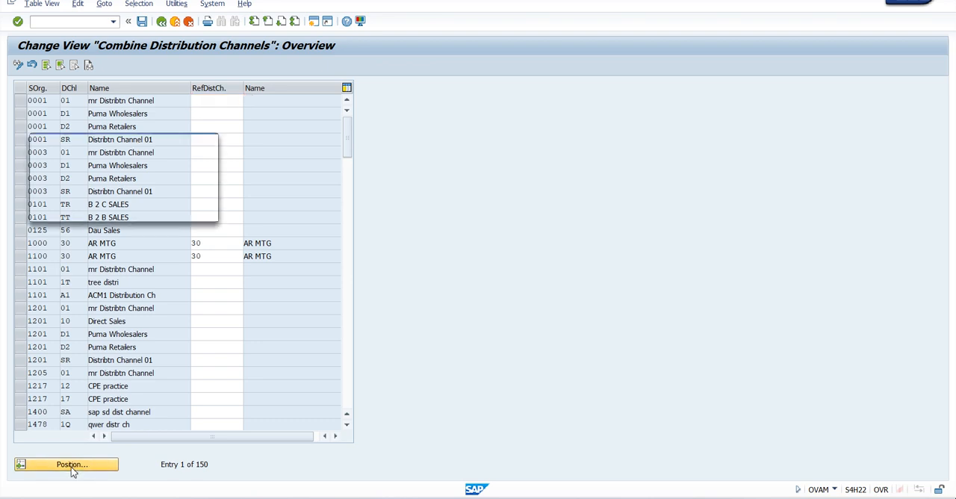
key("Return")
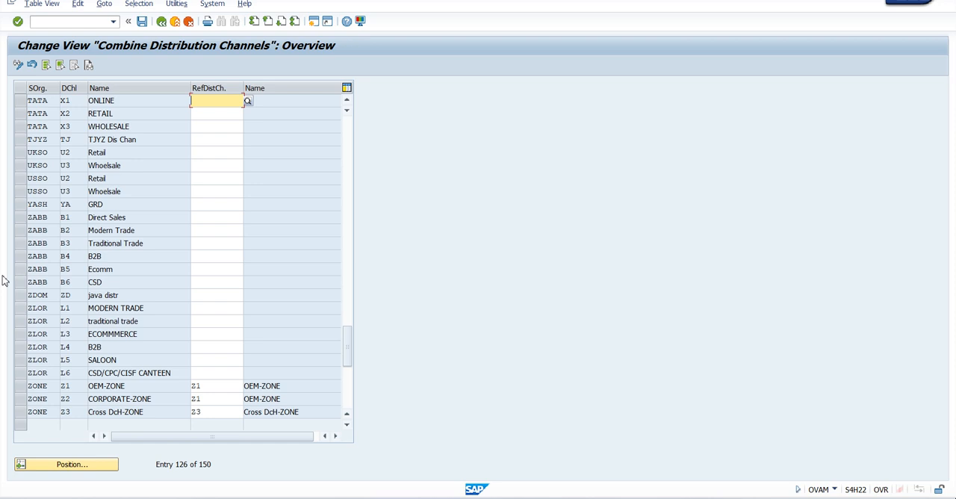
Step: Look through the selectable reference distribution channels and the existing channel assignments of the sales organizations around TATA
left_click(247, 102)
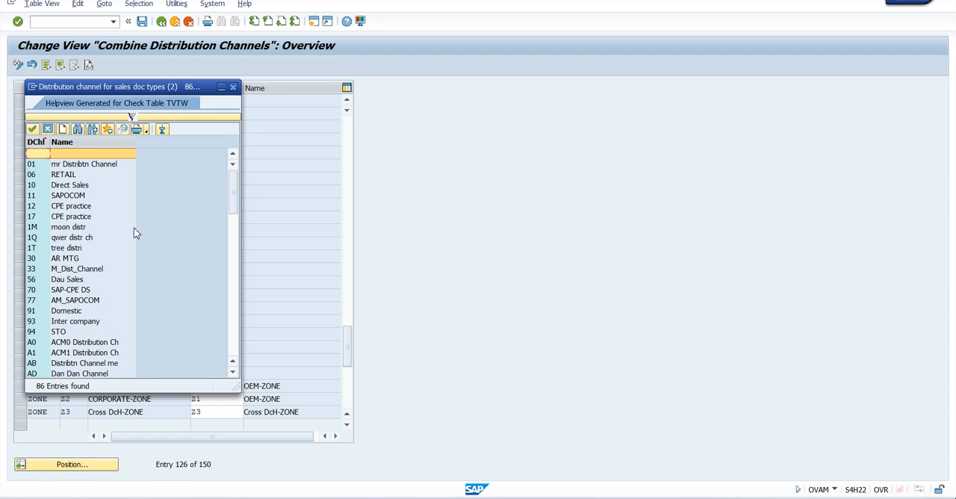
left_click(234, 86)
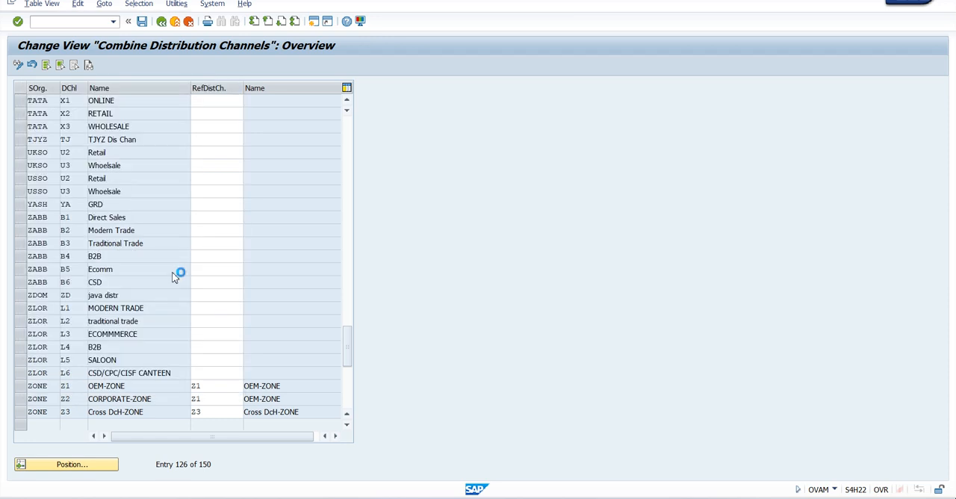
scroll(172, 273, "up", 6)
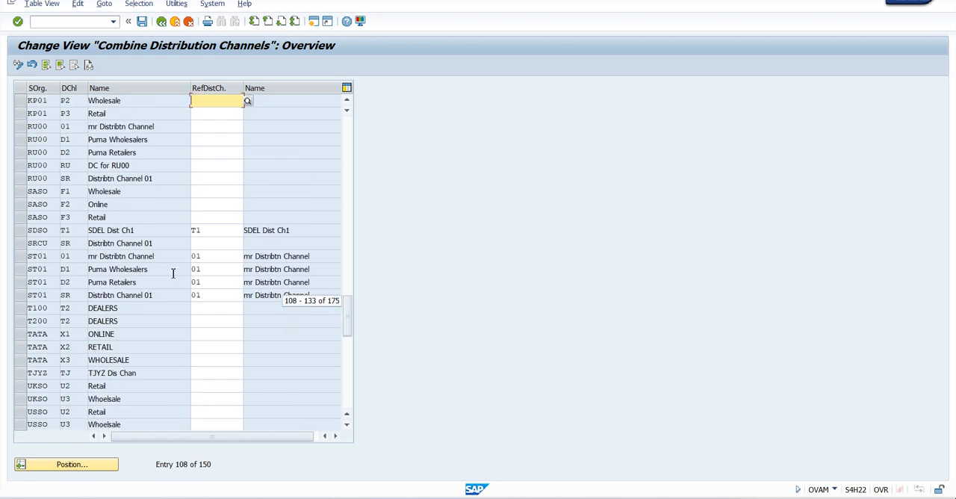
scroll(172, 276, "down", 1)
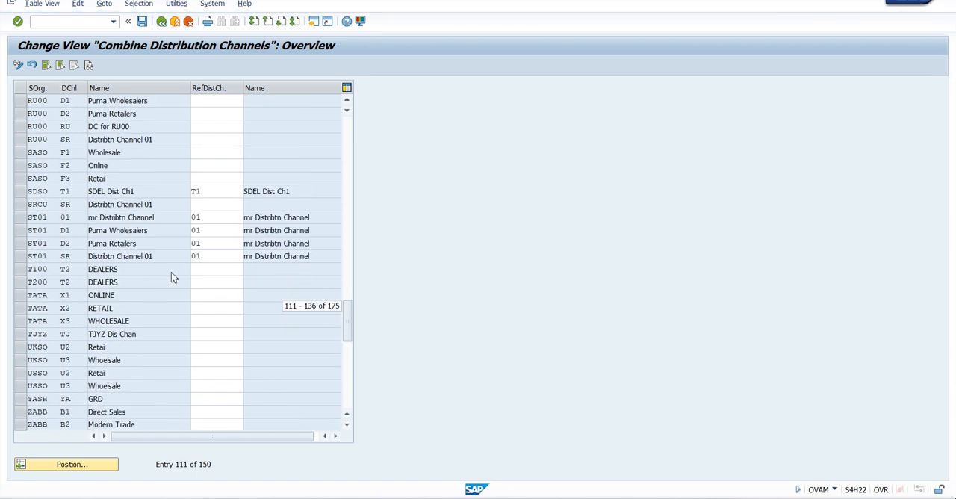
scroll(172, 276, "down", 2)
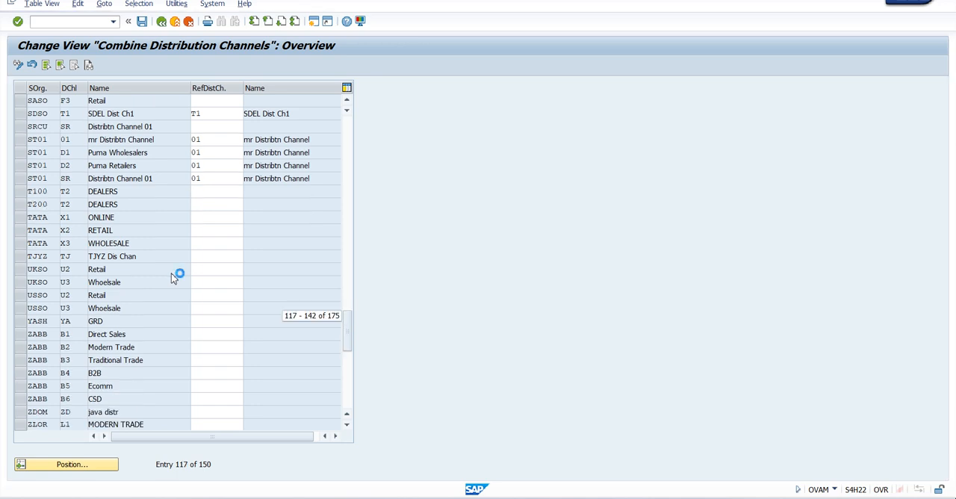
scroll(172, 276, "down", 8)
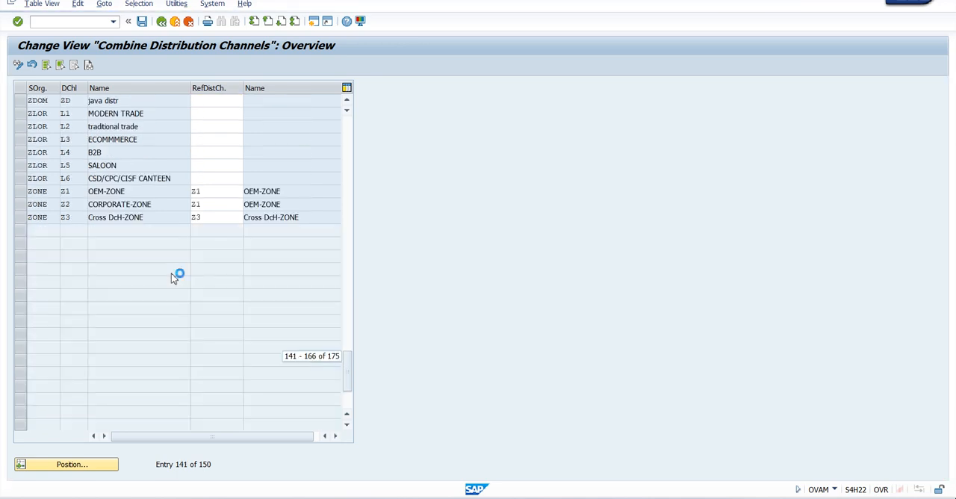
scroll(172, 277, "up", 5)
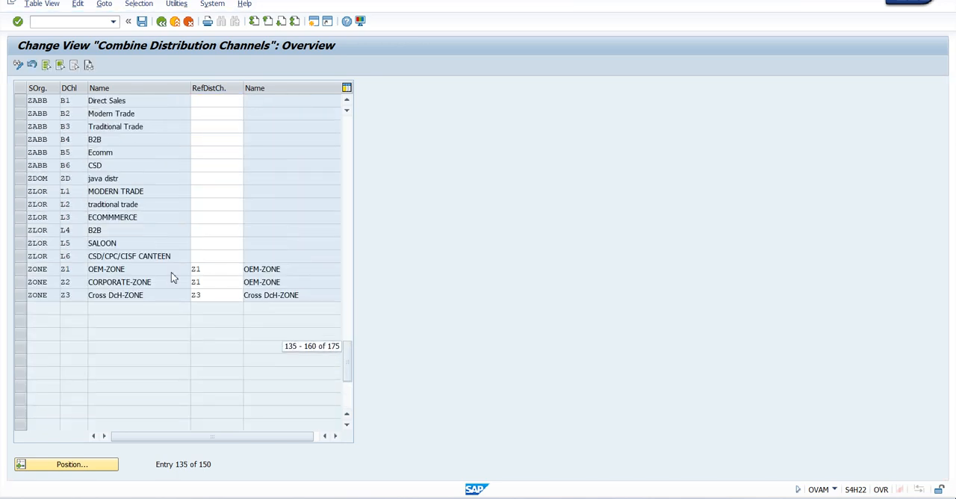
scroll(172, 276, "up", 4)
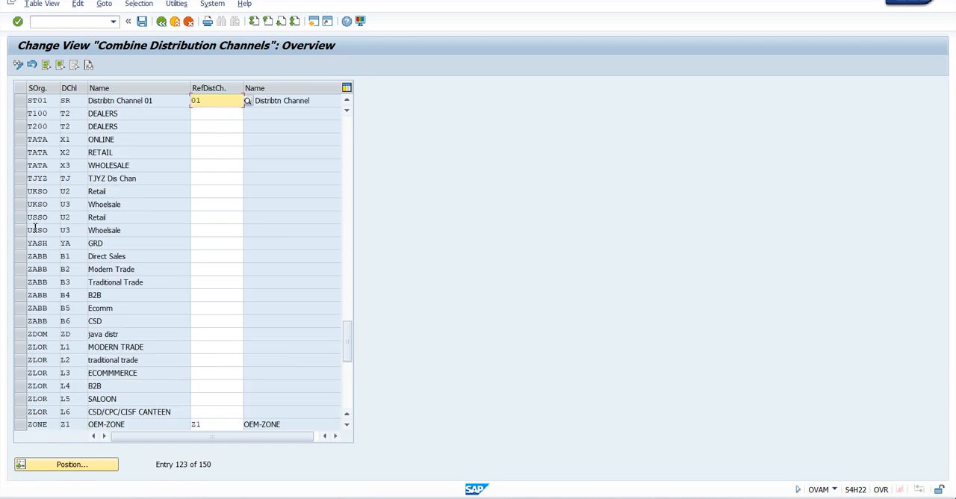
Step: Try to assign reference distribution channel X1 to TATA's RETAIL channel and X2 to its WHOLESALE channel
left_click(211, 151)
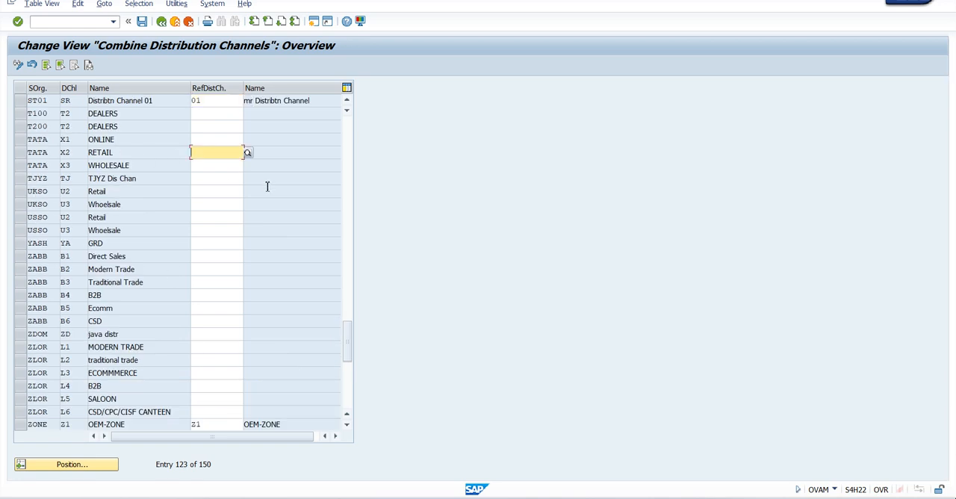
type("X1")
key("Tab")
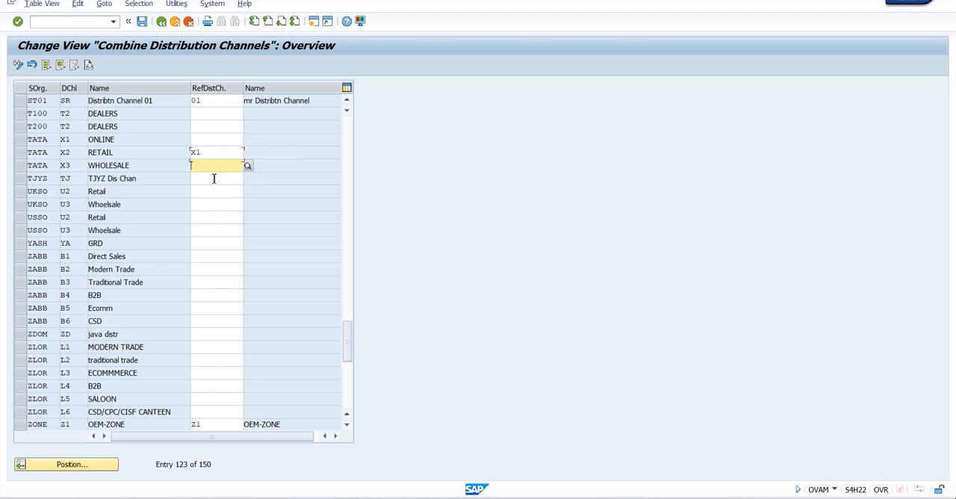
type("X2")
key("Return")
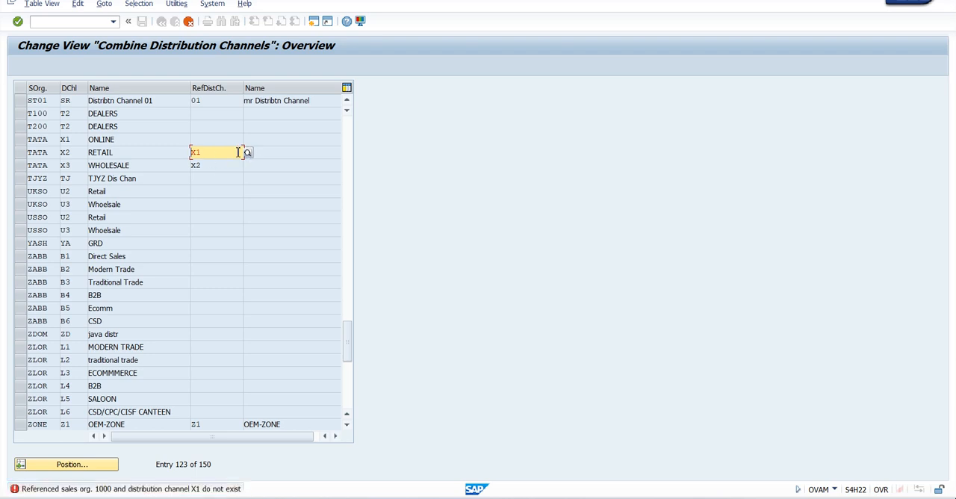
Step: Try reference distribution channels 01, 1 and Z1 for TATA's RETAIL channel, discard the entries and return to the activity selection
type("01")
key("Return")
type("1")
key("Return")
type("Z1")
key("Return")
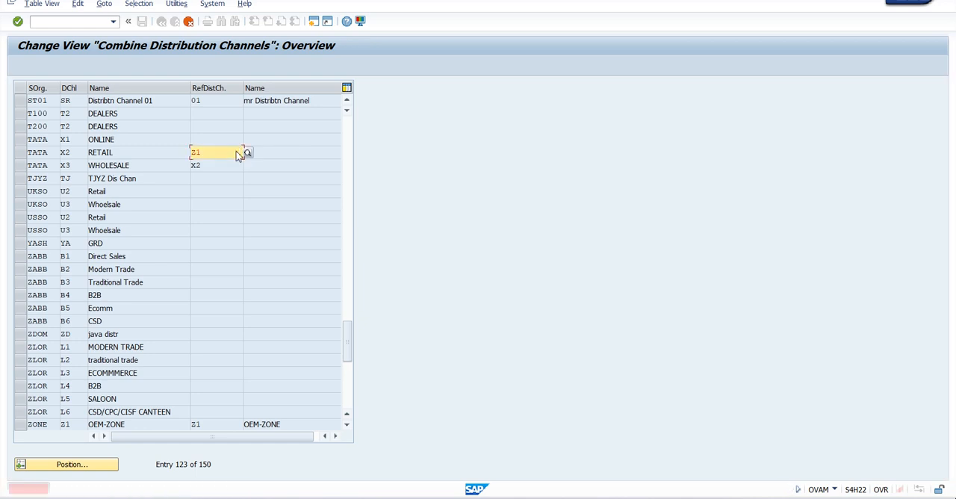
left_click(188, 21)
left_click(198, 221)
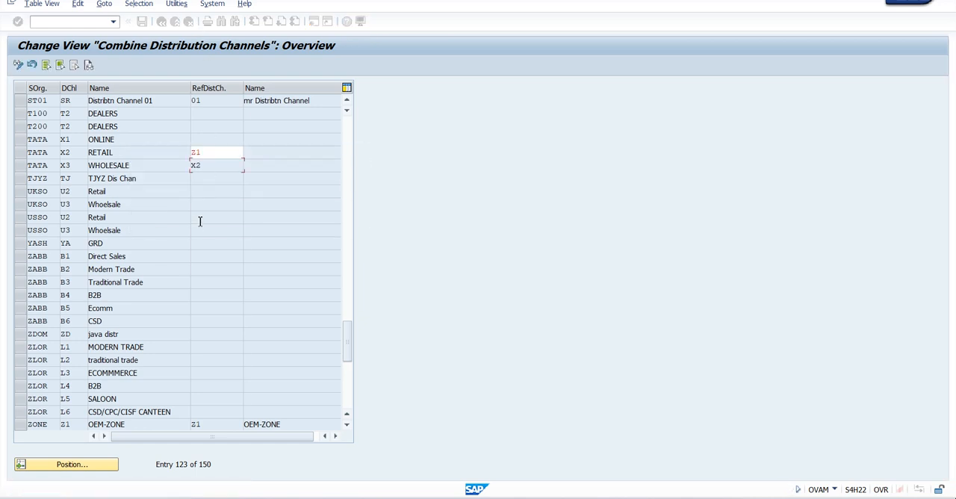
left_click(162, 21)
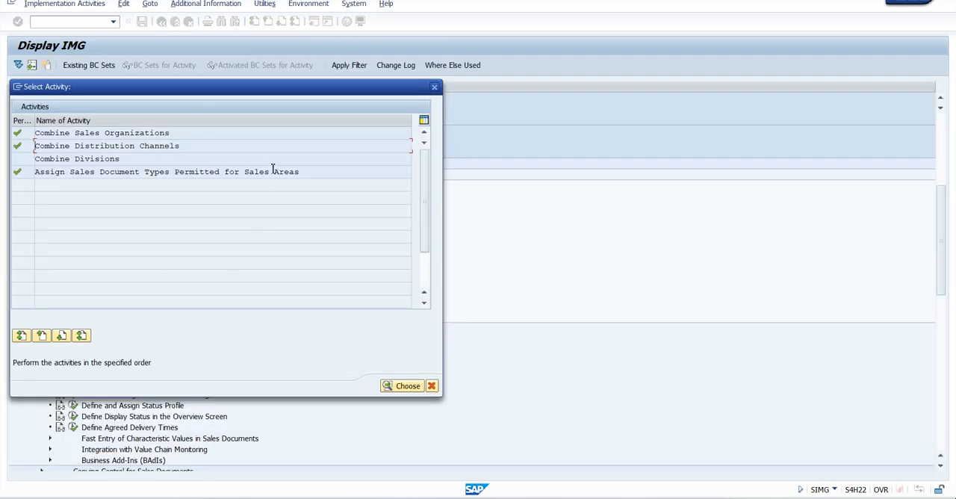
Step: Check the reference assignments in Combine Sales Organizations, and reopen Combine Distribution Channels positioned at sales organization TATA
double_click(137, 133)
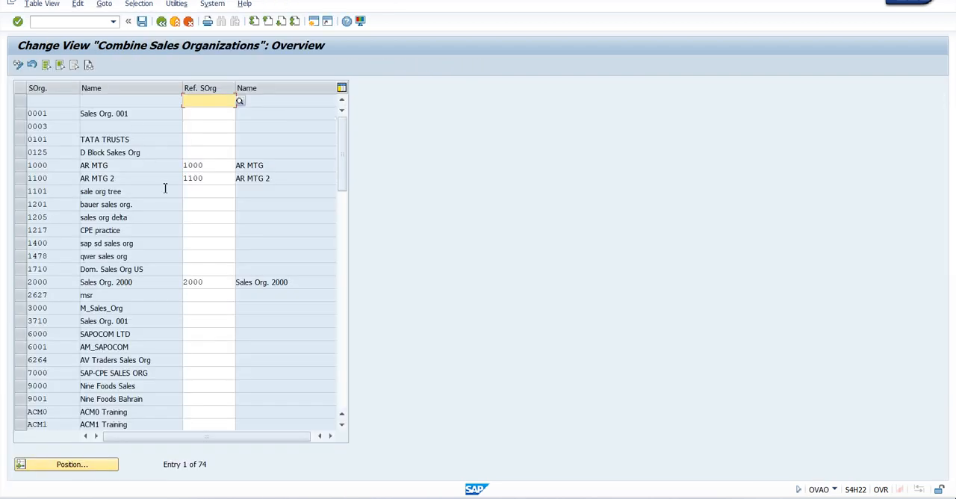
left_click(162, 21)
double_click(103, 146)
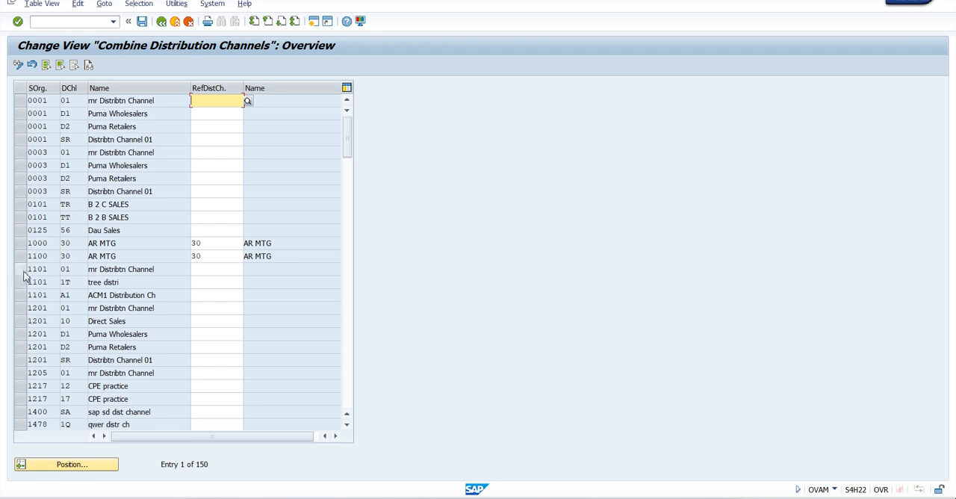
left_click(73, 465)
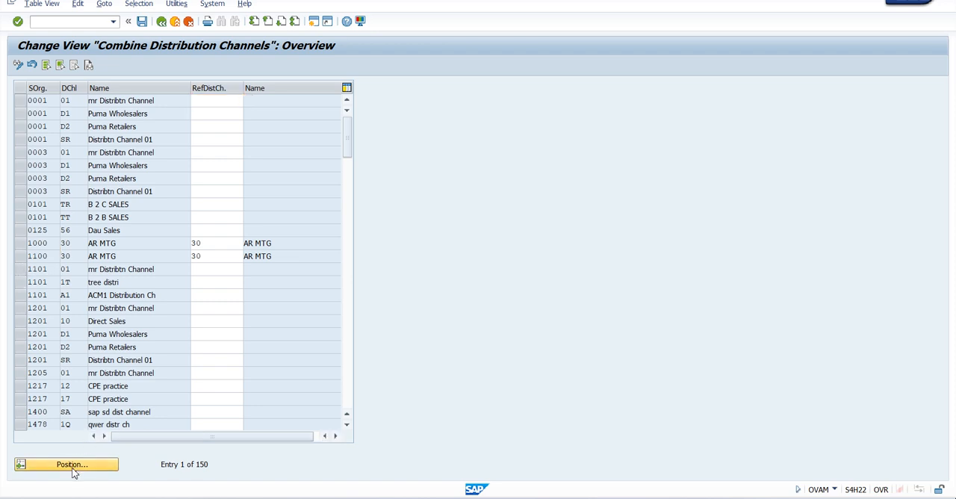
type("TATA")
key("Return")
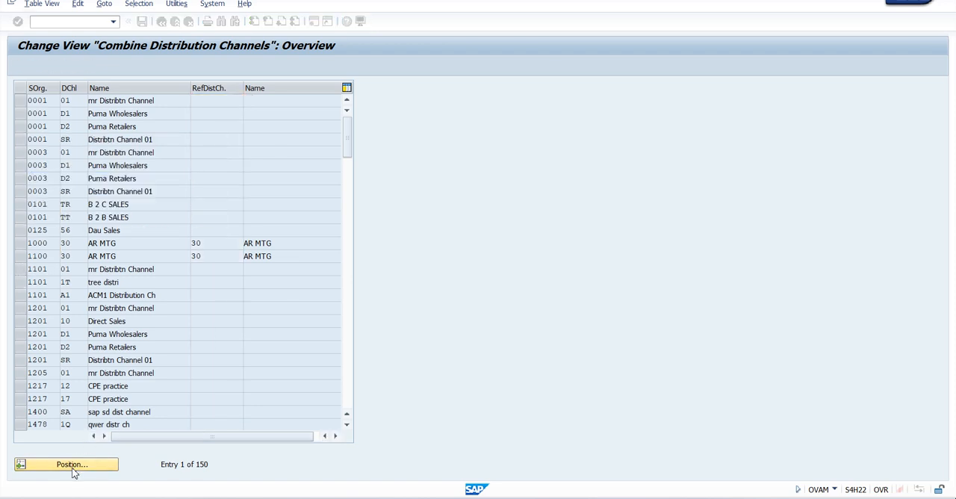
Step: Assign reference distribution channel 30 to TATA's ONLINE and RETAIL channels, save in the Enterprise Structure-Tata Groups request and return to the activity selection
type("30")
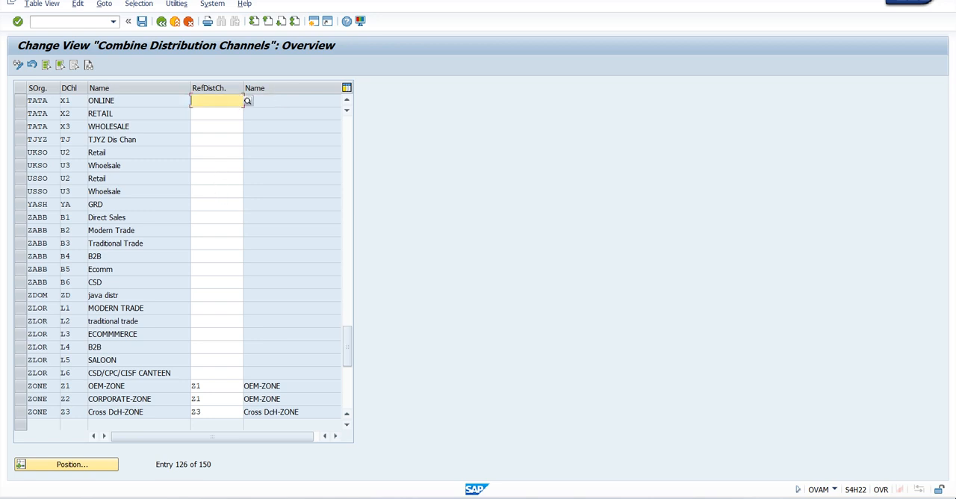
key("Tab")
type("30")
key("Return")
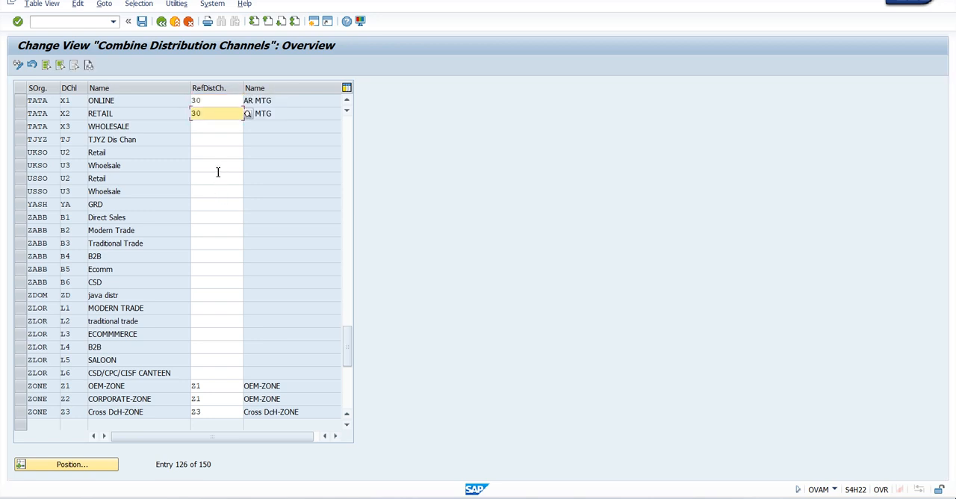
key("ctrl+s")
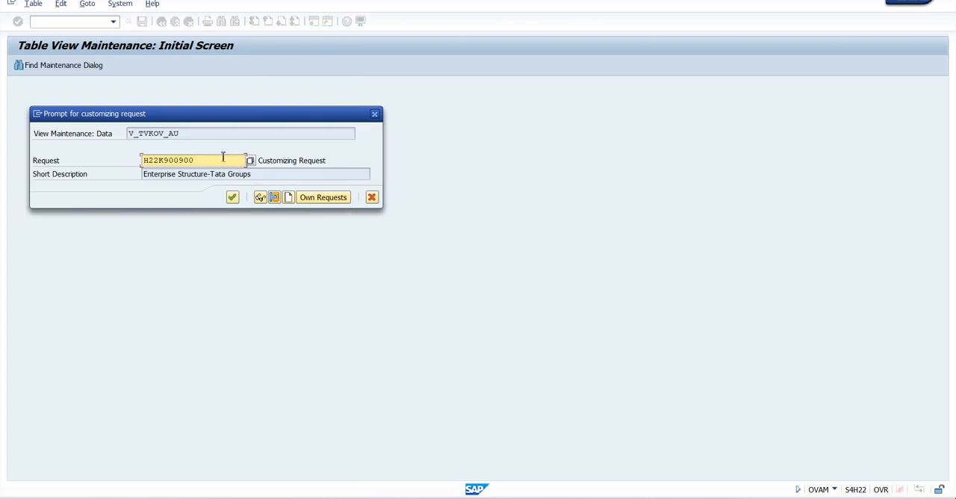
left_click(232, 198)
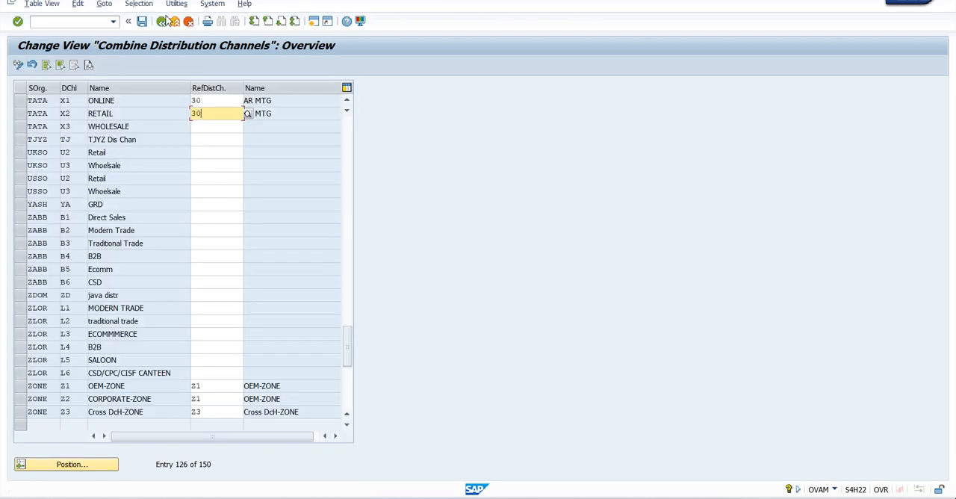
left_click(163, 23)
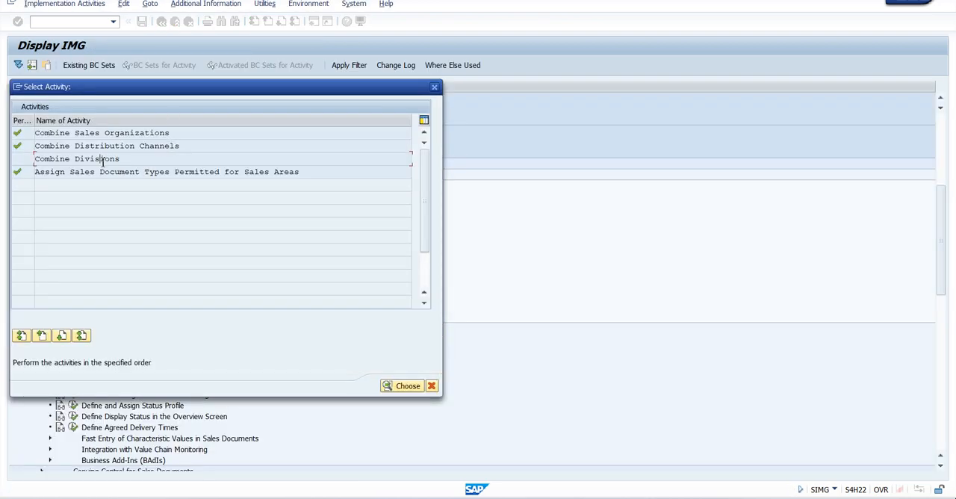
Step: Open Combine Divisions, check the reference divisions at the start of the list and position it at sales organization TATA
double_click(102, 160)
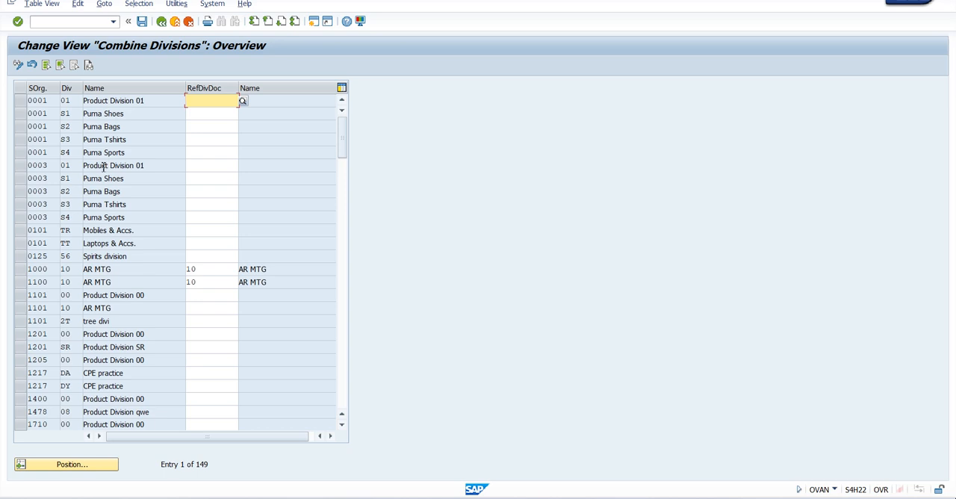
left_click(72, 465)
key("Return")
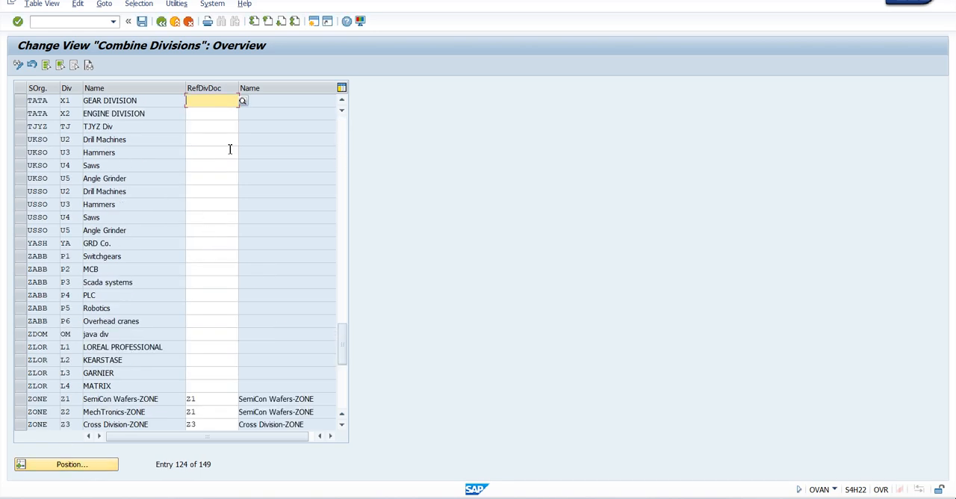
left_click_drag(337, 346, 342, 135)
left_click(76, 466)
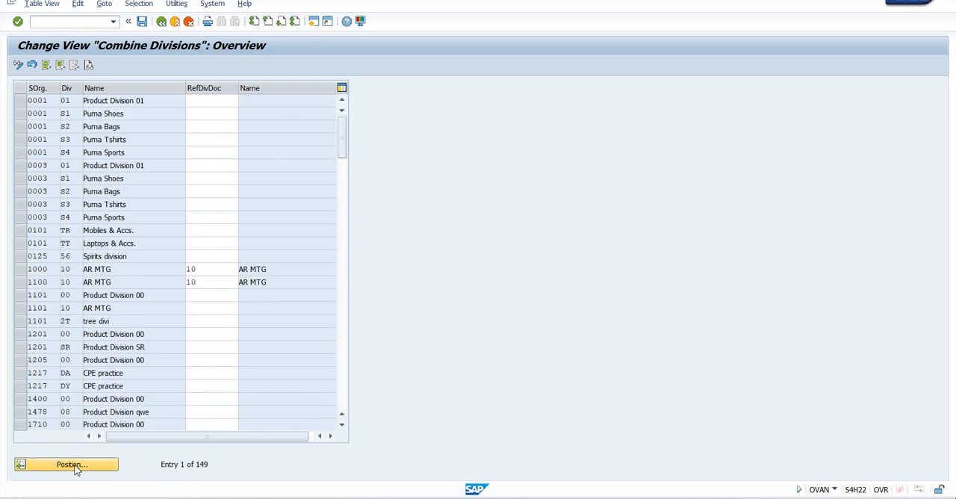
key("Return")
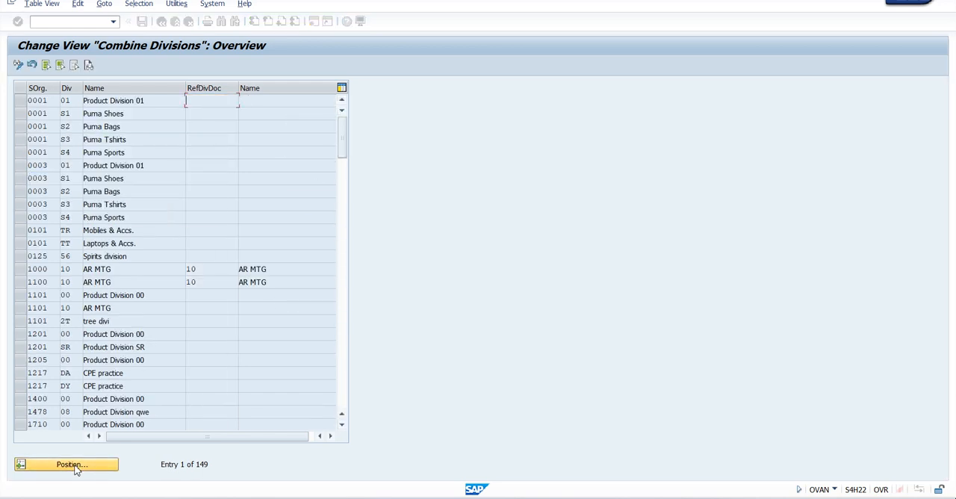
Step: Assign reference division 10 to TATA's GEAR and ENGINE divisions, save in the Enterprise Structure-Tata Groups request and return to the activity selection
type("10")
key("Down")
type("10")
key("Return")
key("ctrl+s")
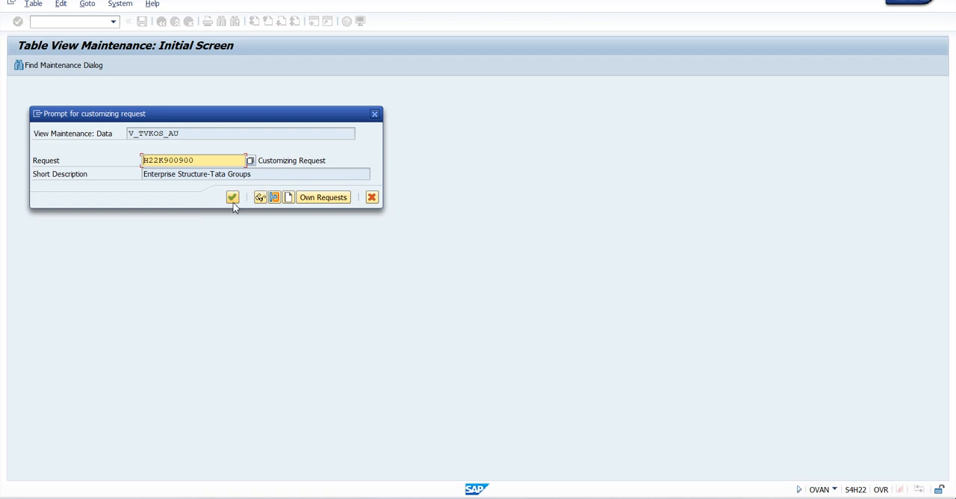
left_click(232, 198)
key("F3")
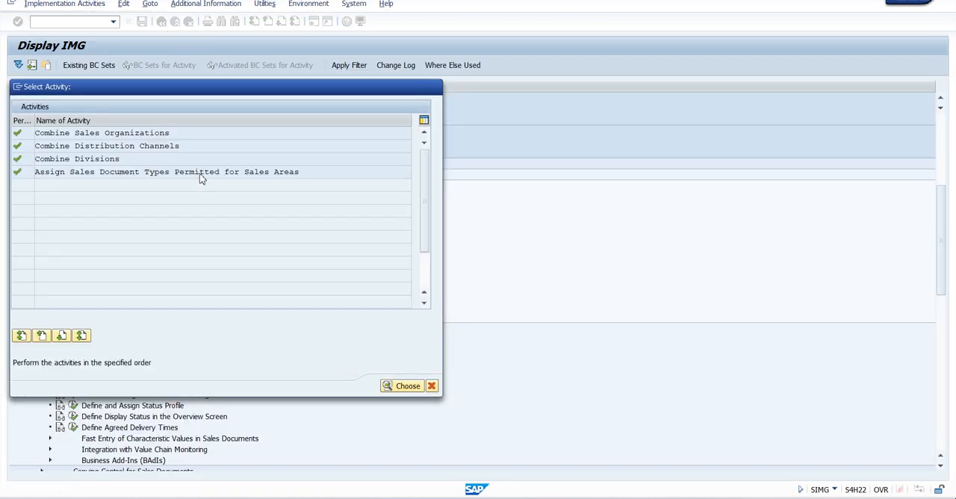
Step: Try to permit order type ZOR for sales area TATA/X1/X1 in Assign Sales Document Types Permitted for Sales Areas
double_click(200, 173)
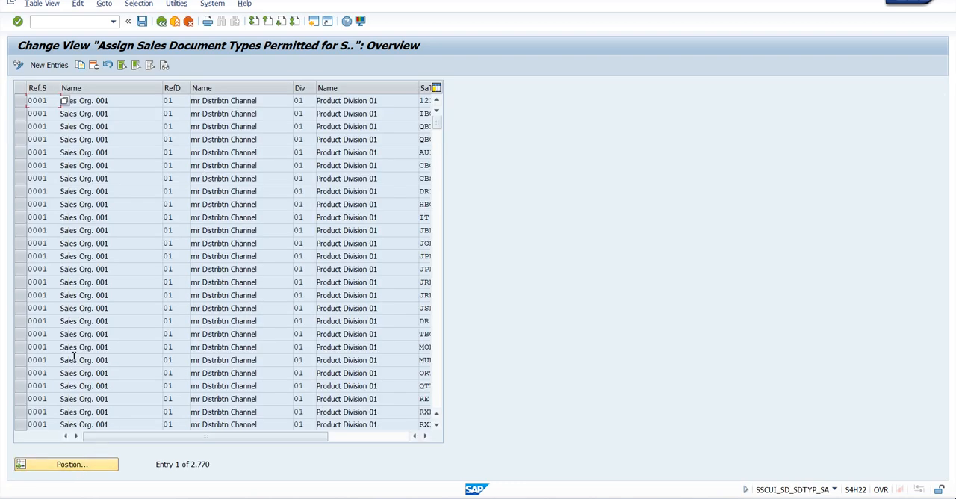
left_click(65, 70)
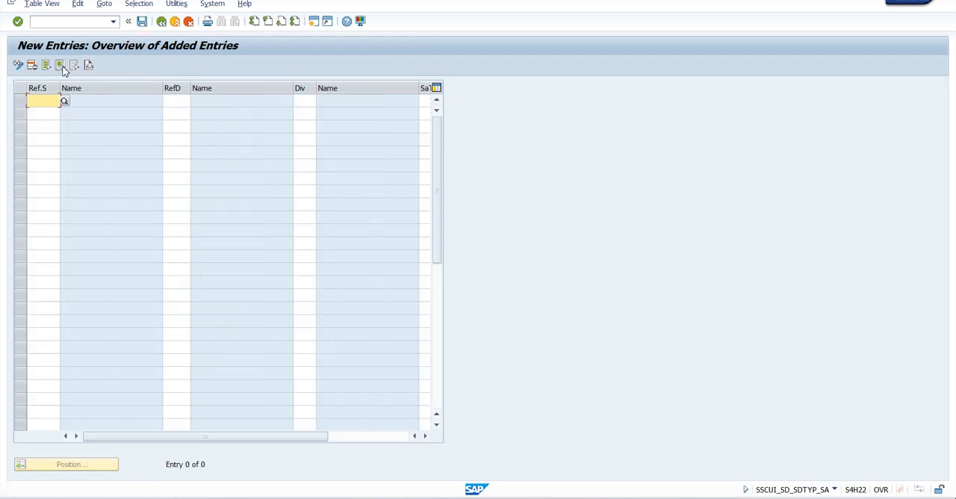
type("TATA")
key("Tab")
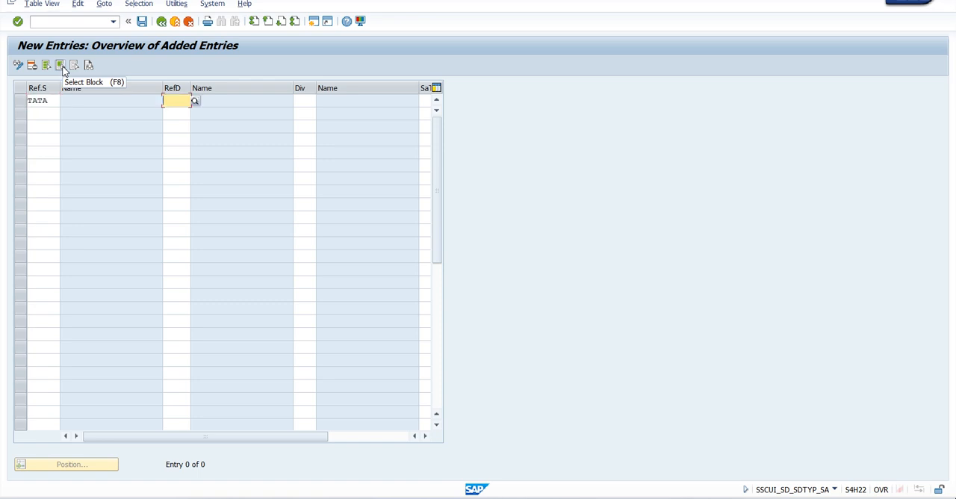
type("X1")
key("Tab")
type("X1")
key("Tab")
type("ZOR")
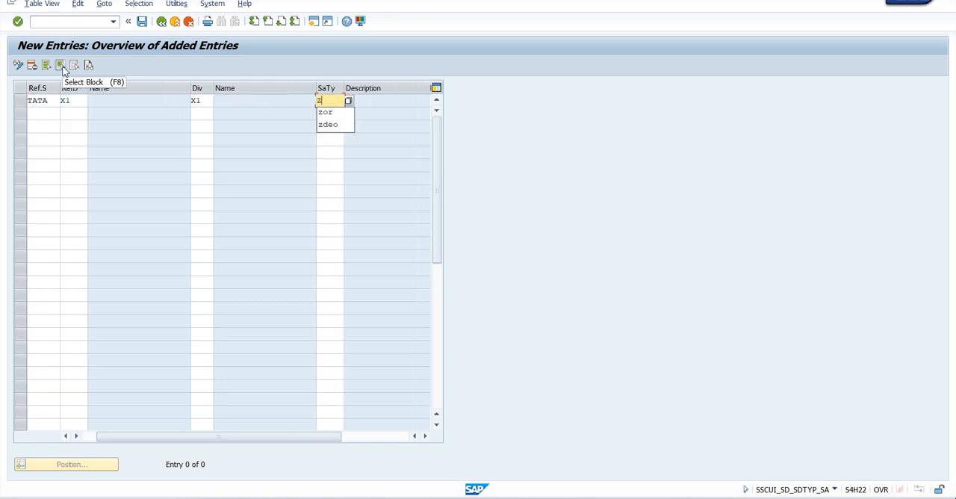
key("Return")
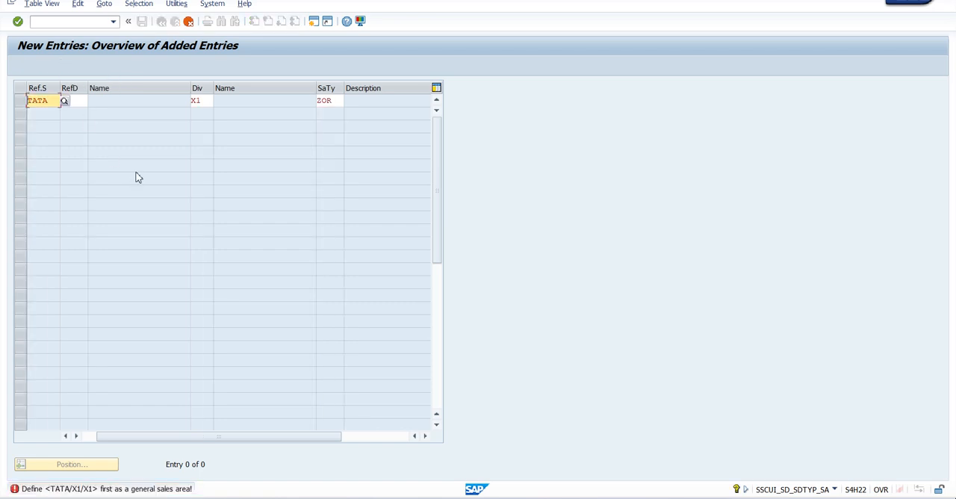
key("Tab")
type("X1")
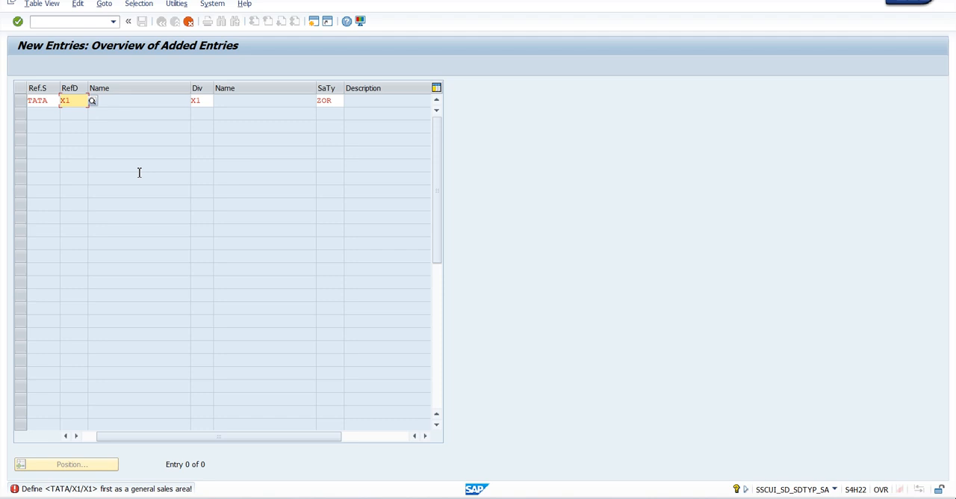
Step: Discard the unsaved sales area entry for order type ZOR and return to the activity selection
left_click(191, 25)
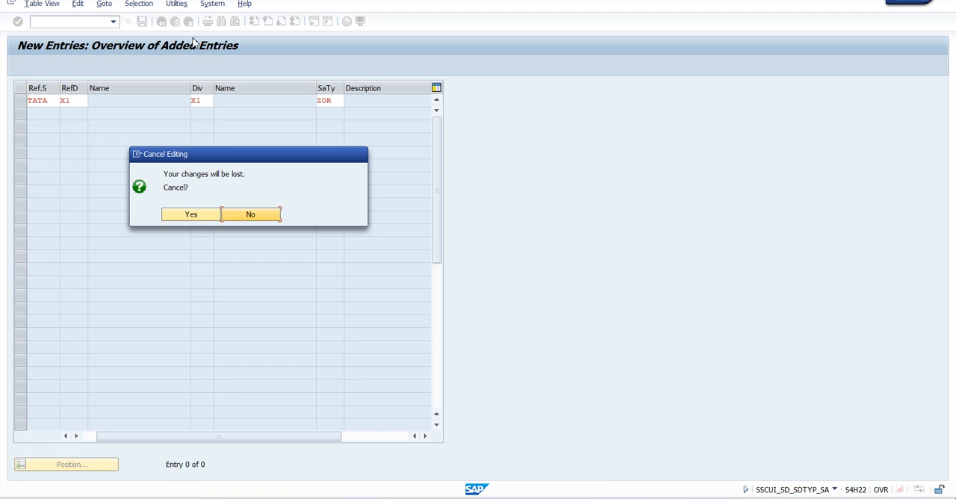
left_click(195, 218)
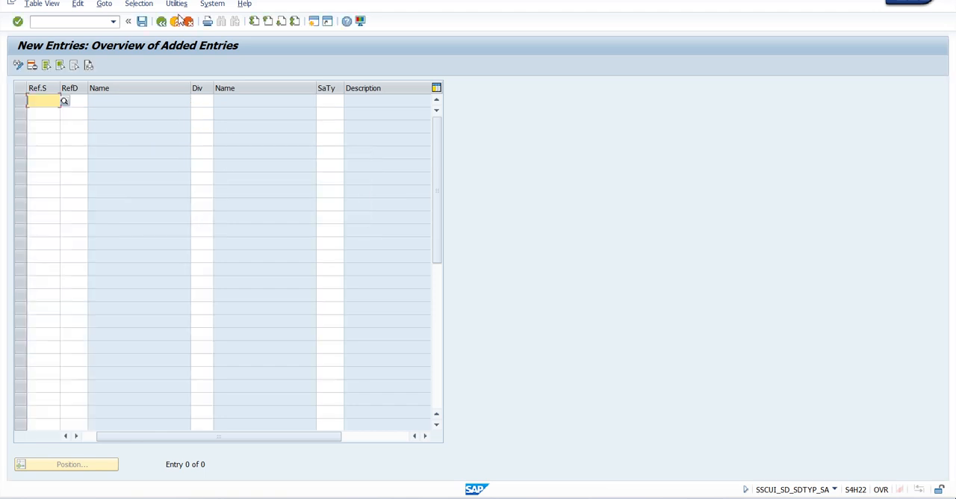
left_click(177, 20)
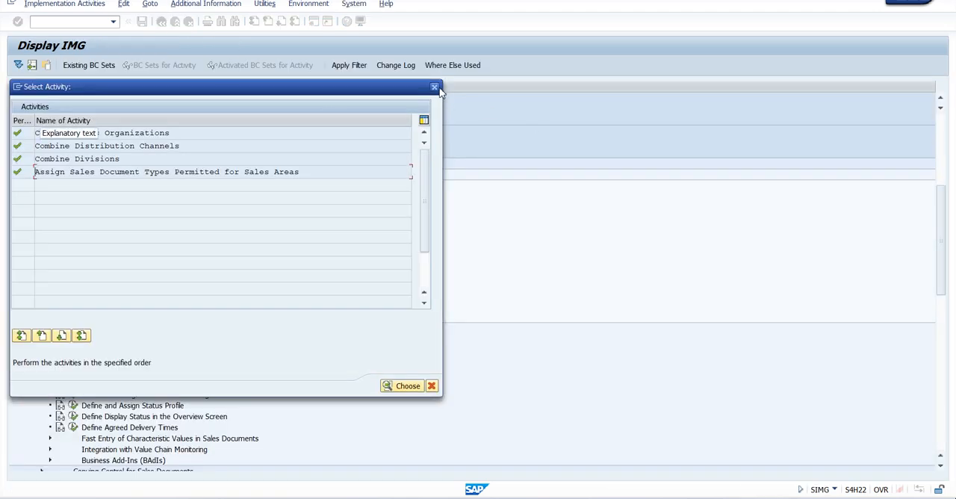
Step: Close the activity selection, switch to the business partner session and leave it for Create Sales Documents (VA01)
left_click(434, 87)
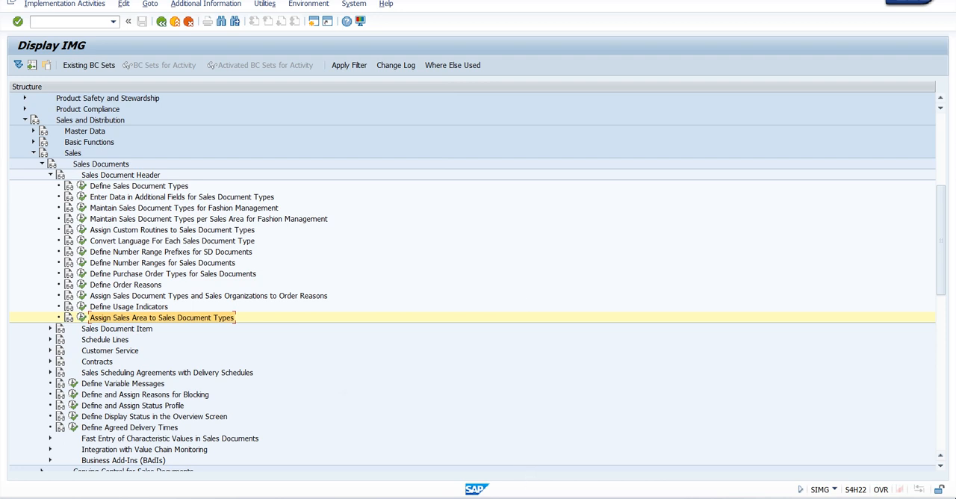
left_click(556, 446)
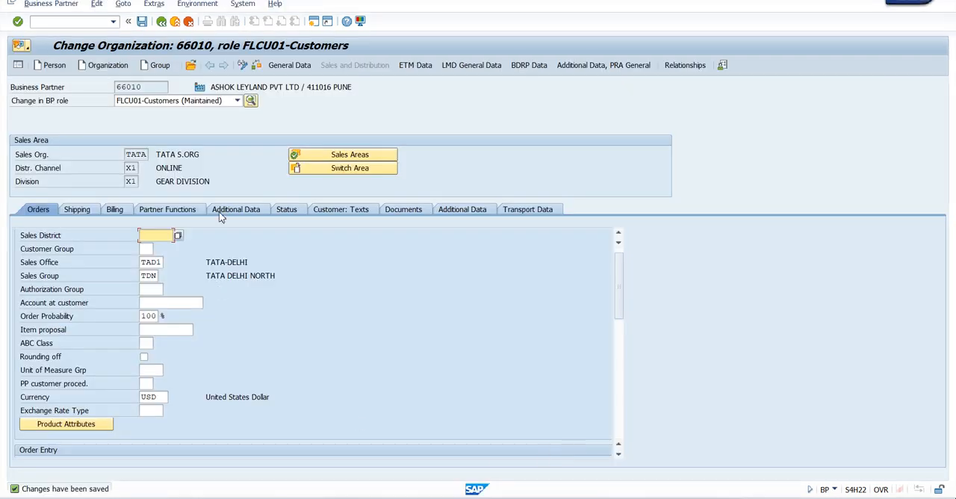
left_click(175, 21)
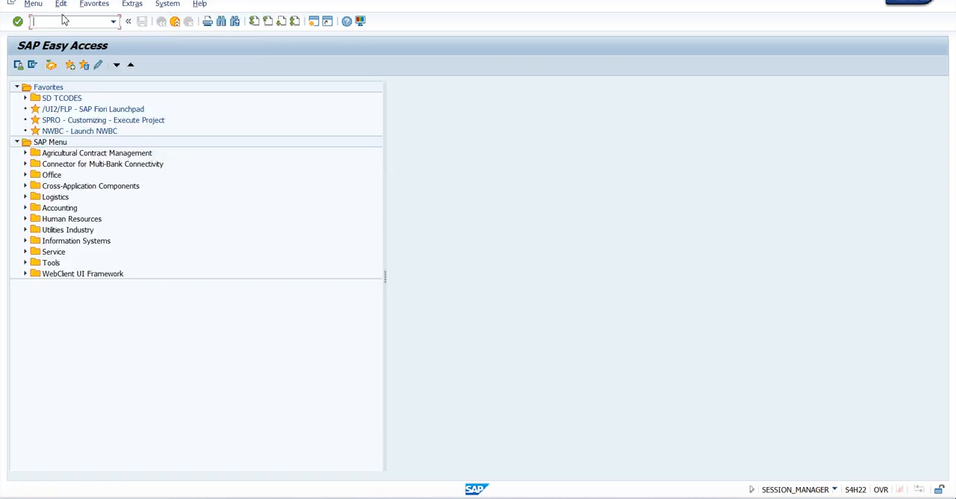
key("Return")
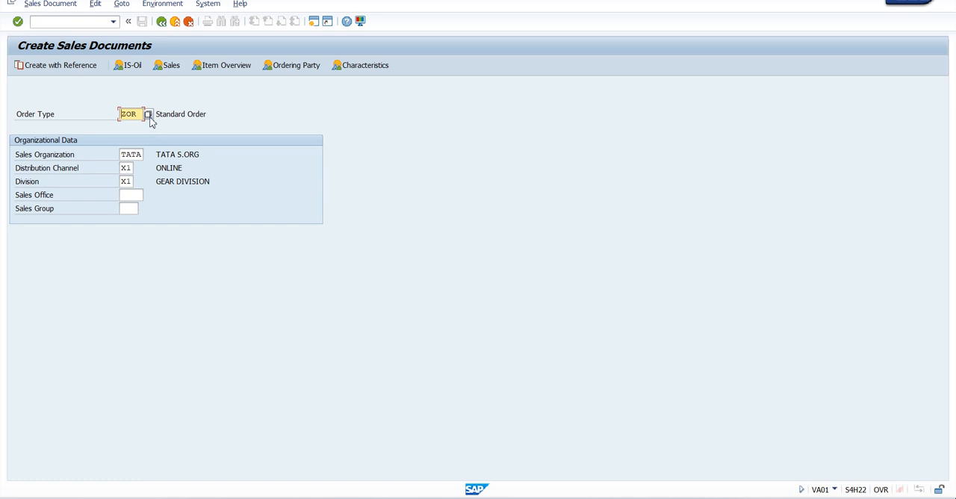
Step: Set the order type to YN04 (Standard AR MTG) from its permitted values and open the sales document for TATA/X1/X1
left_click(148, 115)
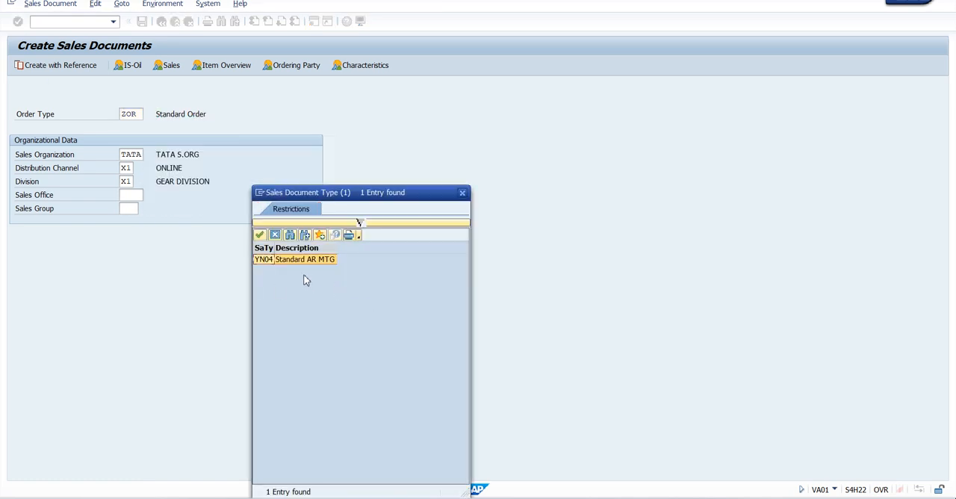
double_click(290, 259)
key("Return")
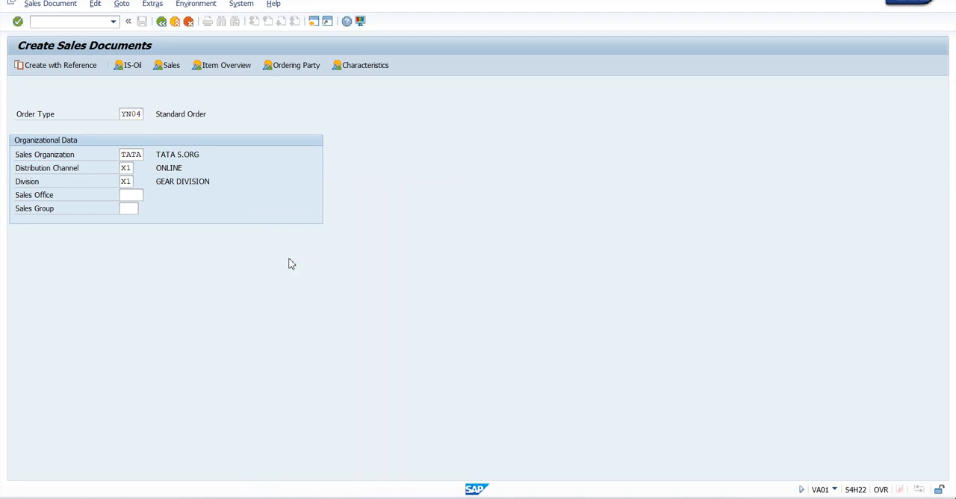
Step: Enter the customer number as sold-to party in the Standard AR MTG order and validate it
left_click(120, 100)
left_click(117, 111)
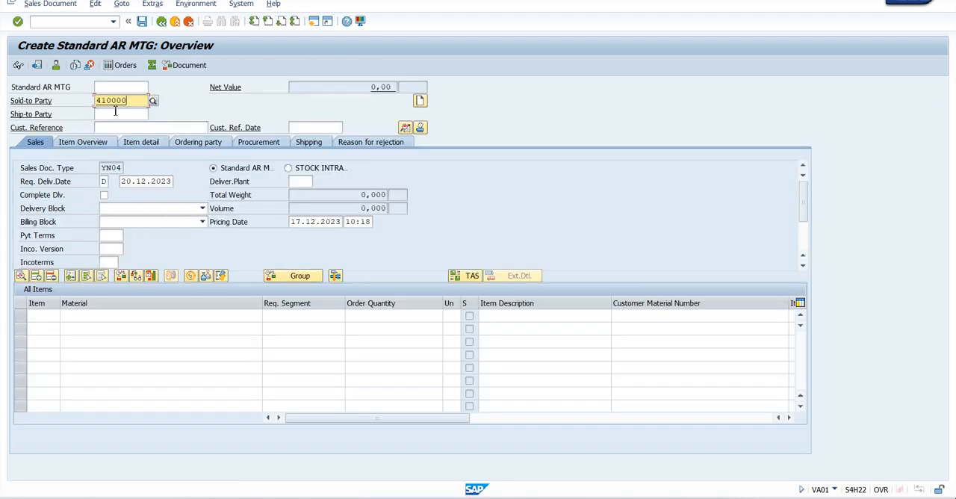
key("Return")
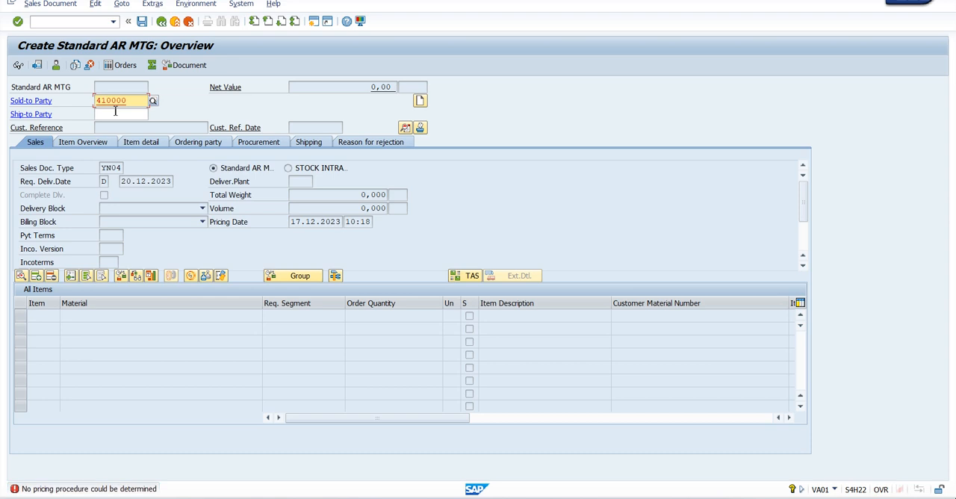
Step: Read the details of the order's pricing procedure error, leave its help text and return to the IMG session
double_click(88, 489)
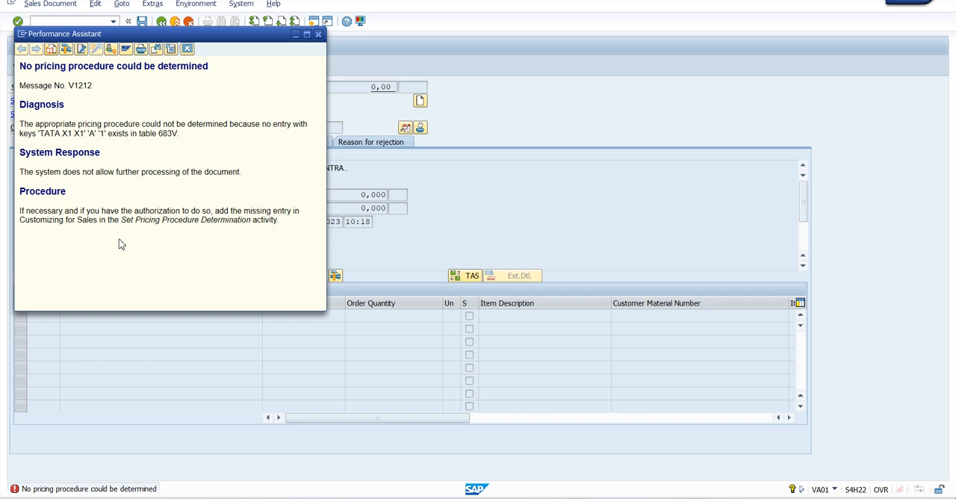
left_click(318, 34)
left_click(178, 24)
left_click(247, 216)
key("alt+Tab")
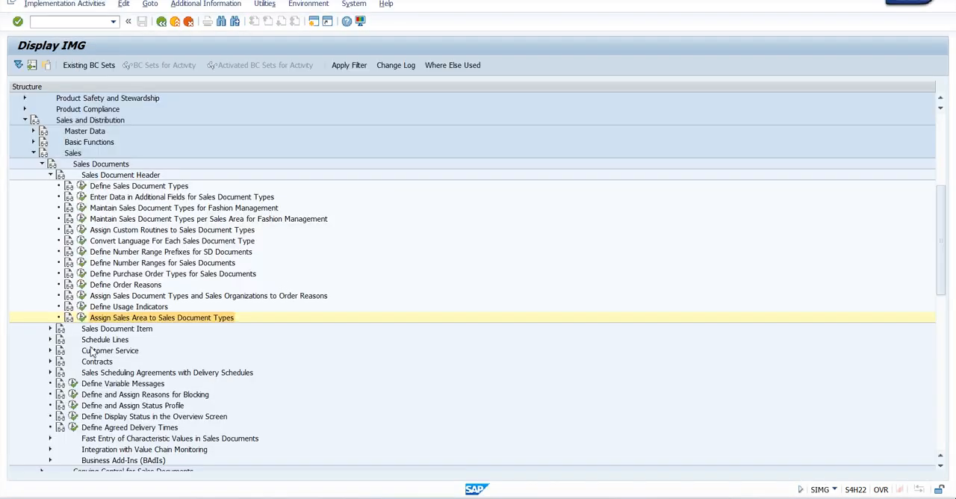
Step: Open Set Pricing Procedure Determination under Basic Functions, Pricing, Pricing Control, Define And Assign Pricing Procedures
left_click(42, 163)
left_click(33, 152)
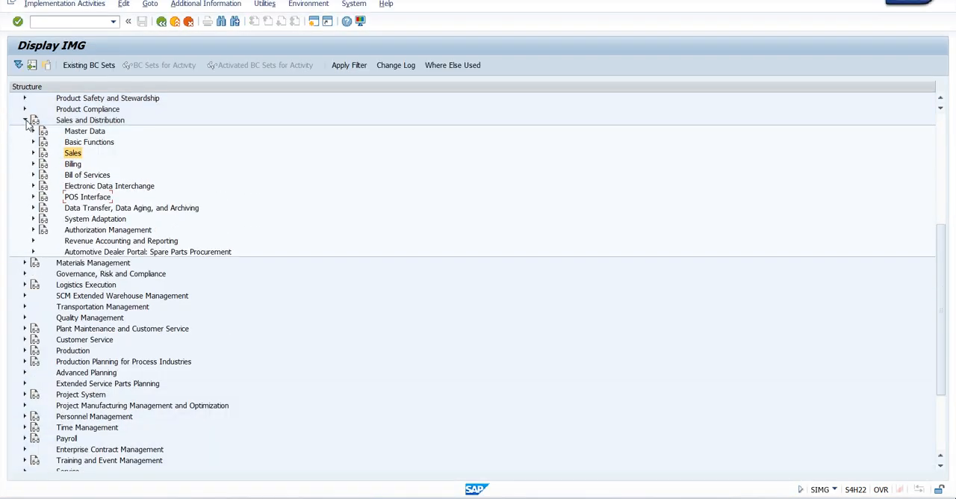
left_click(33, 142)
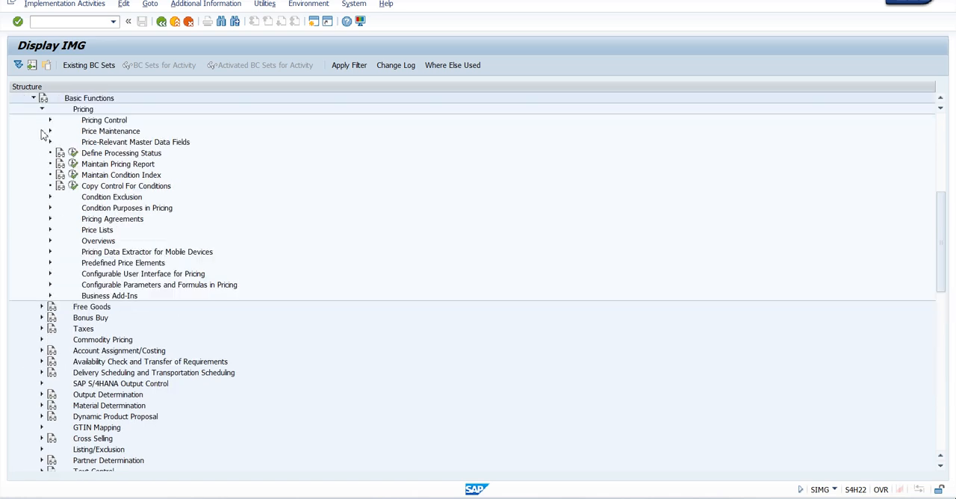
left_click(50, 121)
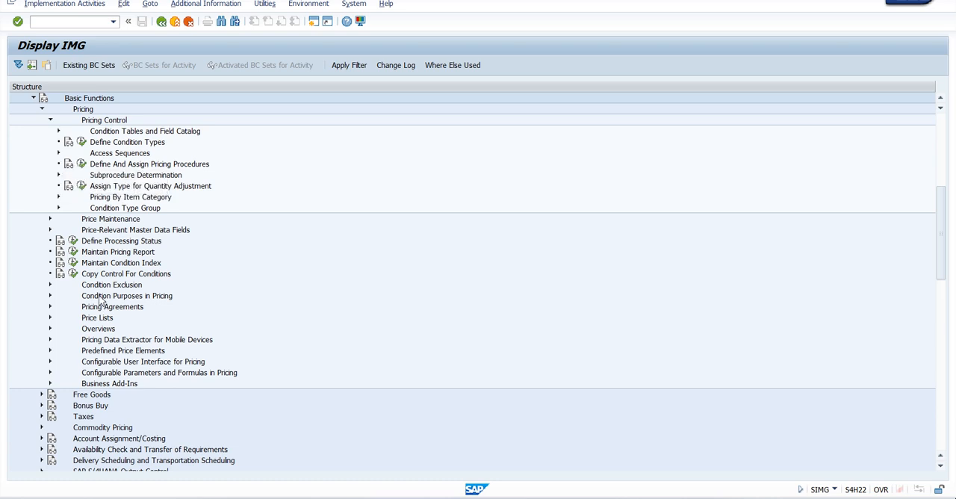
left_click(82, 165)
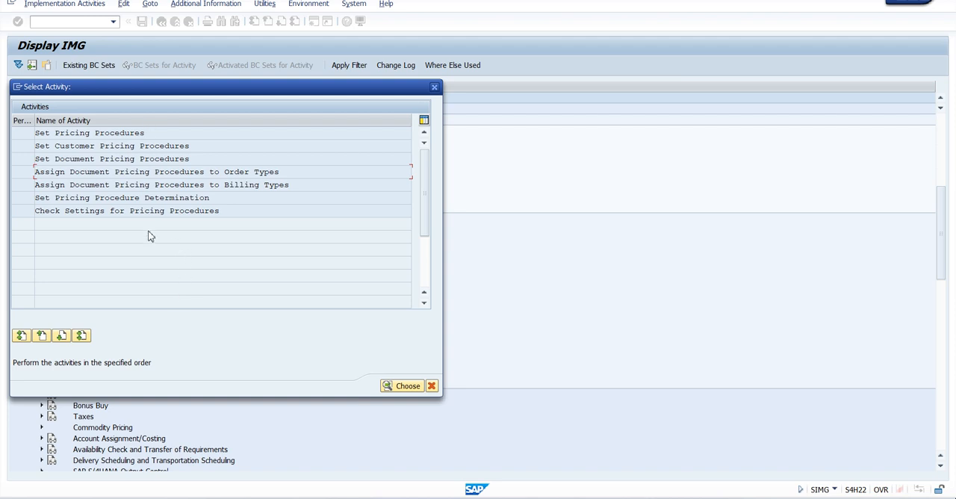
double_click(116, 198)
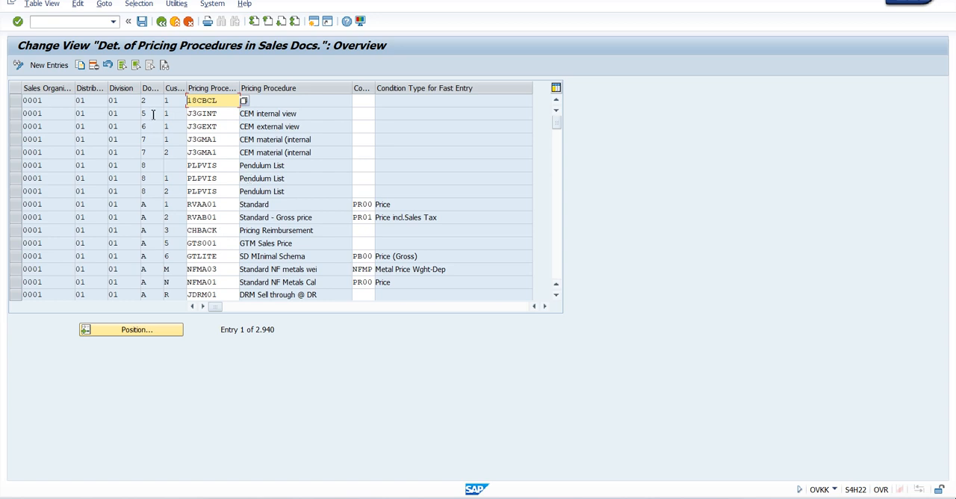
Step: Position the pricing procedure determination list at sales organization YASH and check the assignments around it
left_click(161, 330)
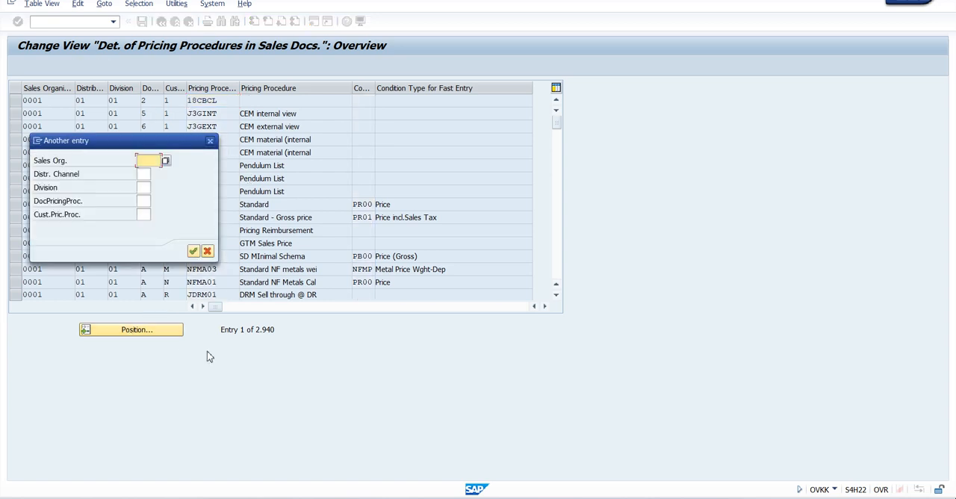
type("YASH")
key("Return")
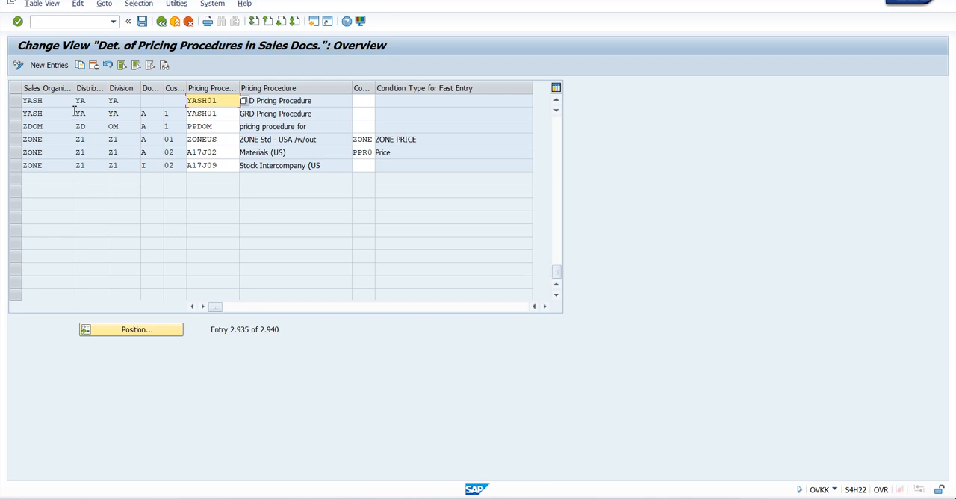
scroll(119, 152, "up", 1)
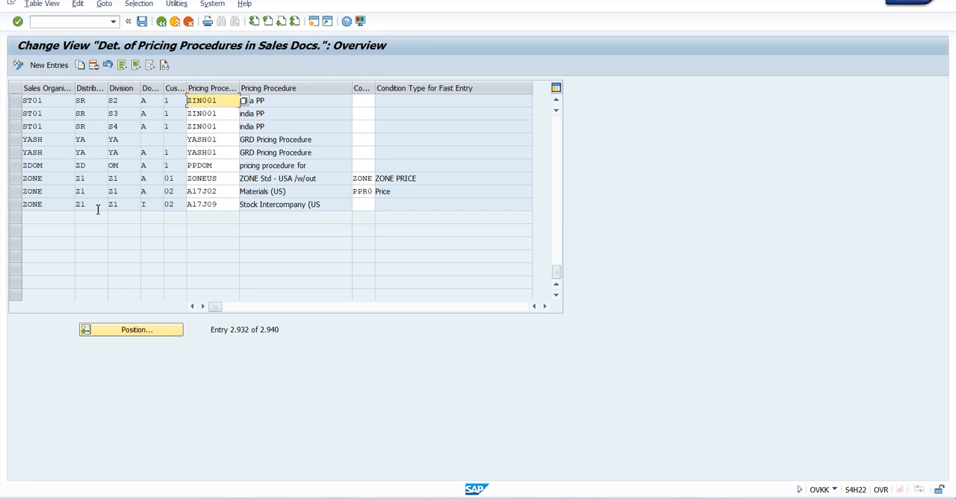
scroll(97, 209, "up", 2)
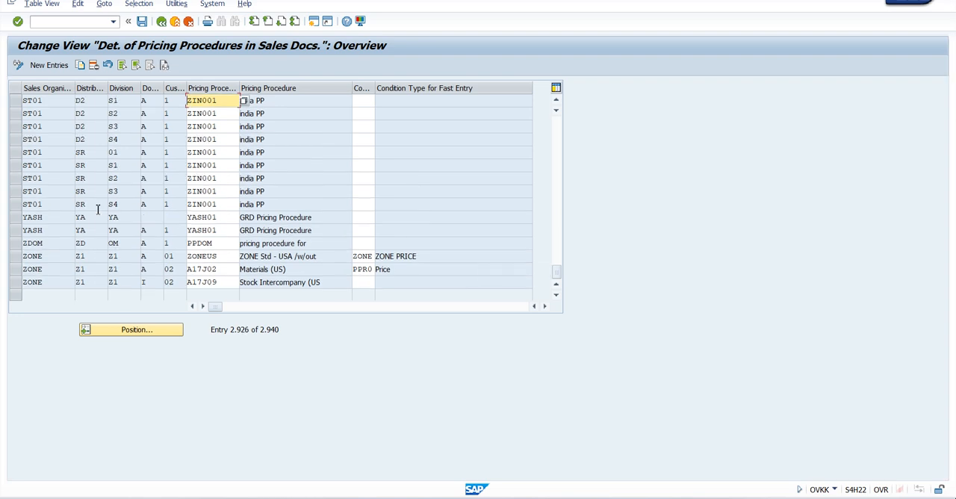
scroll(97, 209, "up", 4)
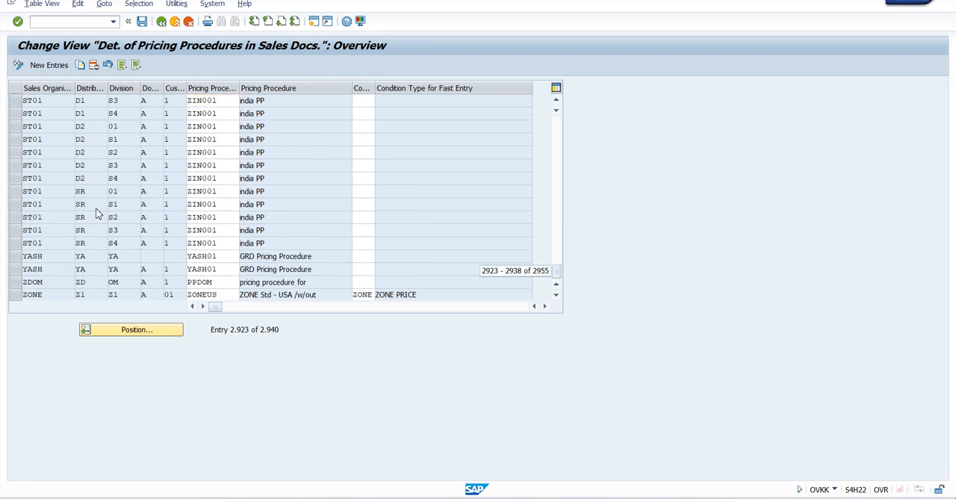
Step: Start a new pricing determination entry with sales organization TATA, distribution channel X1 and division X1
left_click(50, 66)
type("TATA")
key("Tab")
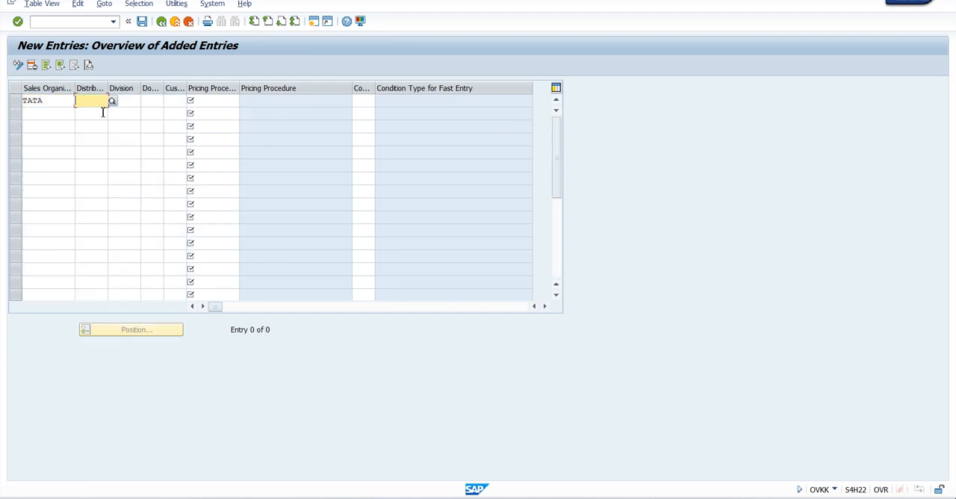
type("X1")
key("Tab")
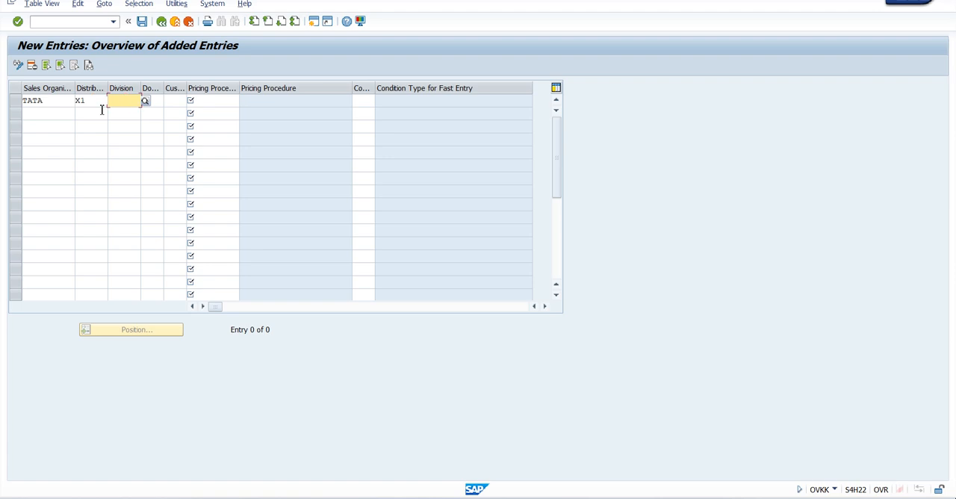
type("X1")
key("Tab")
Step: Set the new entry's document pricing procedure to A (Standard) and customer pricing procedure to 1 (Standard)
left_click(168, 101)
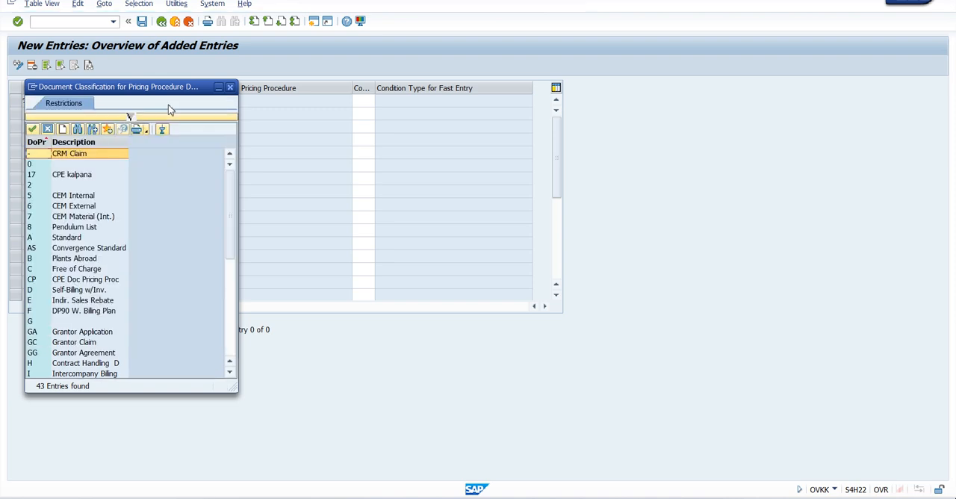
double_click(78, 238)
key("Tab")
left_click(191, 103)
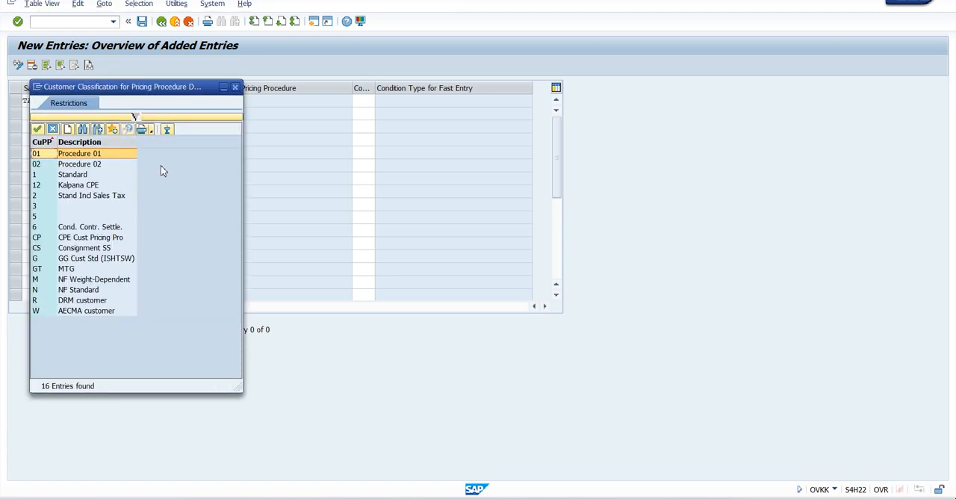
double_click(75, 175)
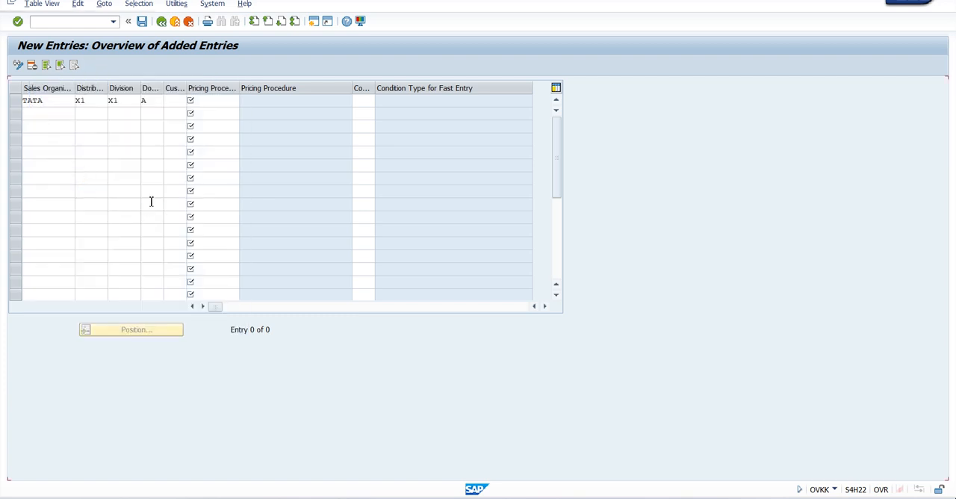
left_click(213, 101)
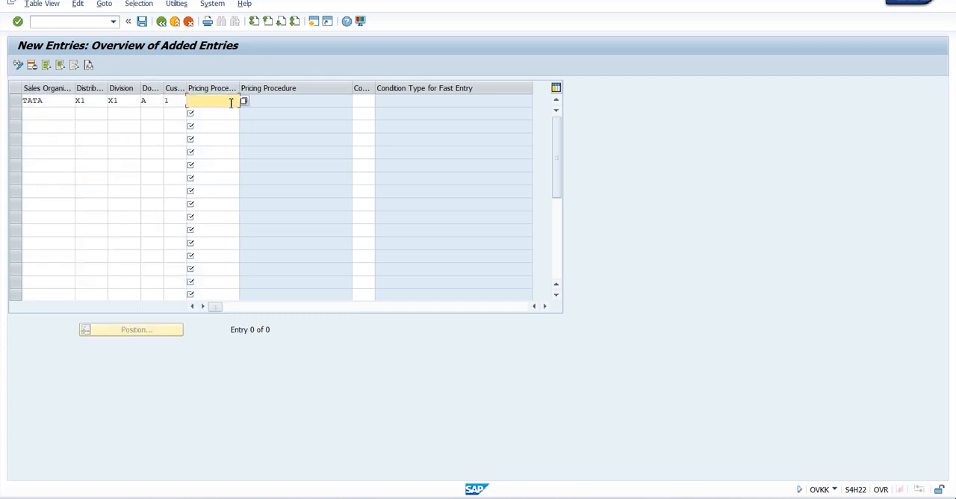
Step: Assign pricing procedure ZDELTA to the TATA/X1/X1 determination entry and save it to the proposed customizing request
left_click(230, 99)
left_click(243, 101)
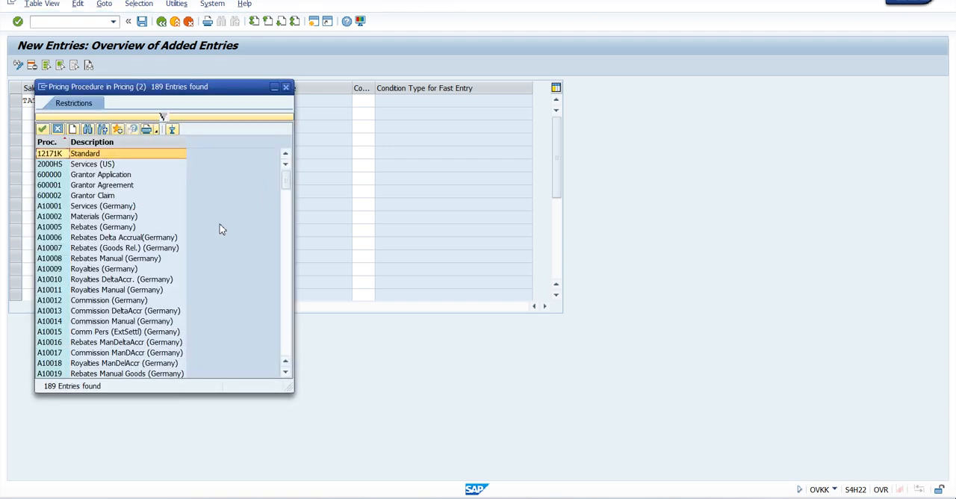
left_click_drag(288, 192, 287, 346)
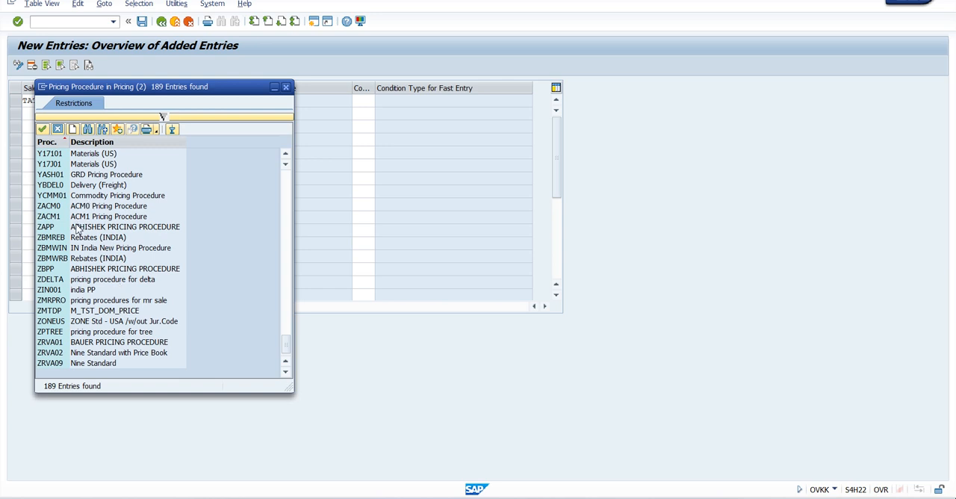
double_click(105, 280)
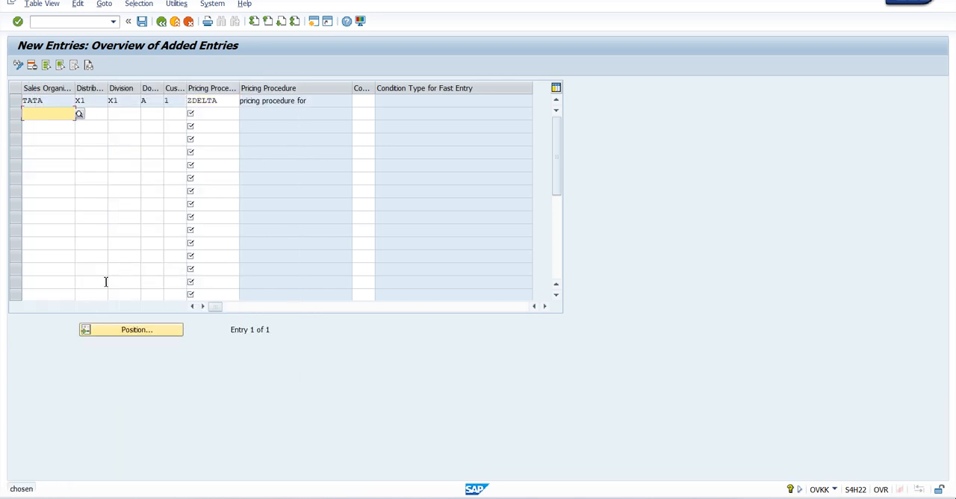
key("ctrl+s")
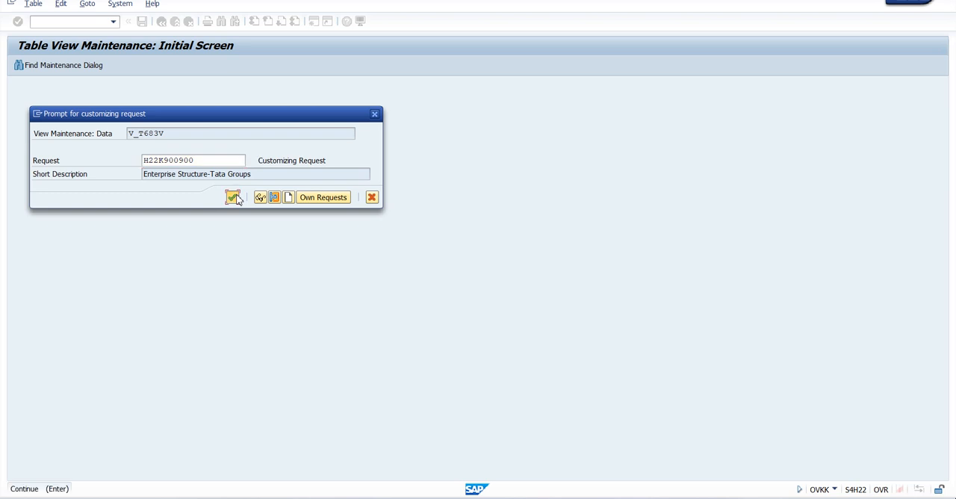
left_click(233, 197)
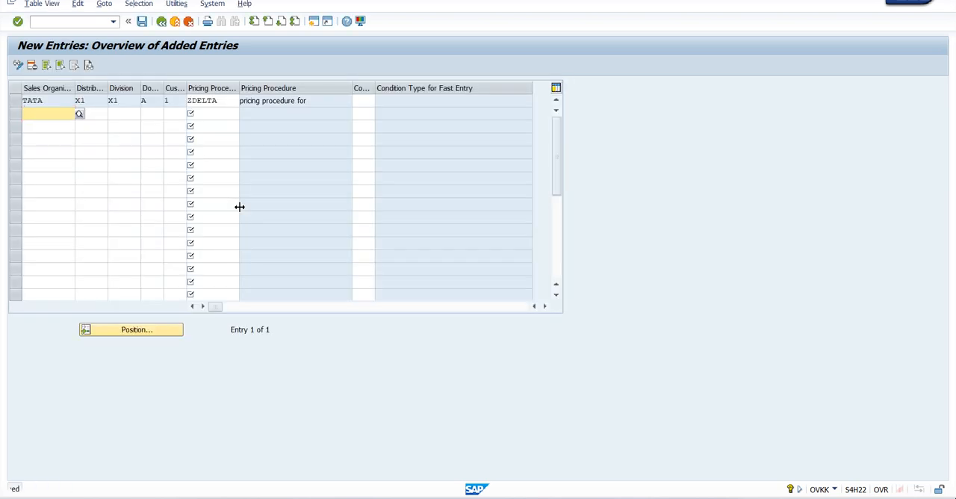
Step: Test sales order entry in VA01 with order type YN04, sales area TATA/X1/X1 and the sold-to party, and exit without saving
key("alt+Tab")
type("va01")
key("Return")
key("Return")
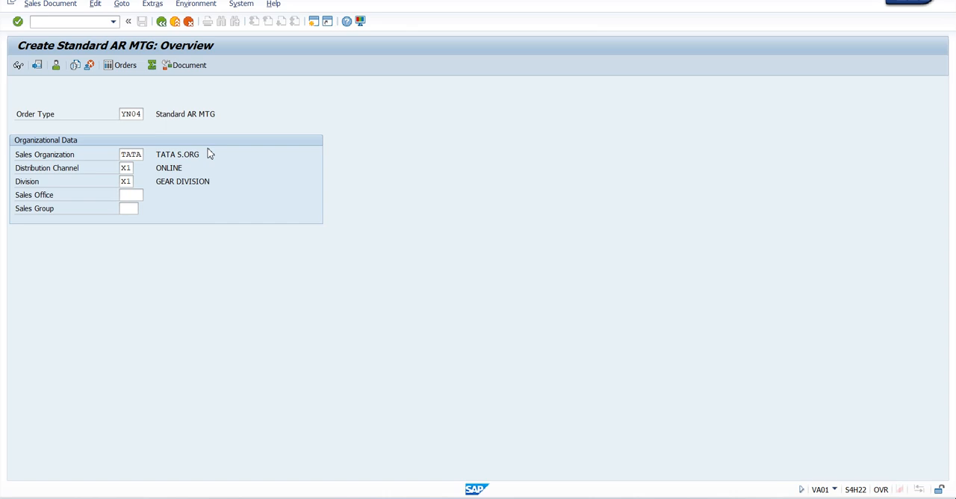
key("Down")
key("Return")
key("Return")
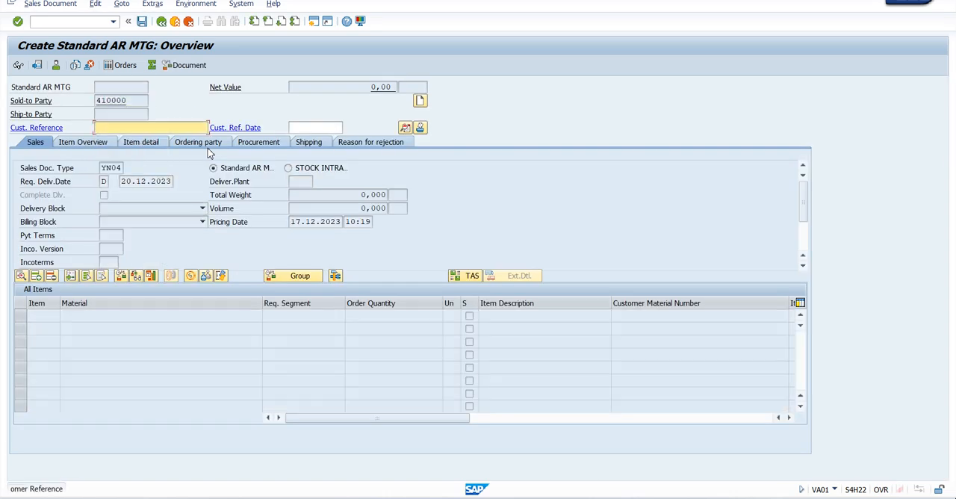
key("Return")
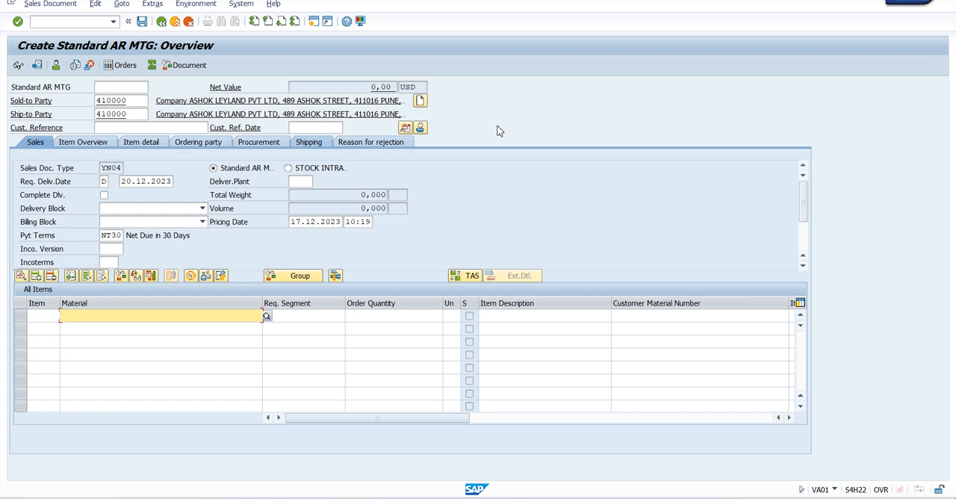
left_click(176, 21)
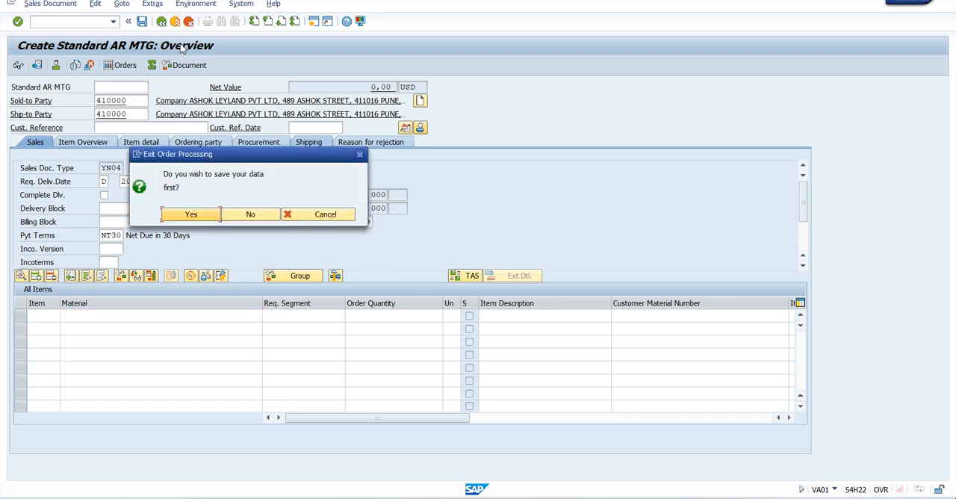
left_click(250, 215)
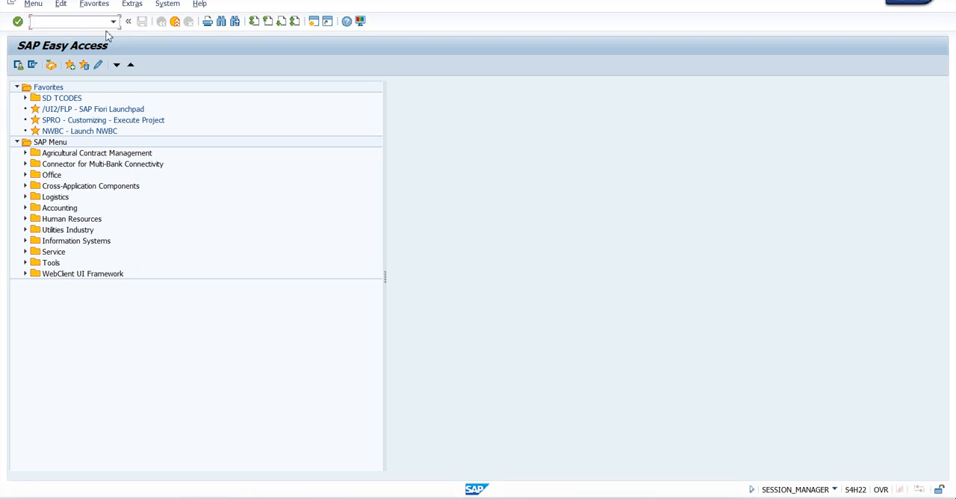
Step: Find business partners named ashok* in transaction BP and open the ASHOK LEYLAND PVT LTD record
type("bp")
key("Return")
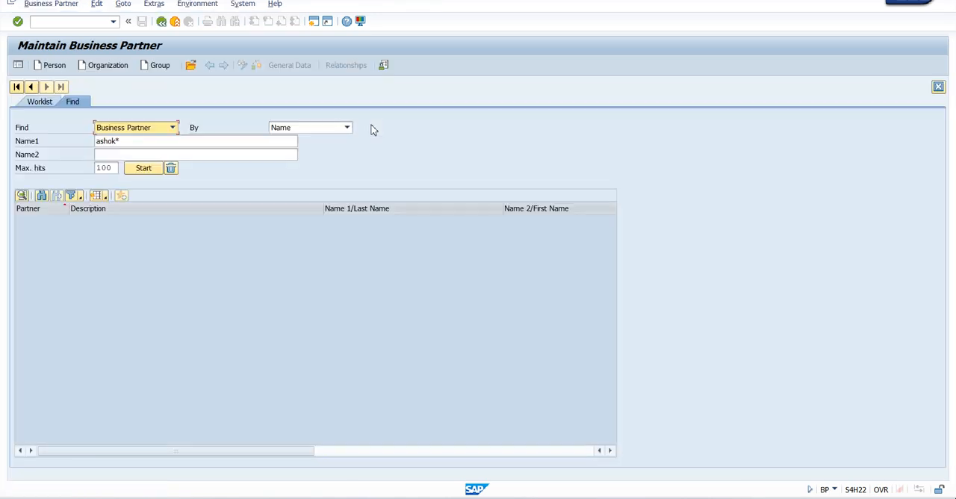
left_click(148, 170)
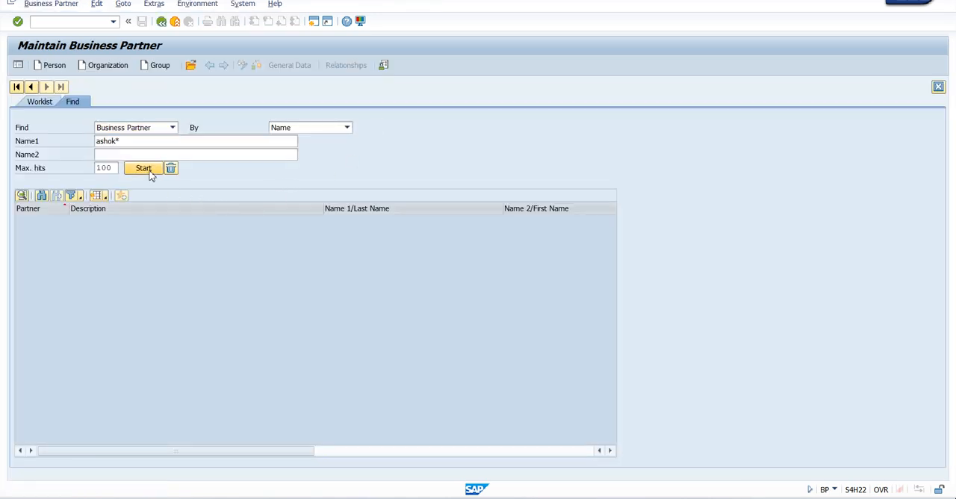
left_click(171, 231)
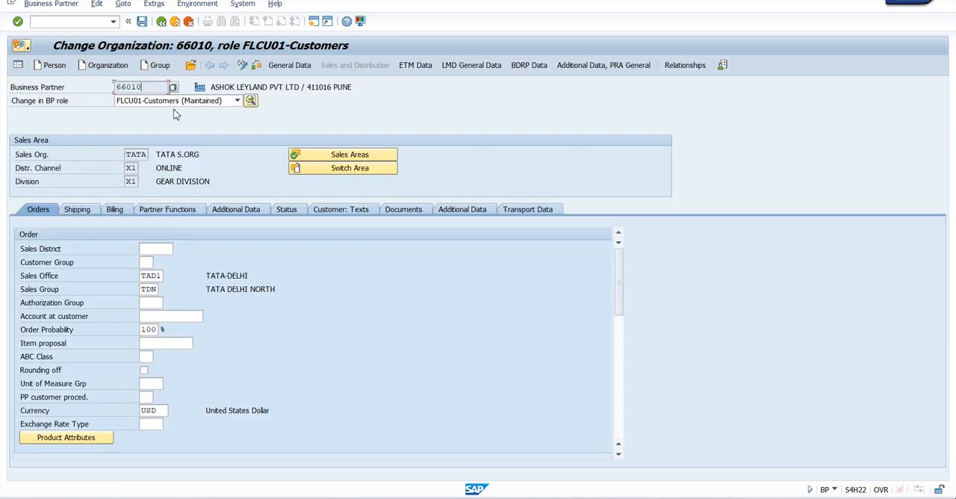
Step: Review the sales organization, distribution channel and division in the partner's sales areas list, and close the list
left_click(356, 154)
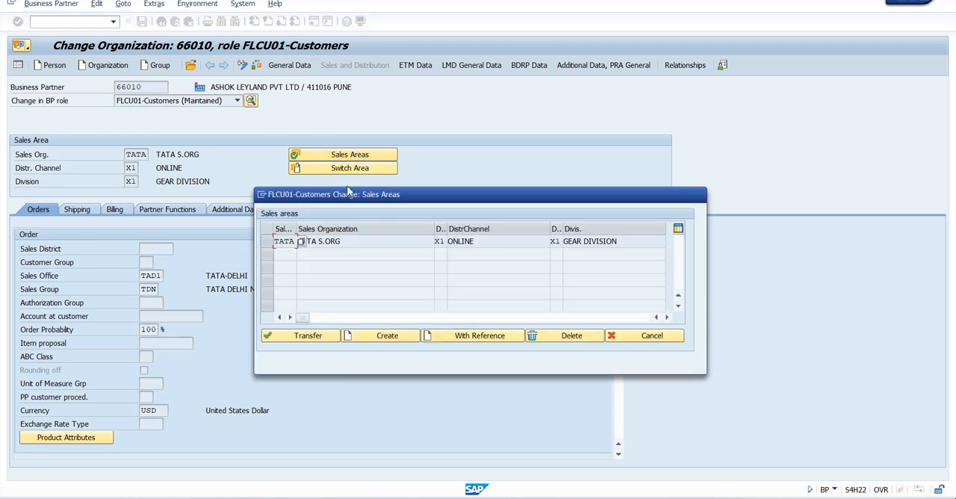
left_click_drag(349, 194, 392, 190)
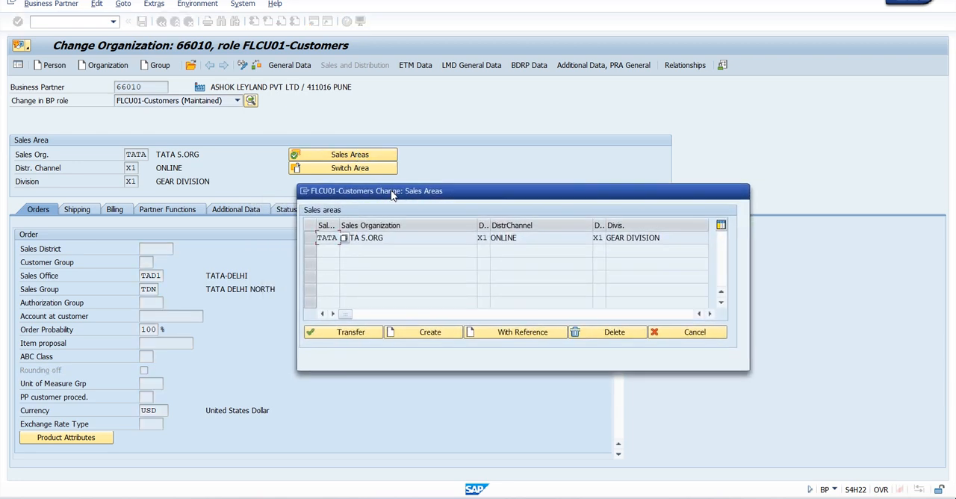
left_click(309, 243)
left_click(309, 243)
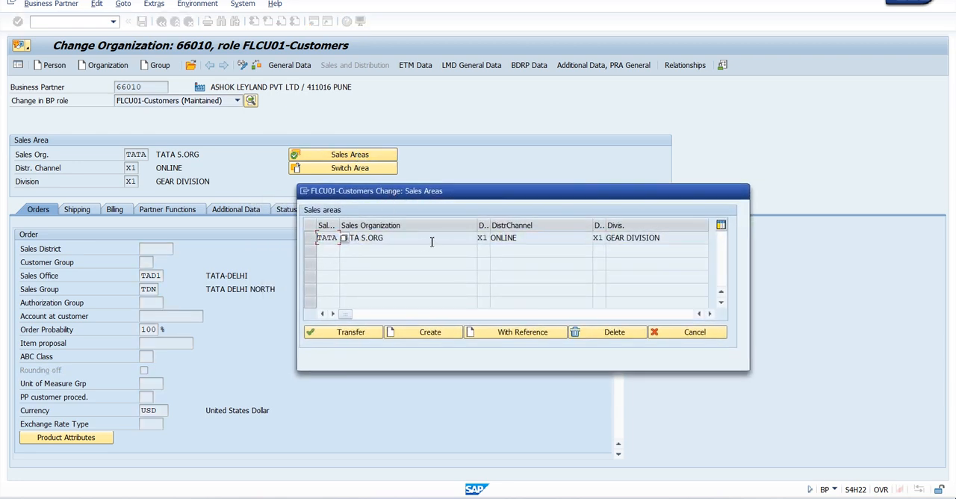
left_click(490, 238)
left_click(599, 238)
left_click(692, 333)
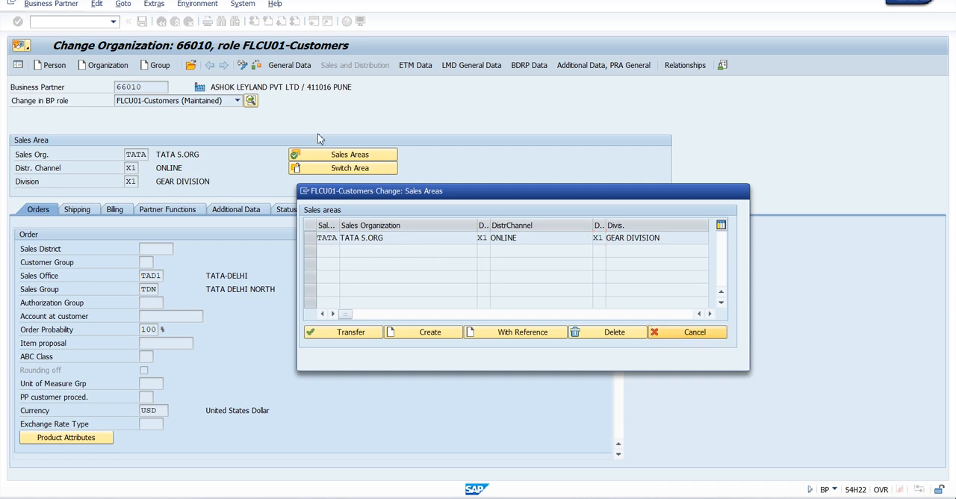
Step: Switch the business partner to role FLCU00-Customers and review its assigned company codes
left_click(219, 104)
scroll(179, 139, "up", 2)
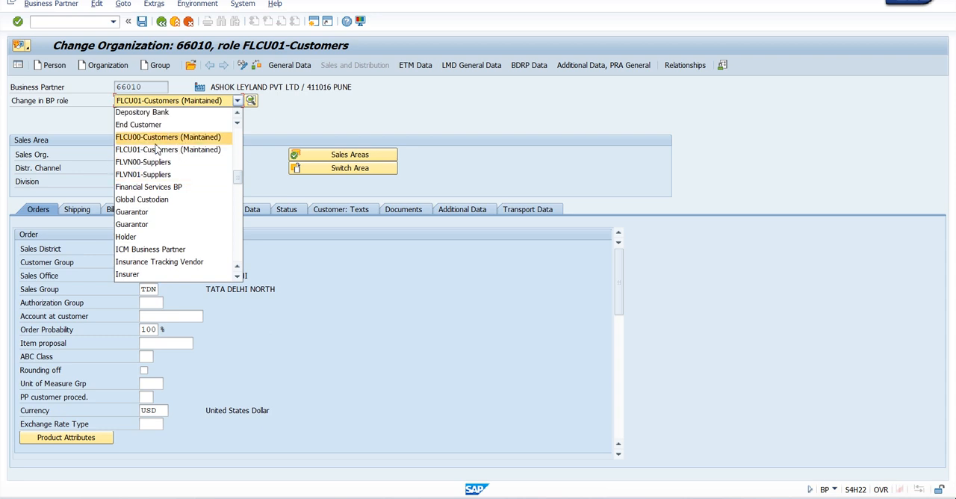
left_click(157, 138)
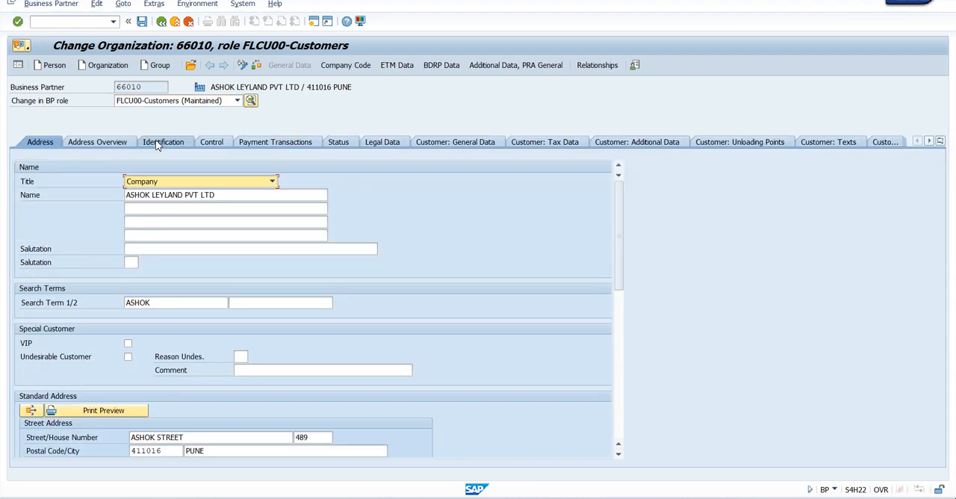
left_click(343, 66)
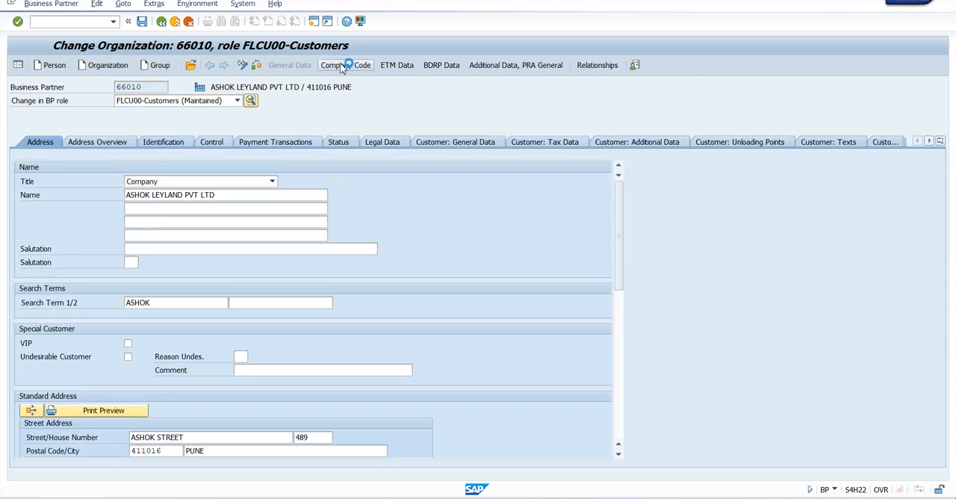
left_click(361, 156)
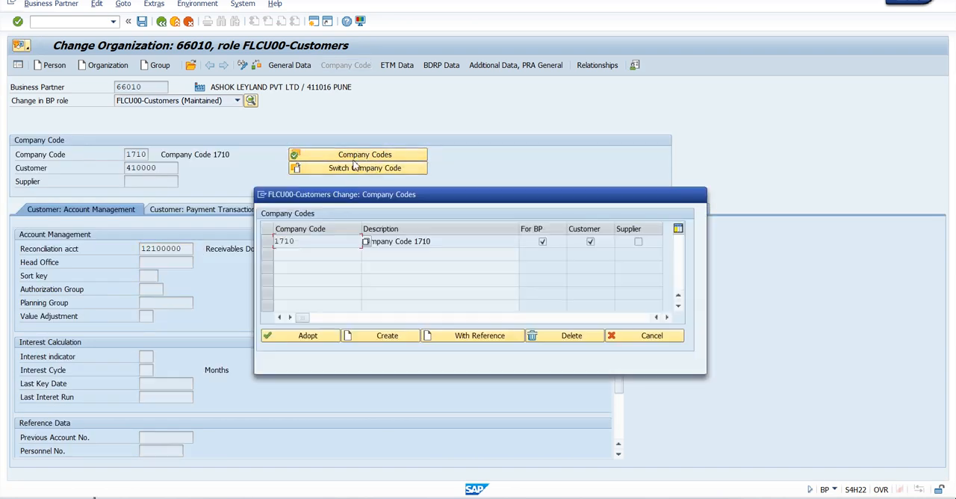
left_click_drag(338, 201, 360, 196)
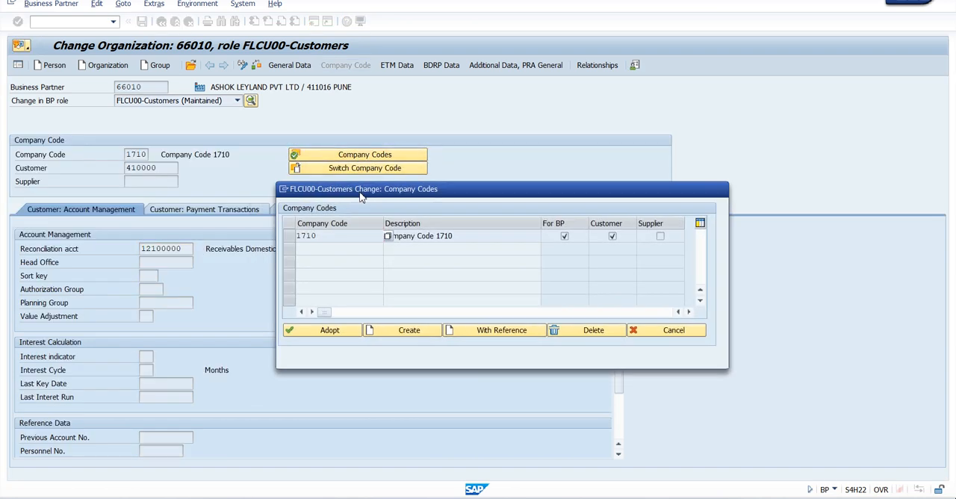
left_click(291, 239)
left_click(290, 239)
left_click(674, 330)
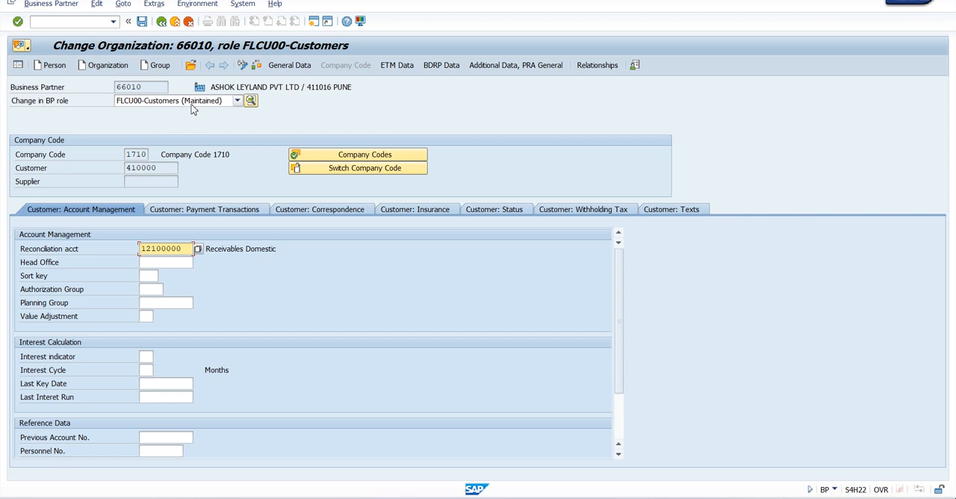
Step: Check the customer number field and available roles, switch to role FLCU01-Customers, and leave the business partner record
left_click(171, 168)
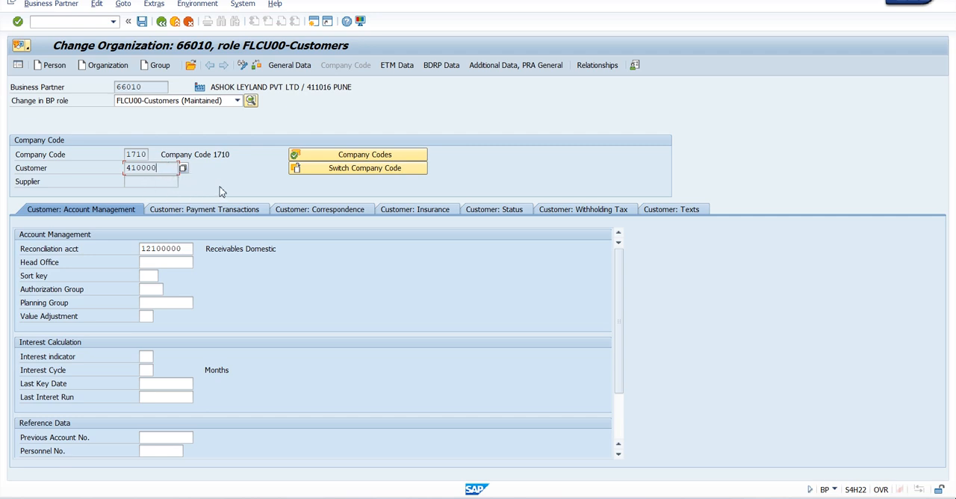
left_click(202, 102)
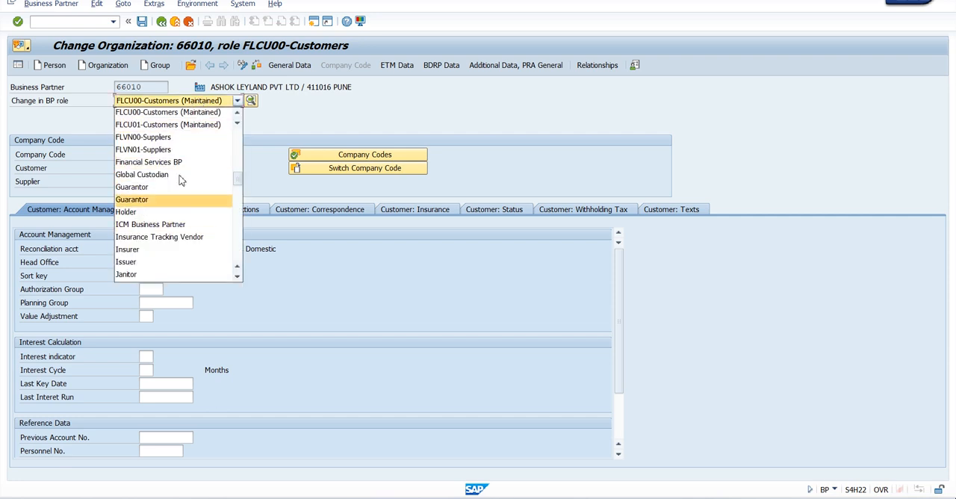
left_click(254, 134)
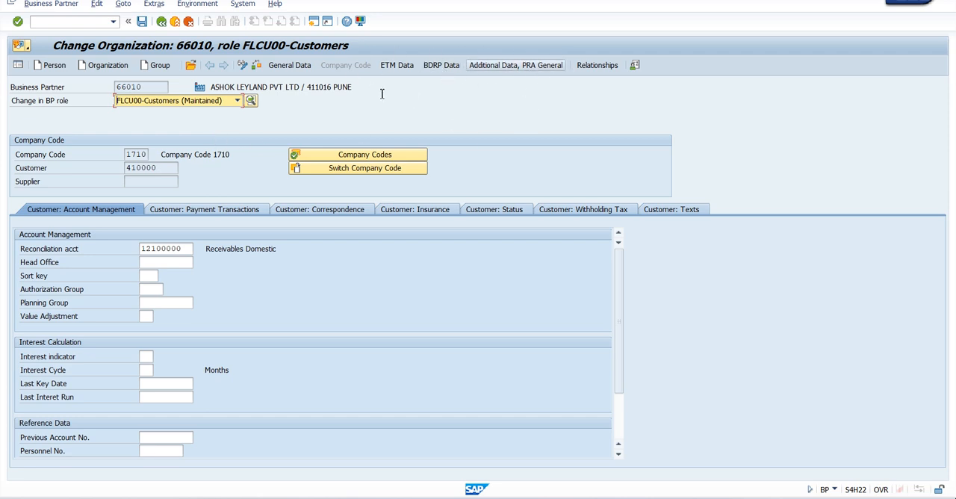
left_click(237, 100)
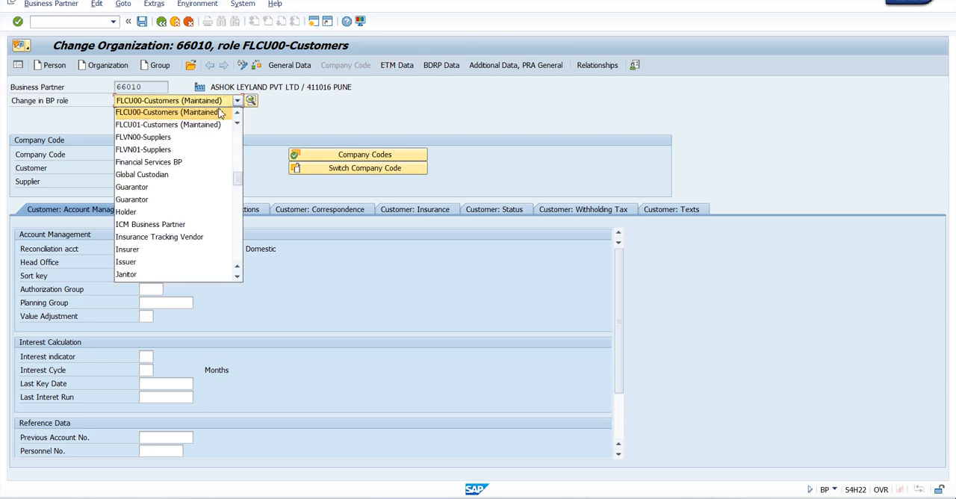
left_click(192, 125)
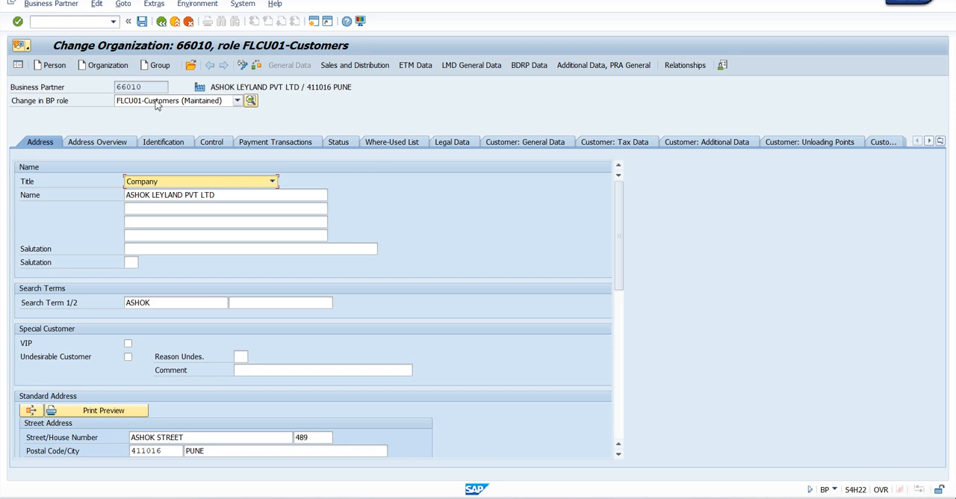
left_click(174, 22)
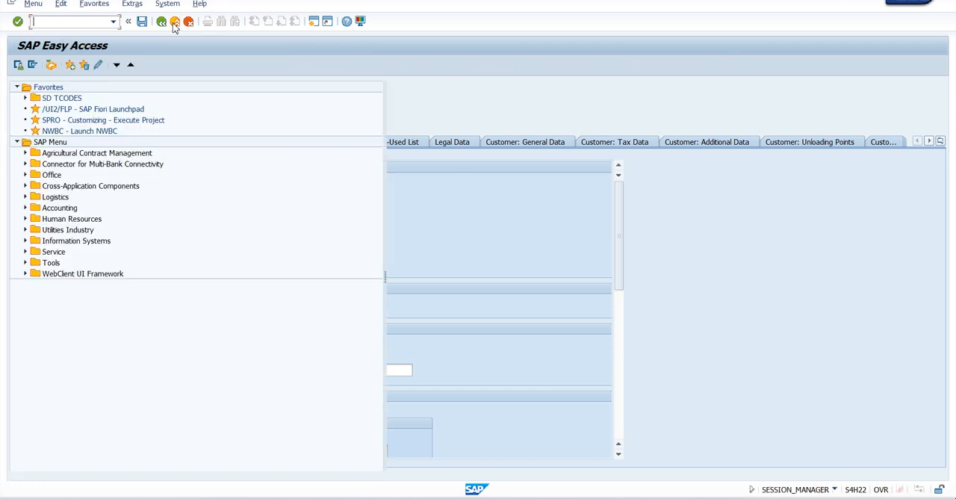
Step: Switch to the Word course notes and go back to the Master Data's in SD list
left_click(726, 497)
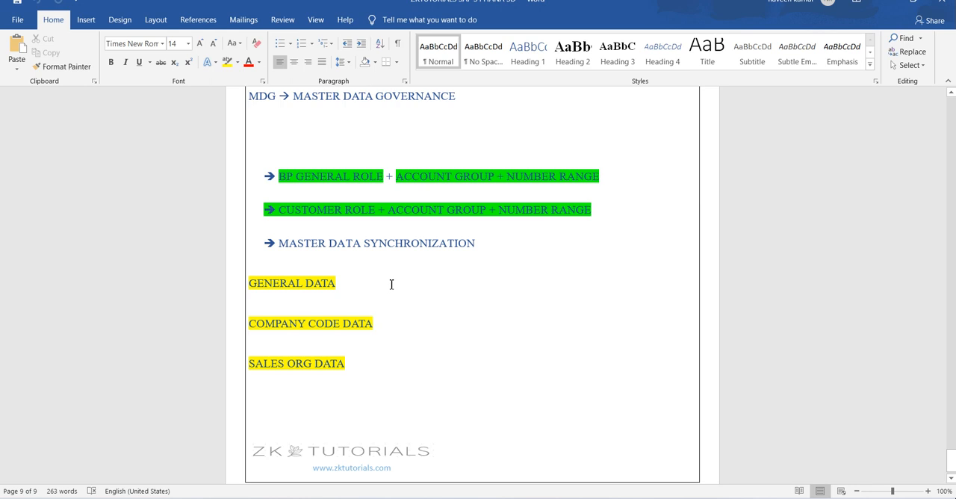
scroll(391, 284, "down", 1)
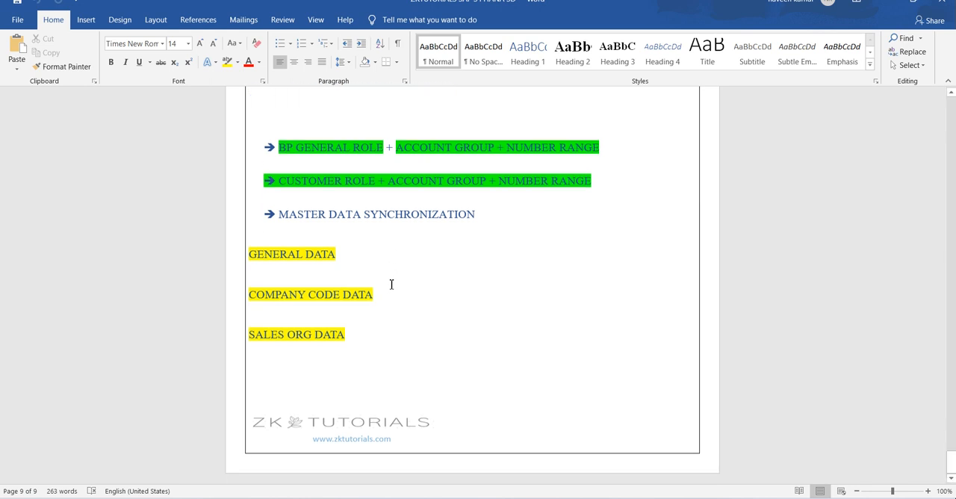
scroll(393, 308, "up", 15)
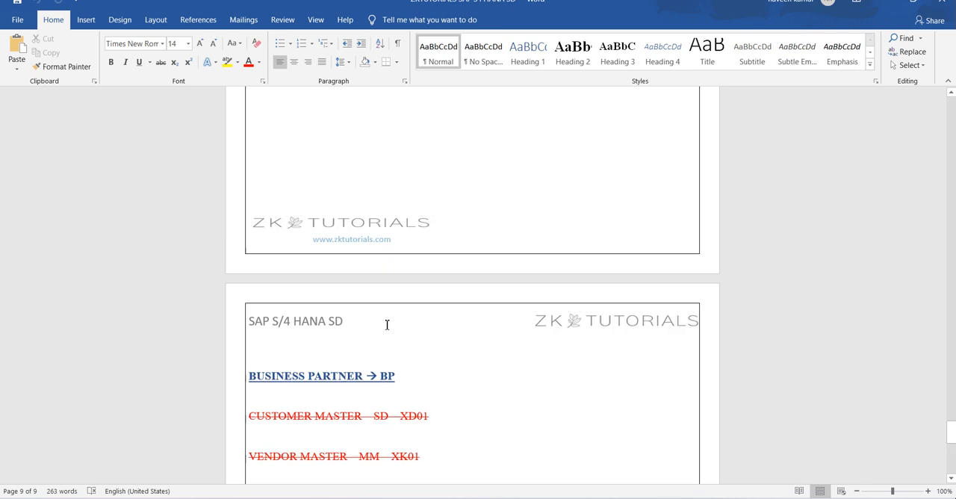
scroll(387, 324, "up", 20)
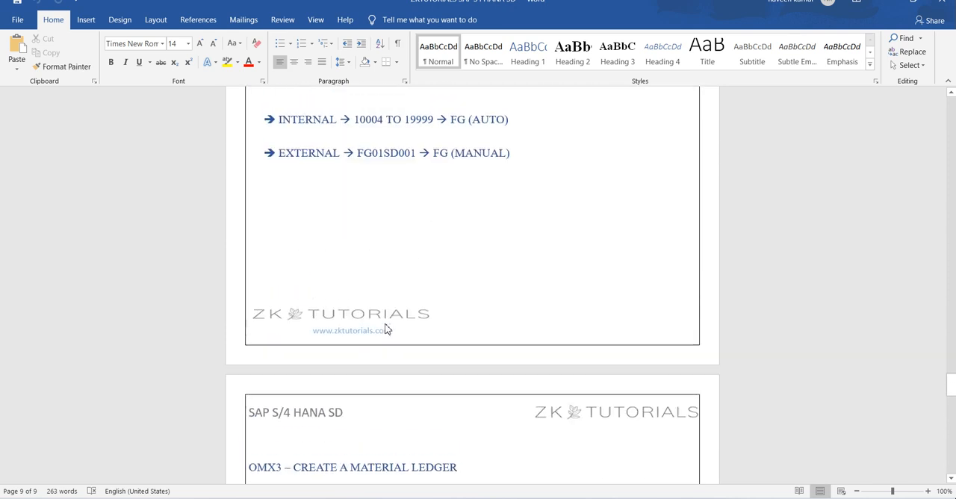
scroll(387, 324, "up", 20)
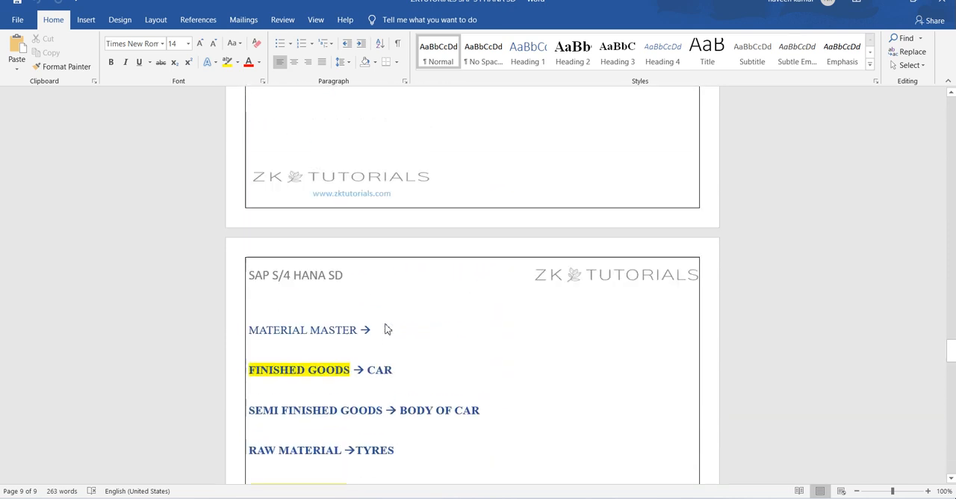
scroll(387, 324, "up", 10)
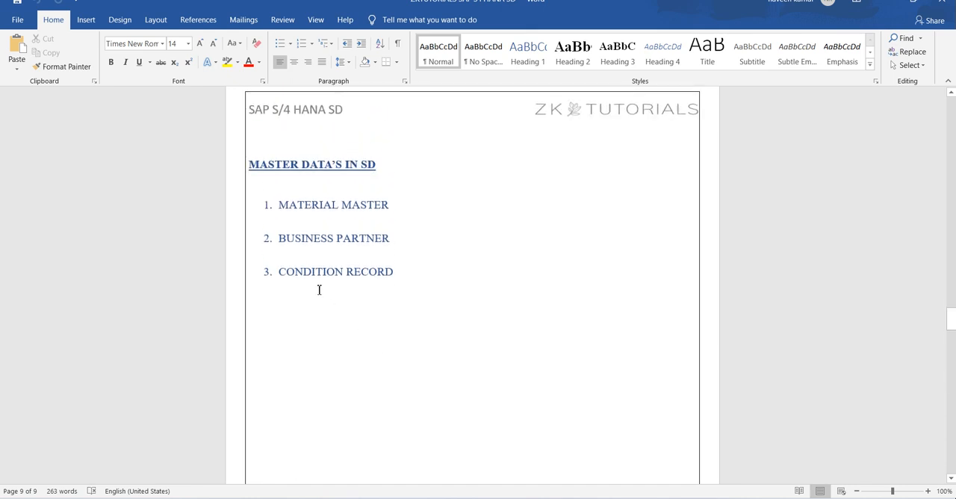
Step: Add the transaction code VK11 after a dash to the Condition Record item in the Master Data's in SD list
left_click_drag(280, 271, 396, 274)
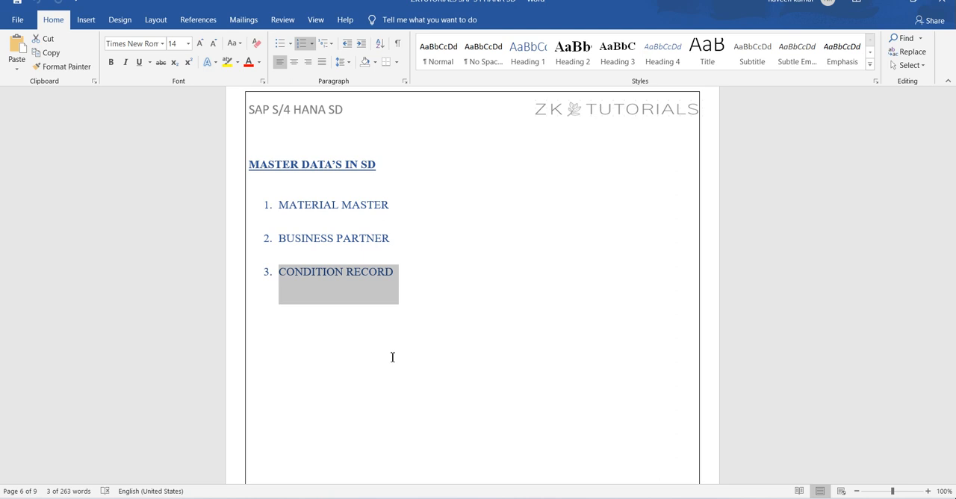
left_click(417, 280)
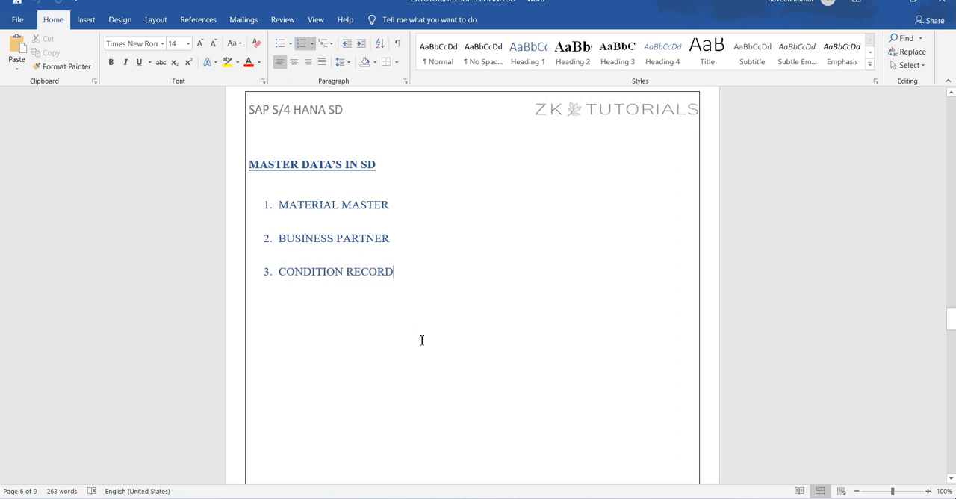
type("- VK1")
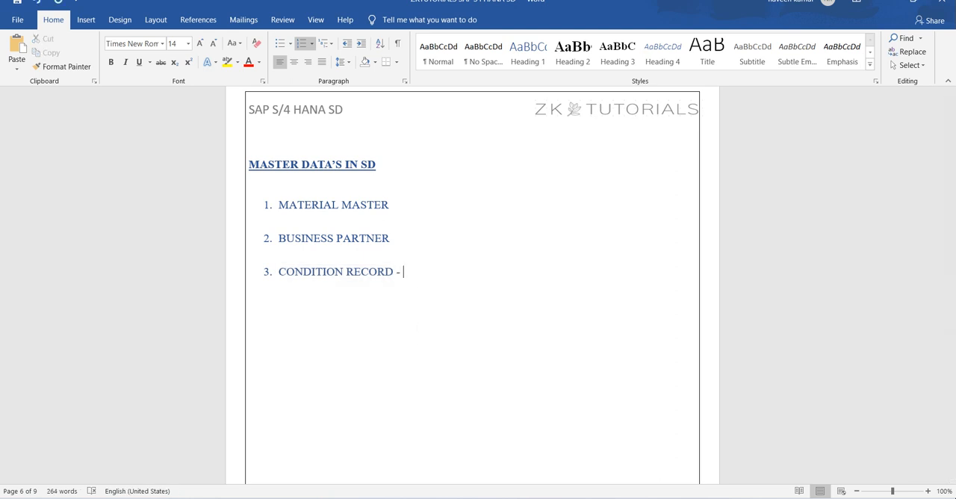
type("1")
Step: Switch to the SAP Easy Access session and open transaction VK11 for creating condition records
mouse_move(534, 498)
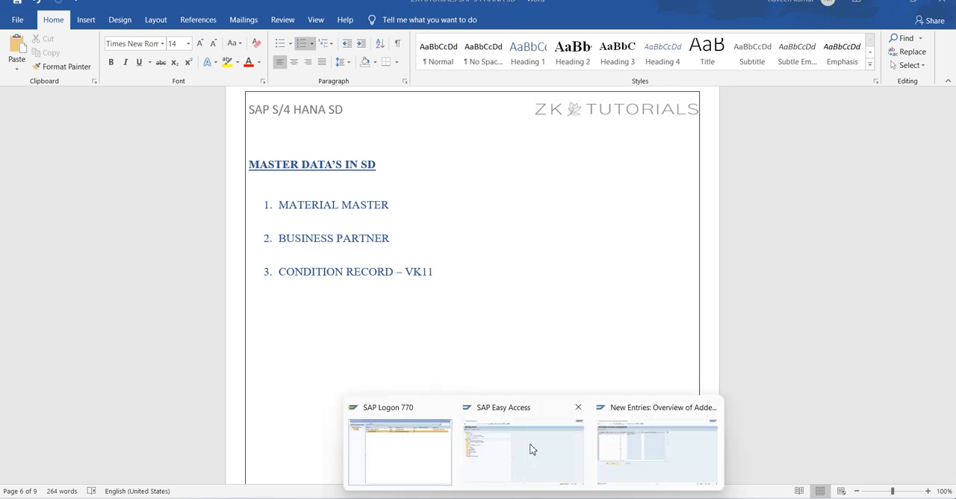
left_click(531, 448)
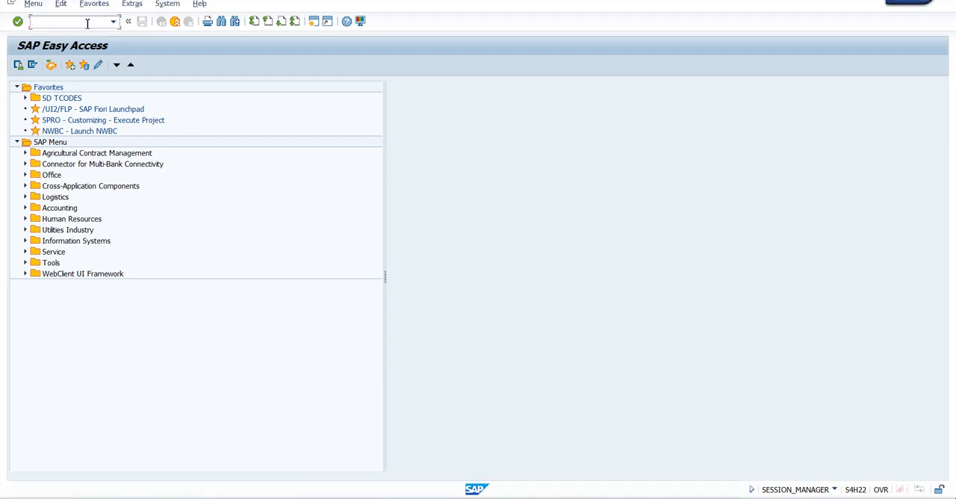
type("VK11")
key("Return")
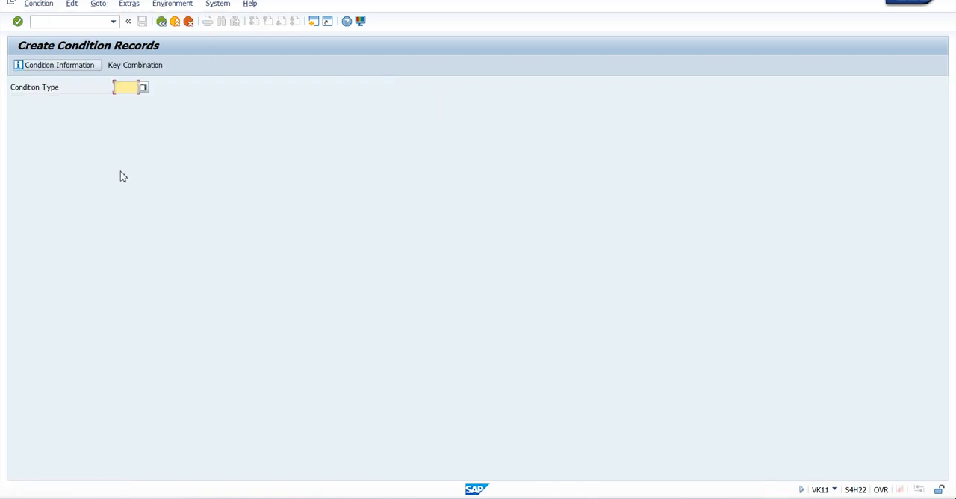
Step: Look through the available condition types, close the list, and enter condition type PR00
left_click(143, 91)
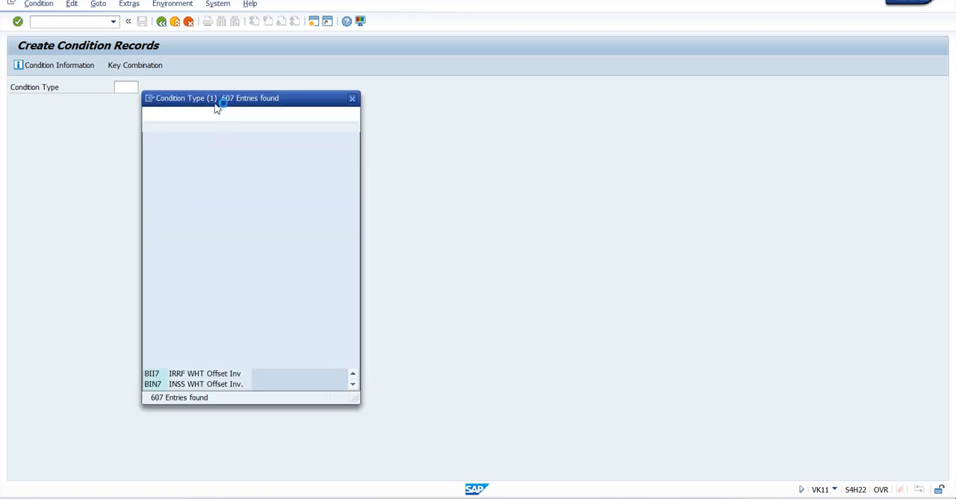
left_click_drag(263, 120, 340, 104)
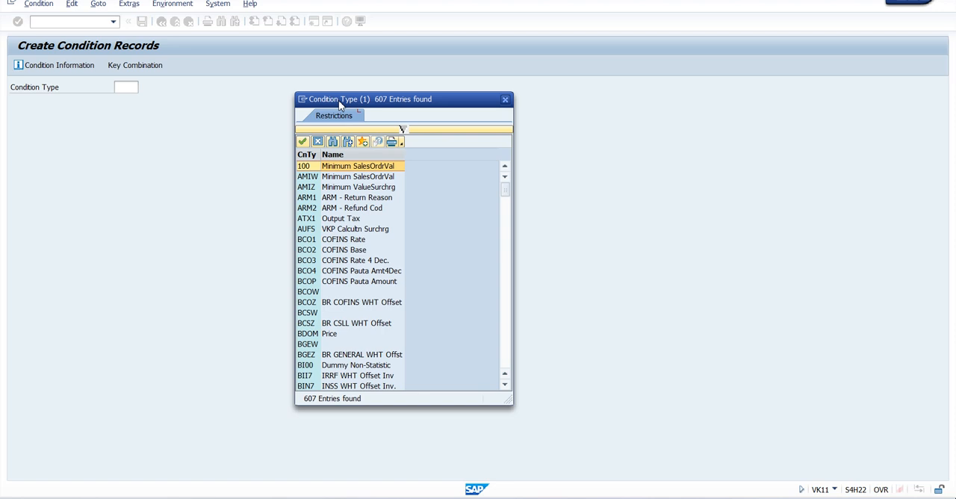
key("Escape")
type("PR00")
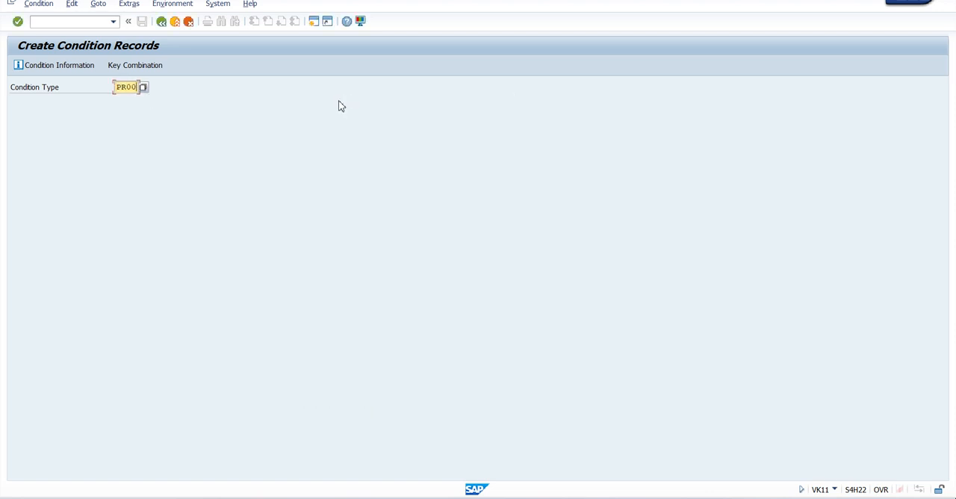
Step: Confirm the condition type and choose the key combination Material with release status
key("Return")
left_click_drag(202, 172, 342, 102)
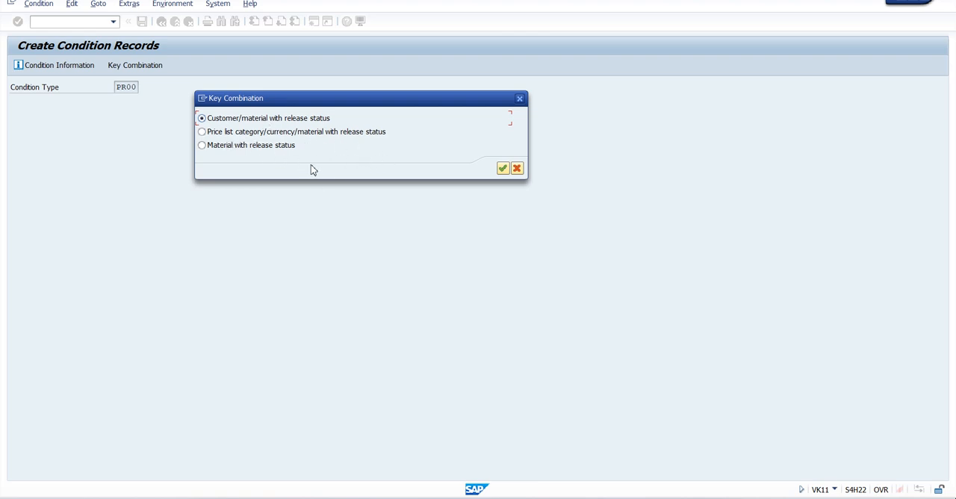
left_click(202, 147)
left_click(502, 169)
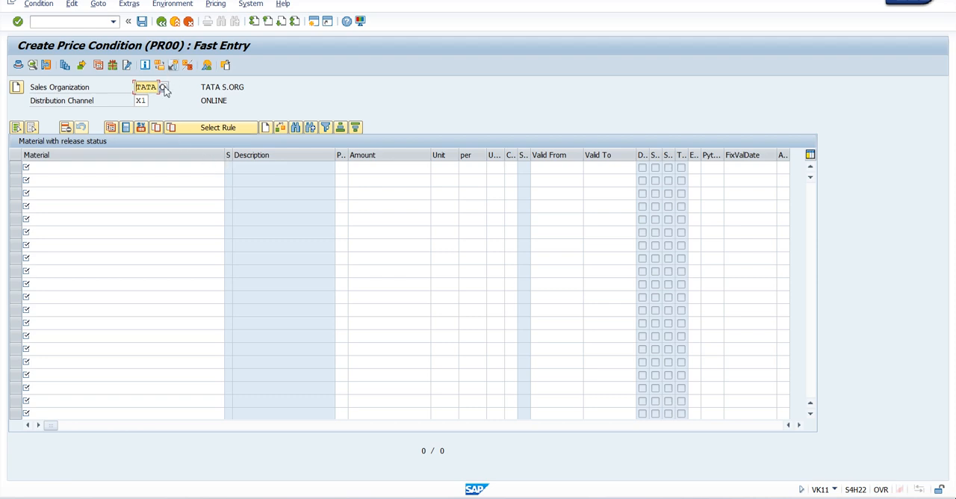
Step: Search for CAR I20 in the first material row and choose material CAR_I20_WHITE
left_click(140, 102)
left_click(73, 168)
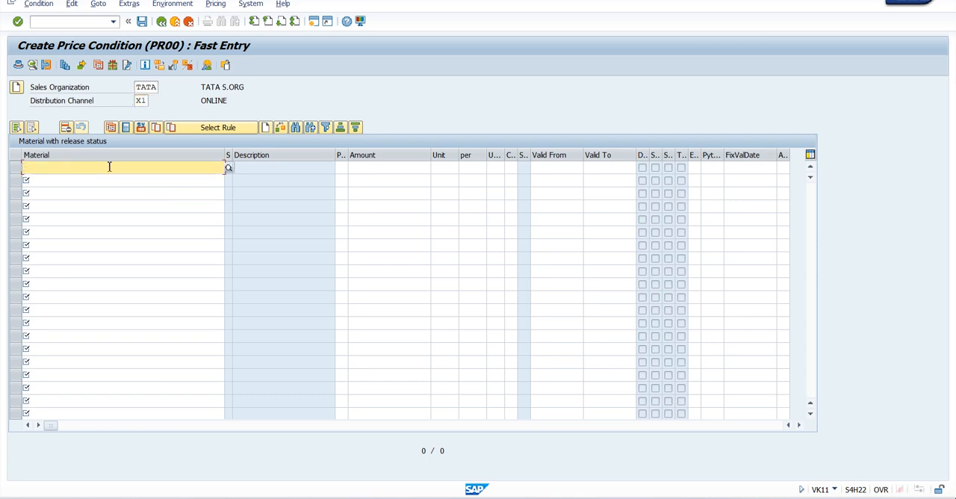
type("CAR")
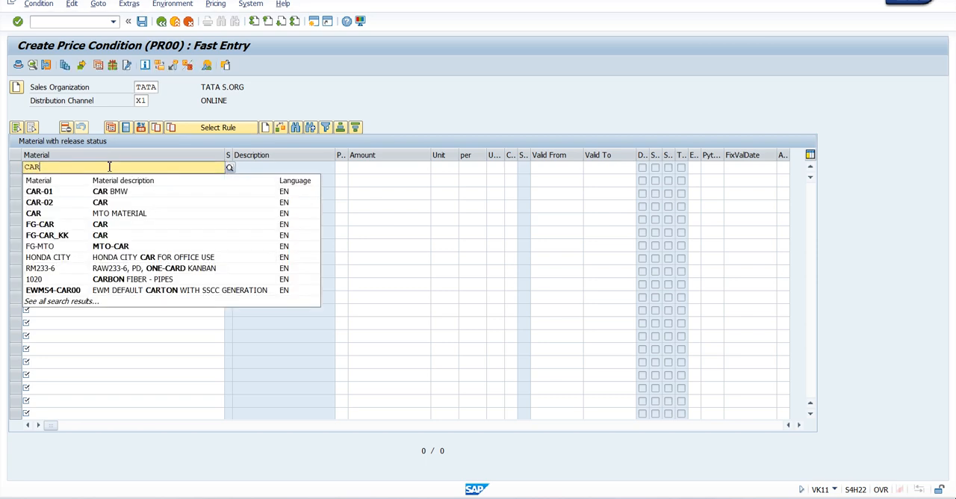
type(" I20")
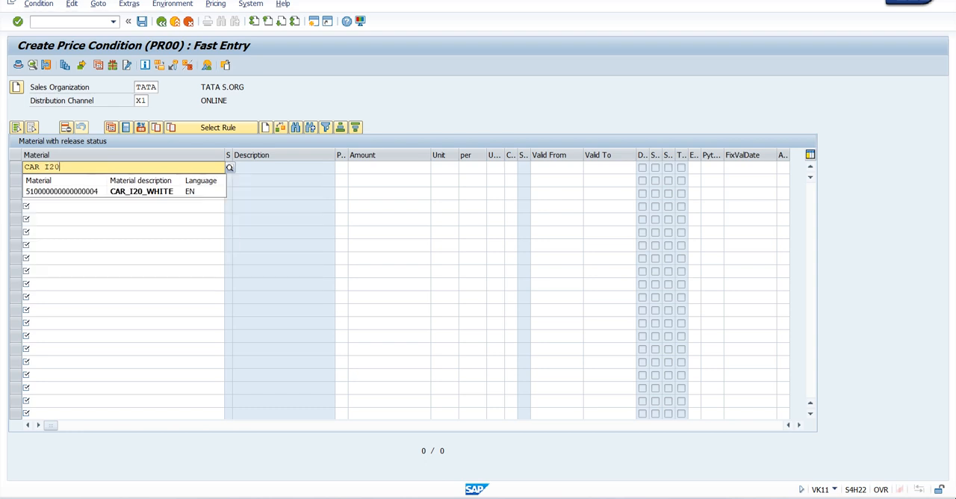
left_click(122, 194)
Step: Set the price amount for the CAR_I20_WHITE row to 2000 and save the condition record
left_click(363, 169)
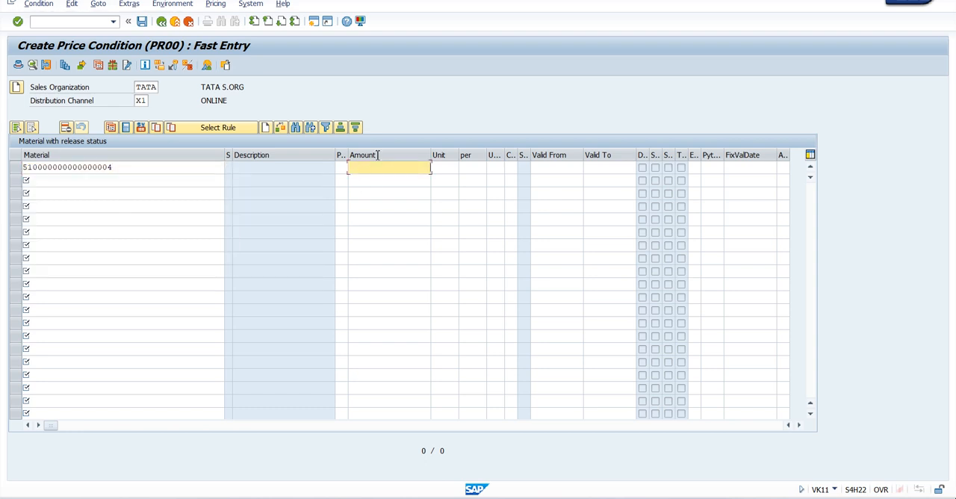
type("2000")
key("Return")
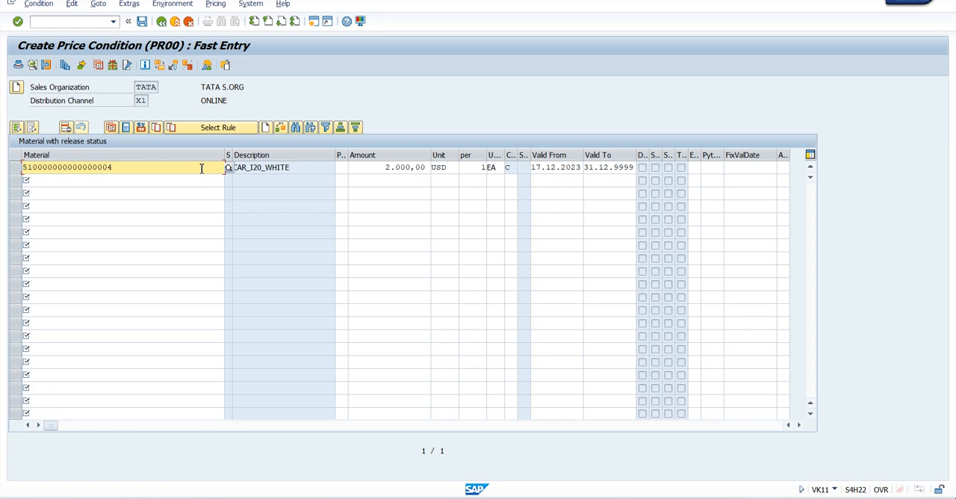
left_click(142, 21)
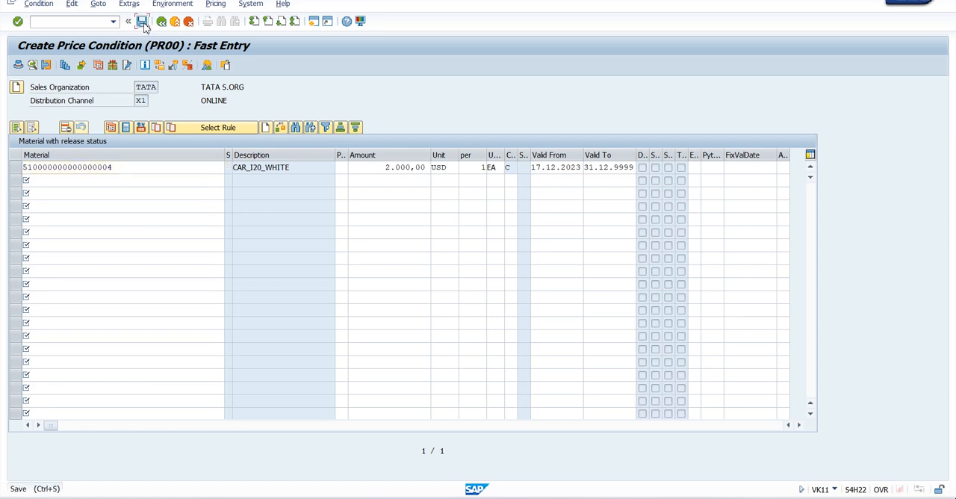